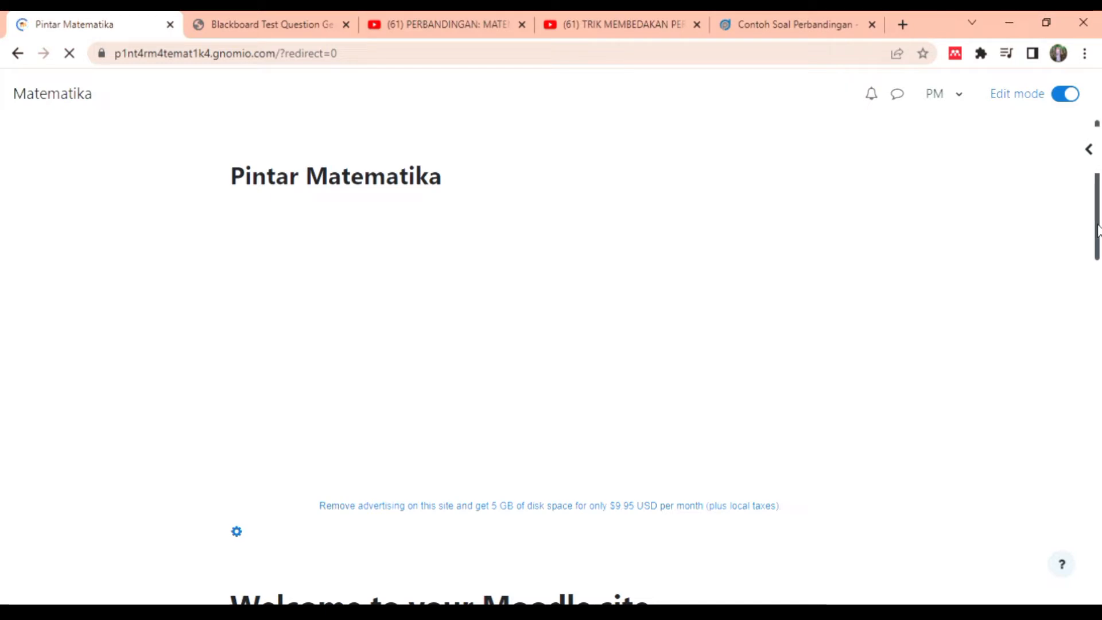
# Open the BAB 5 Perbandingan course from the available courses on the site home page.
pyautogui.moveTo(1097, 230); pyautogui.dragTo(1077, 338)
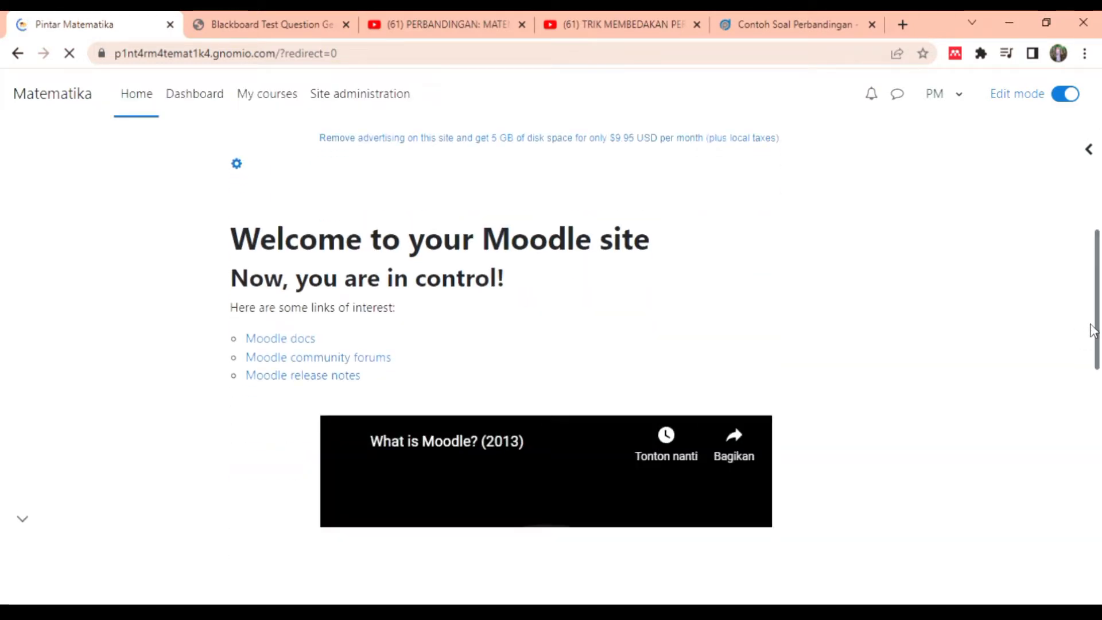
pyautogui.scroll(-4, 1098, 325)
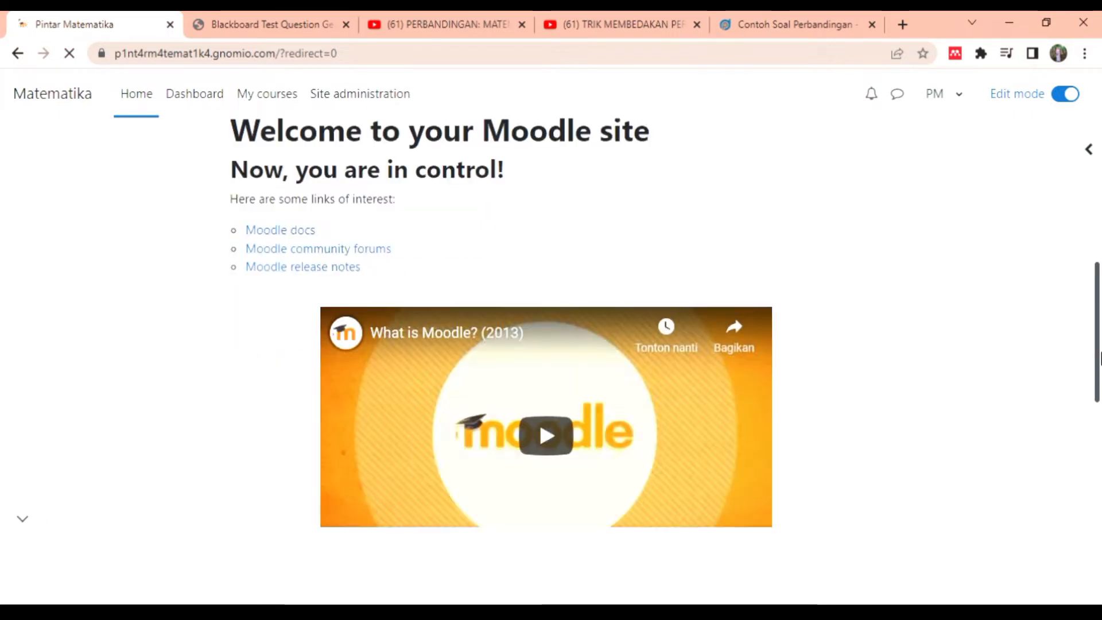
pyautogui.scroll(-4, 1099, 437)
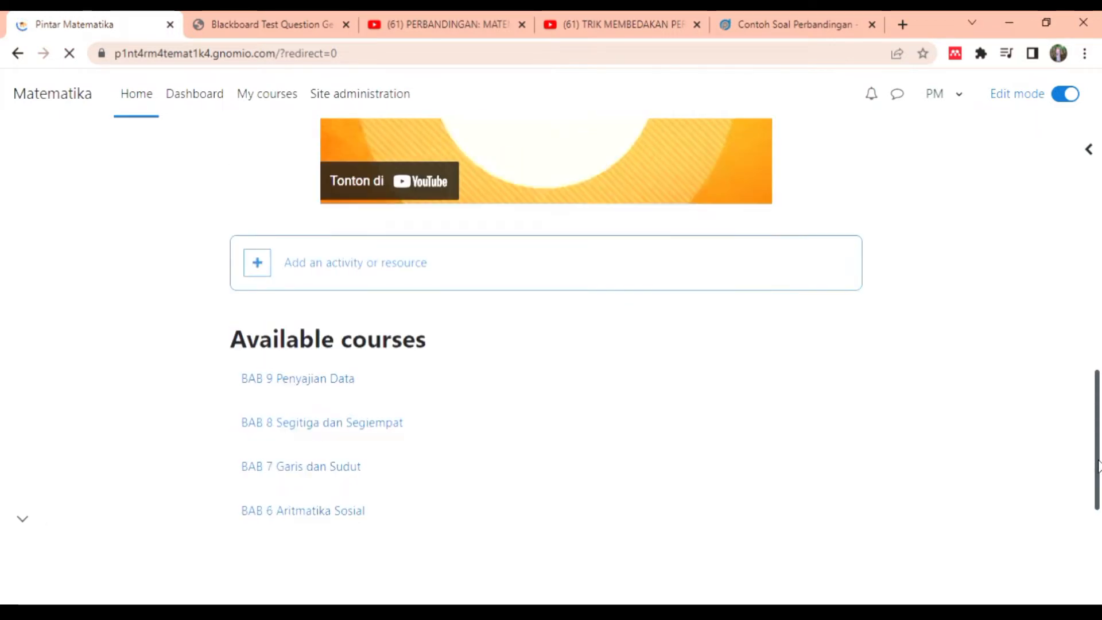
pyautogui.scroll(-1, 1097, 479)
pyautogui.scroll(-5, 1097, 491)
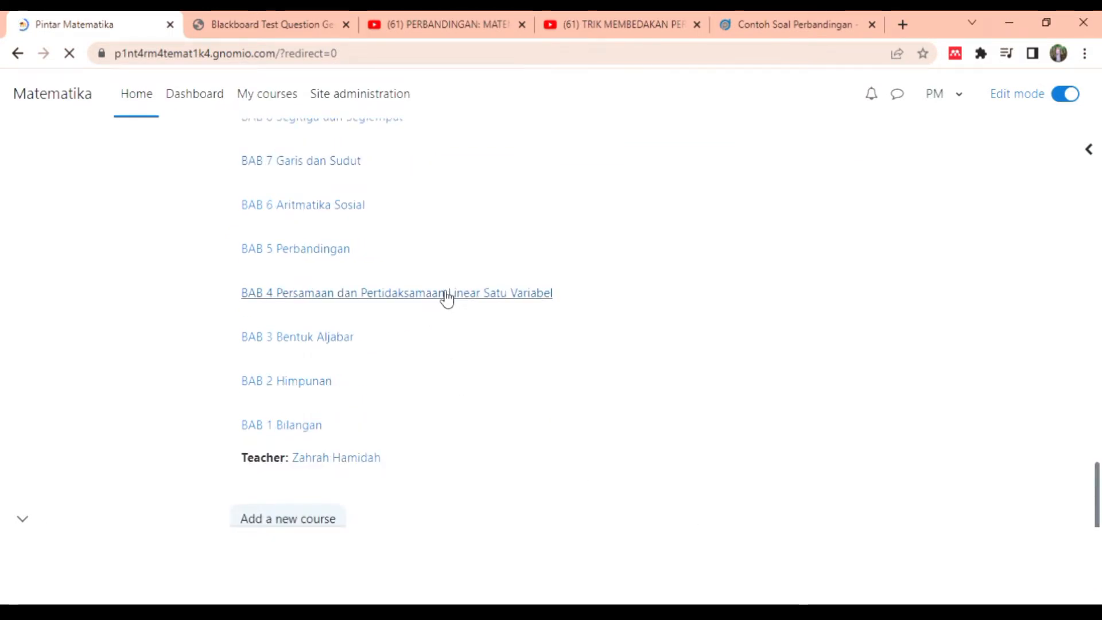
pyautogui.click(325, 250)
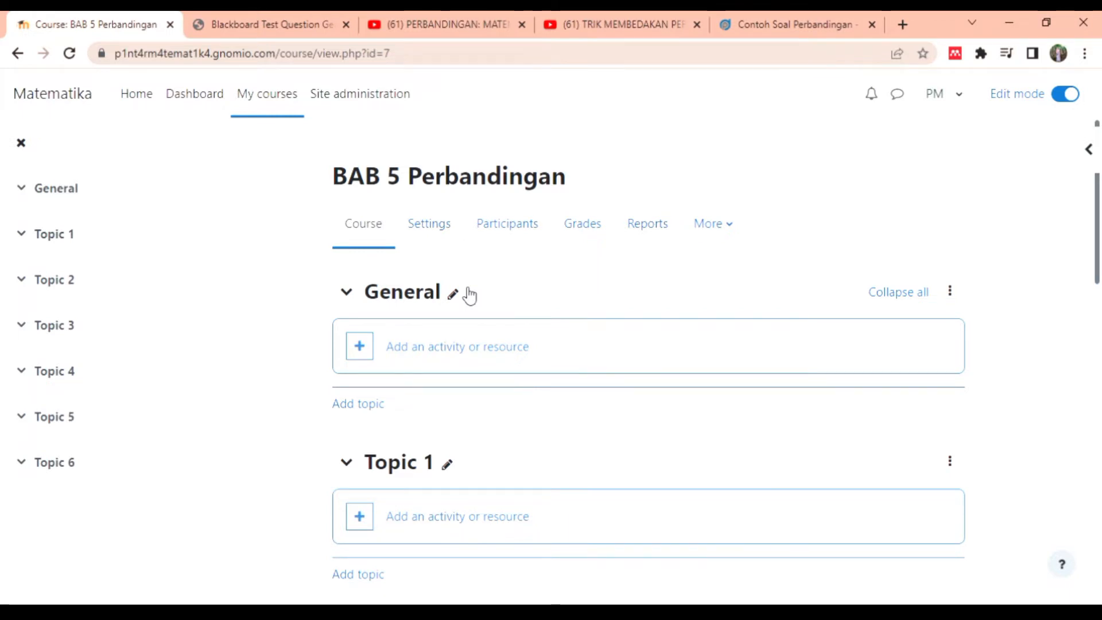
# Rename the Topic 1 section of the course as "Materi : Perbandingan".
pyautogui.click(448, 465)
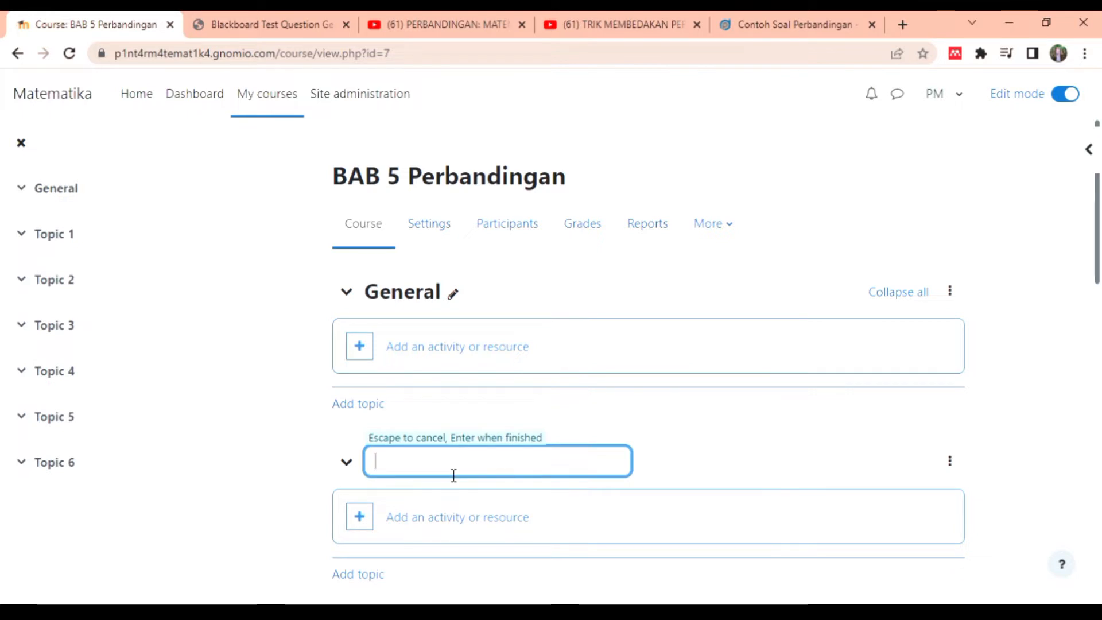
pyautogui.write('Materi : ')
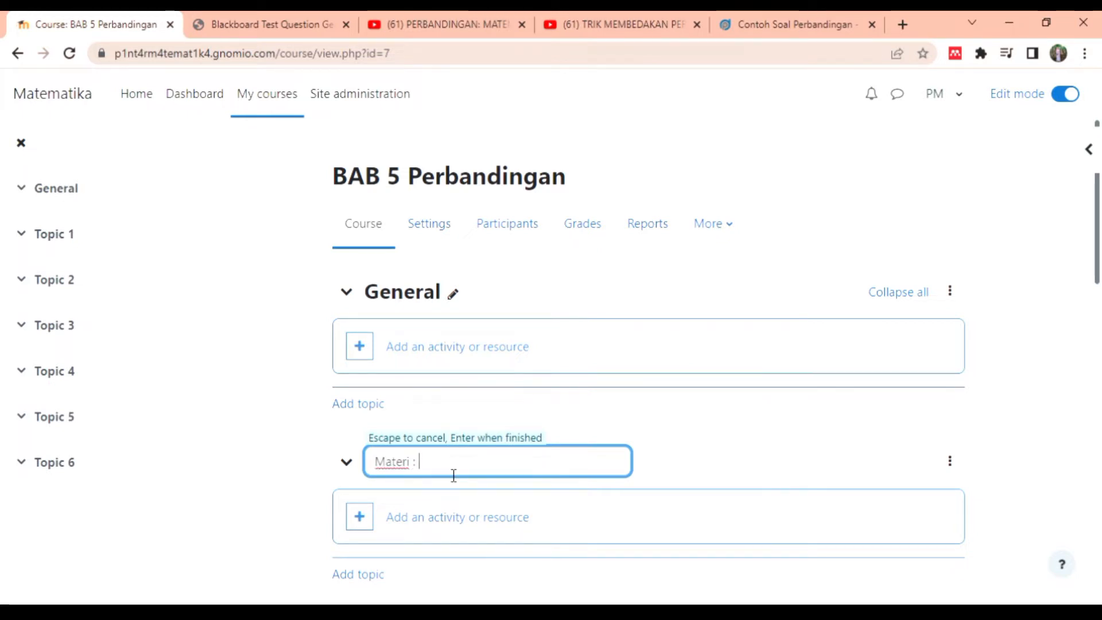
pyautogui.write('Pe')
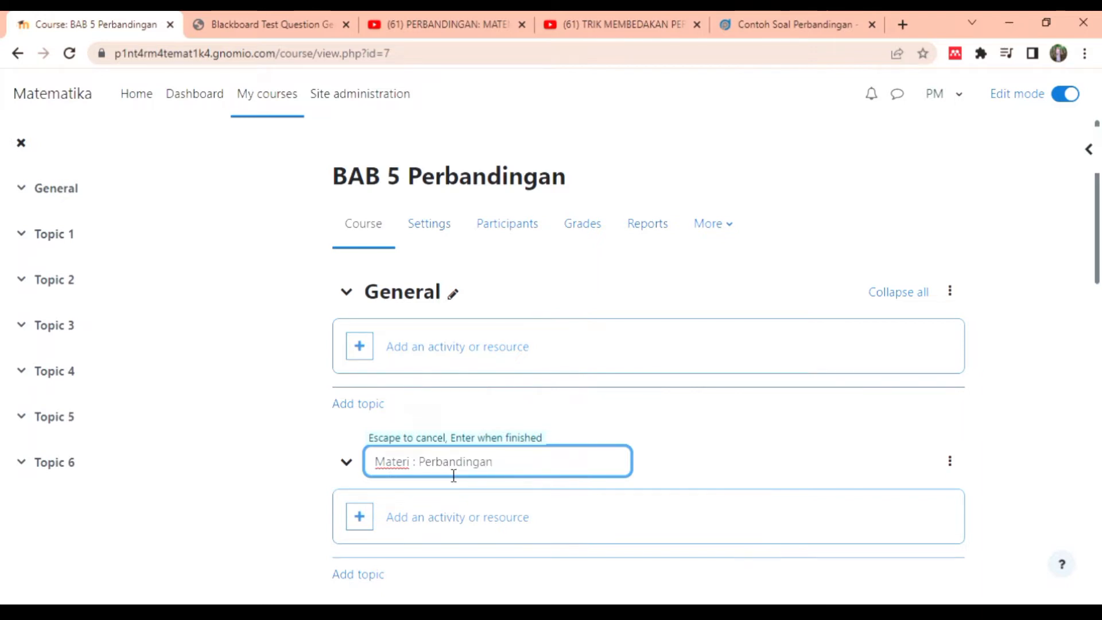
pyautogui.write('rbandingan')
pyautogui.press('Return')
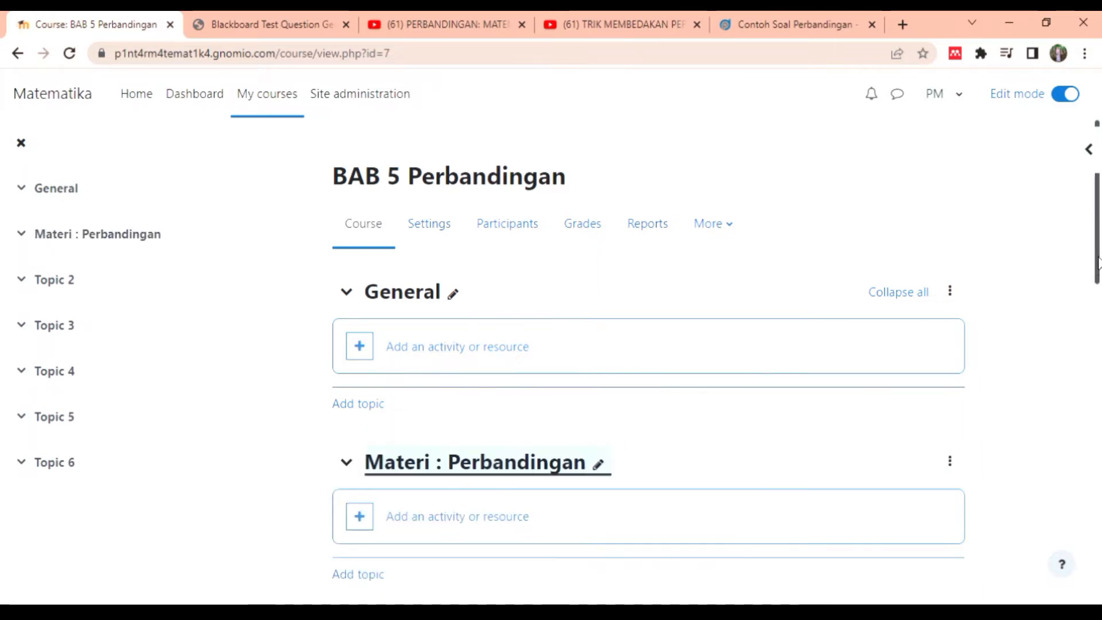
# Rename the Topic 2 section as "Materi Google : Perbandingan".
pyautogui.scroll(-3, 590, 356)
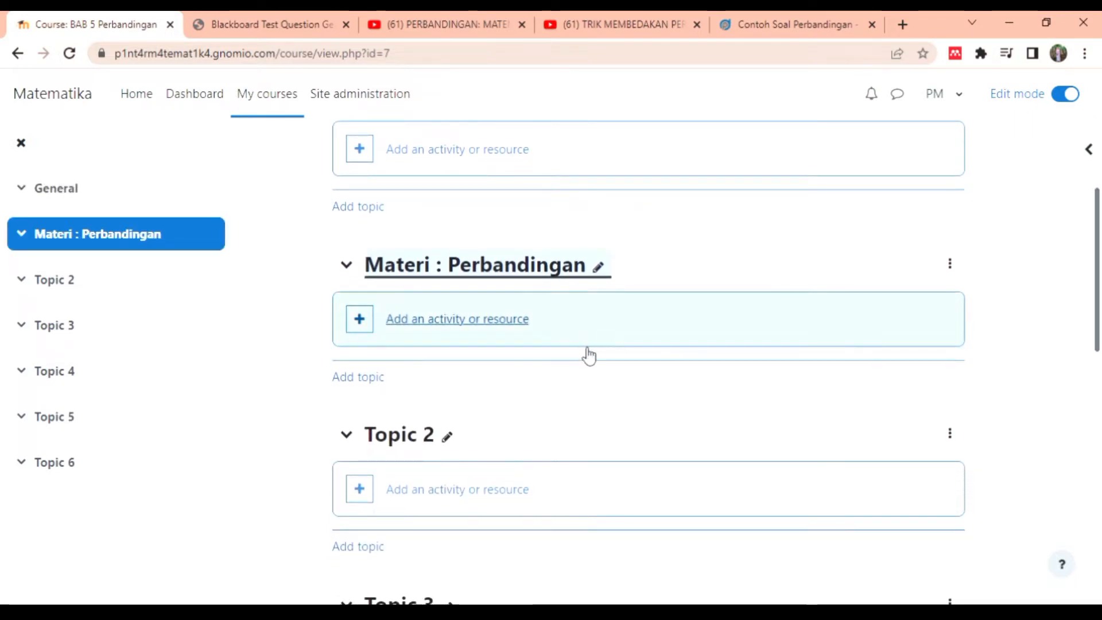
pyautogui.click(447, 438)
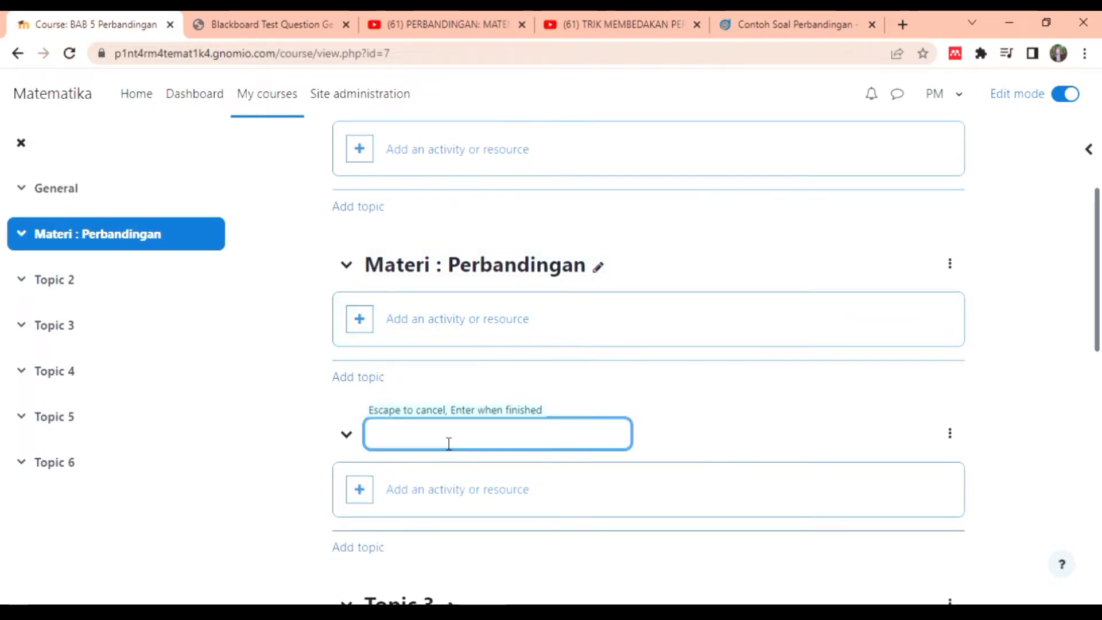
pyautogui.write('Mate')
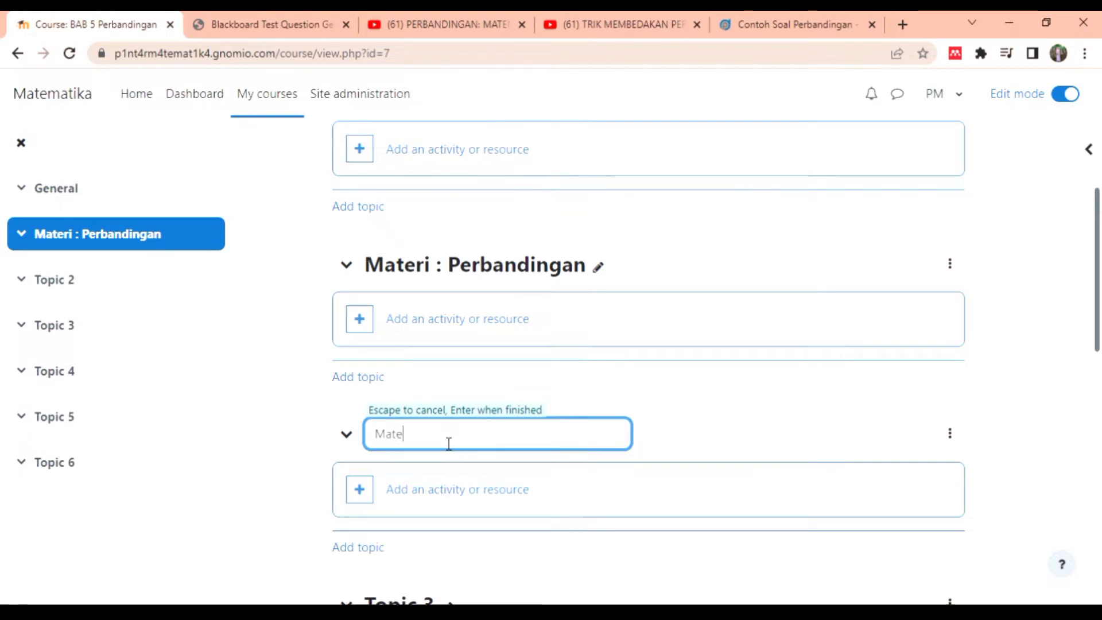
pyautogui.write('ri')
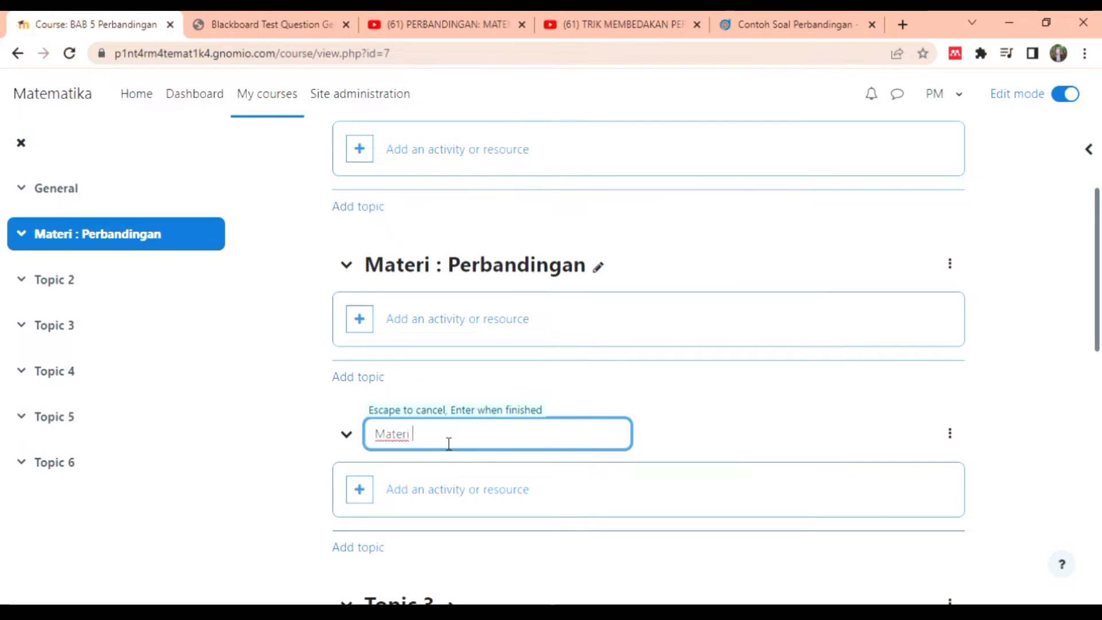
pyautogui.write(' google')
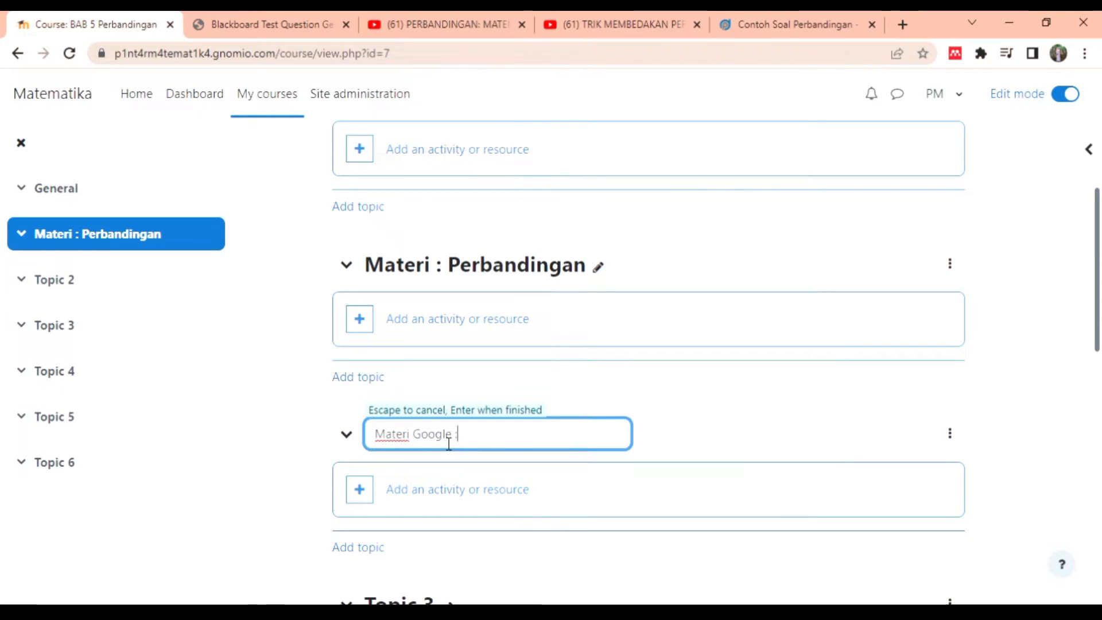
pyautogui.write(' : (')
pyautogui.press('BackSpace')
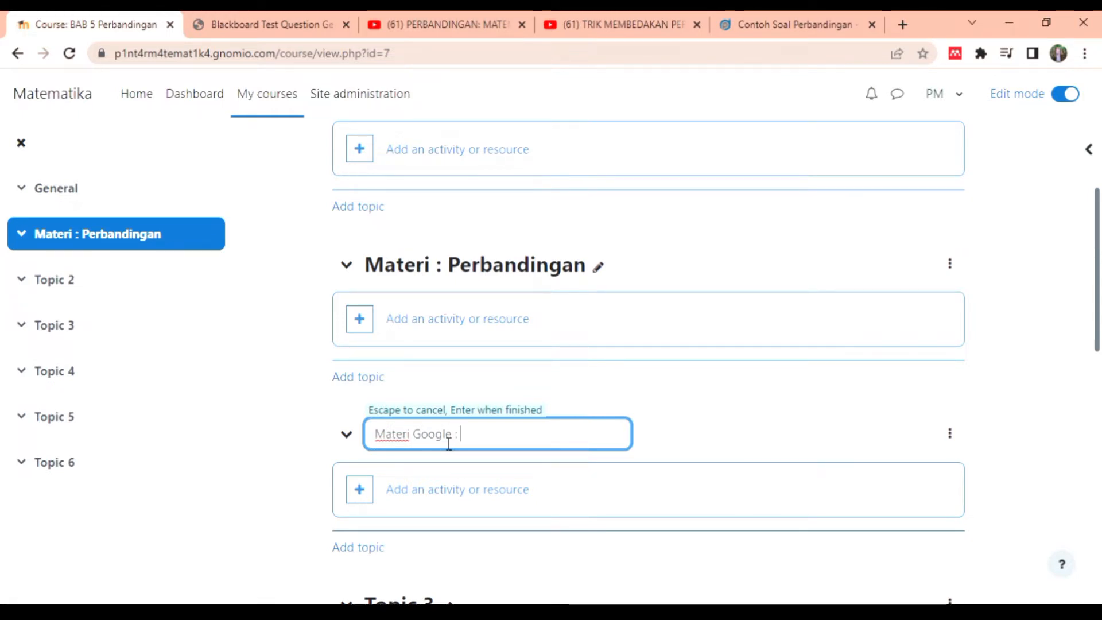
pyautogui.write('Perbandingan')
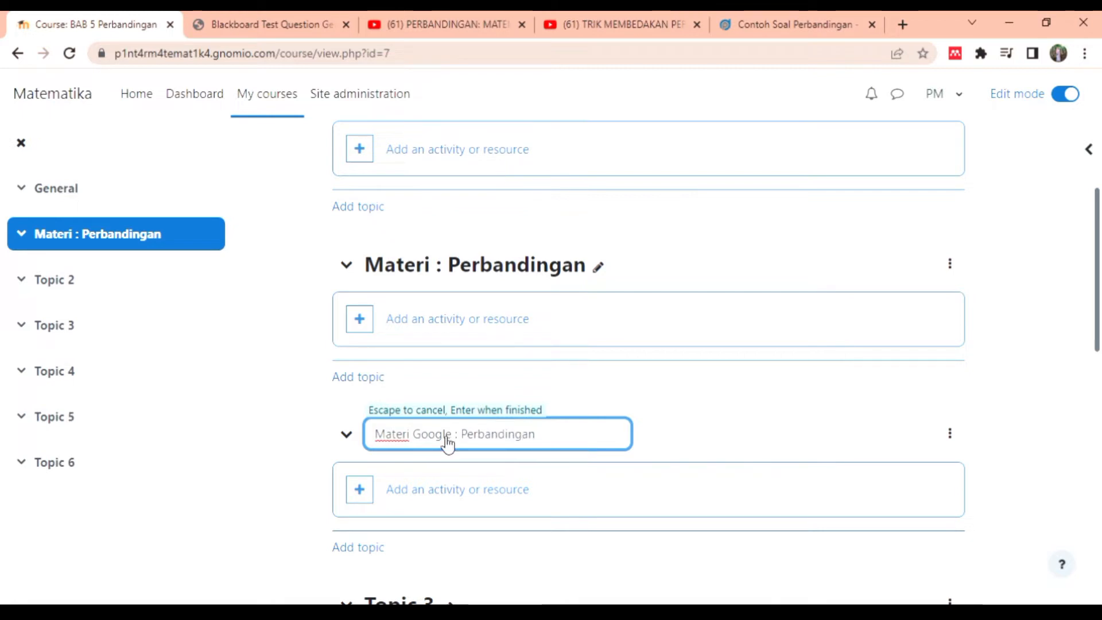
pyautogui.press('Return')
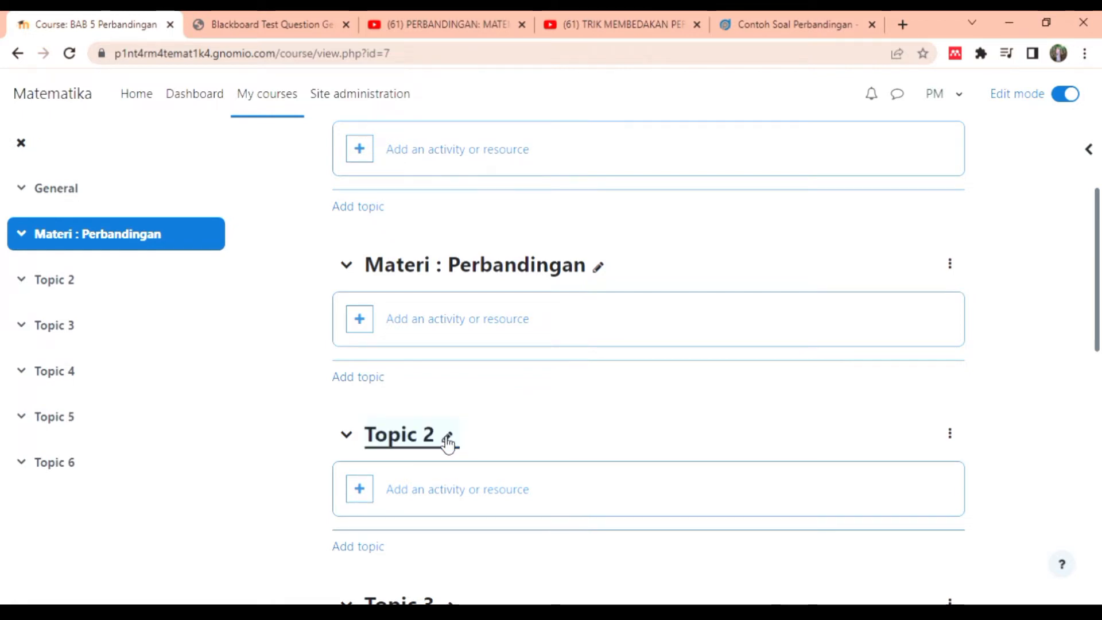
# Rename the Topic 3 section as "Video Conference".
pyautogui.scroll(-3, 918, 299)
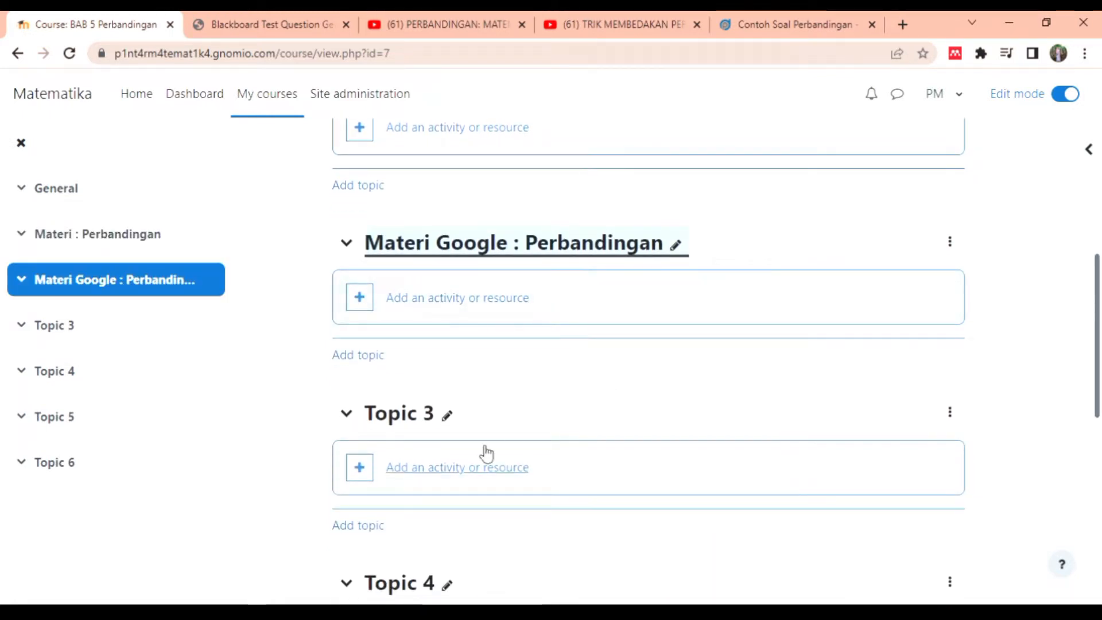
pyautogui.click(449, 421)
pyautogui.write('Video Con')
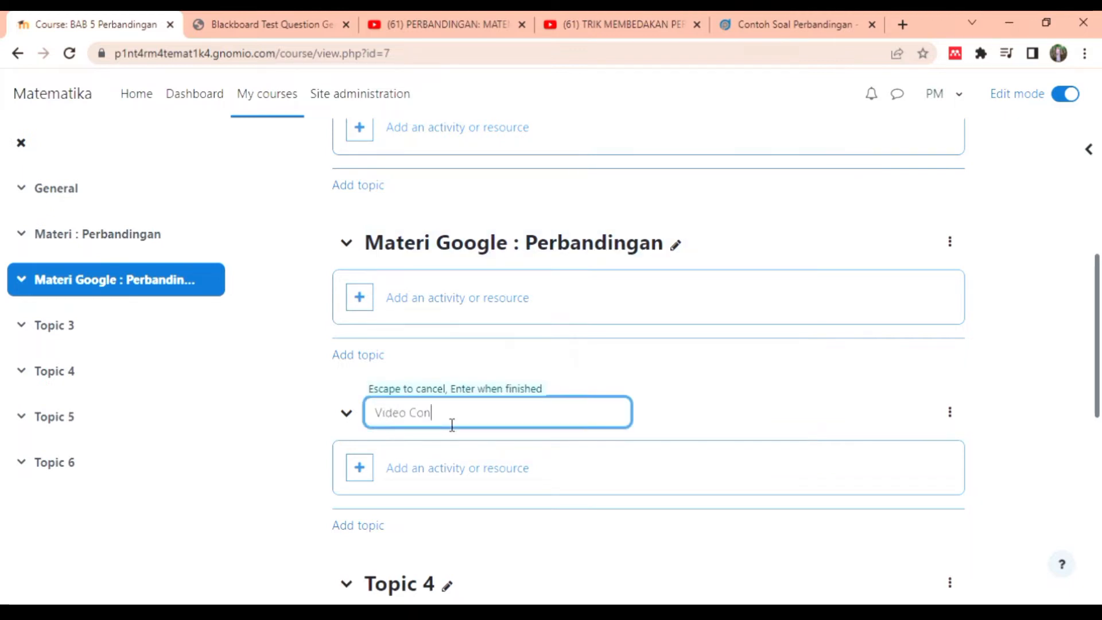
pyautogui.write('ference')
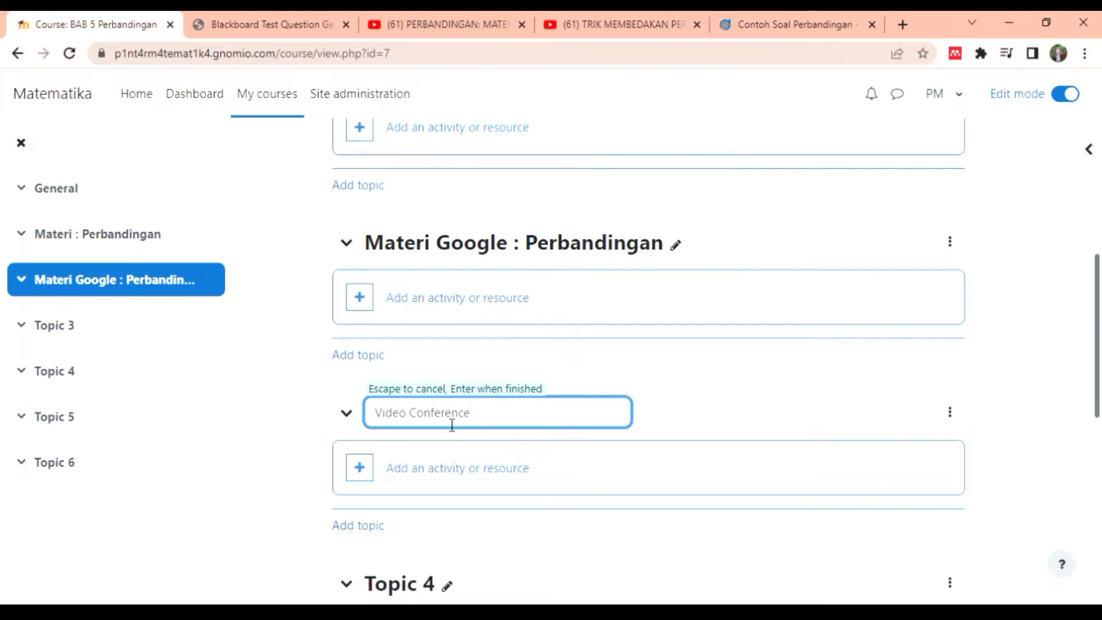
pyautogui.press('Return')
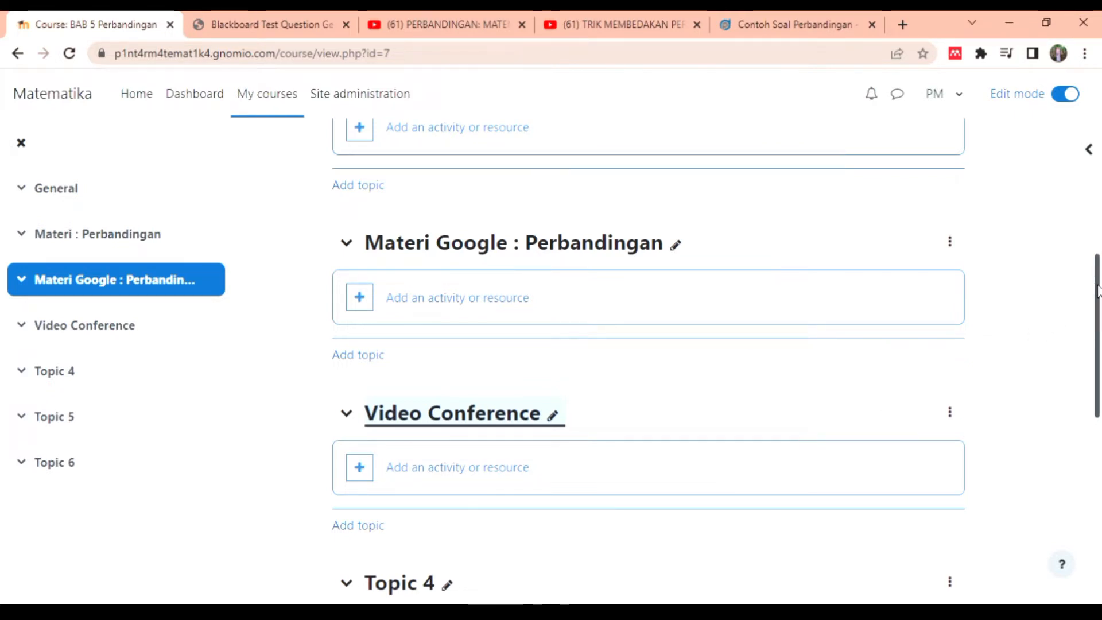
# Rename the Topic 4 section as "Forum Diskusi".
pyautogui.scroll(-3, 1098, 290)
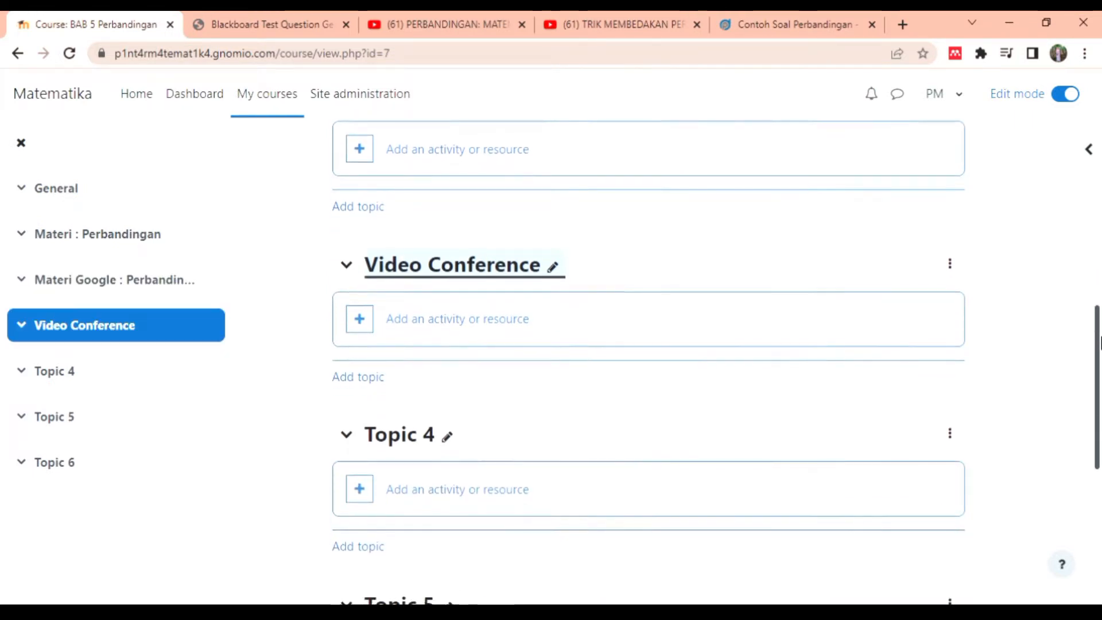
pyautogui.click(449, 437)
pyautogui.write('F')
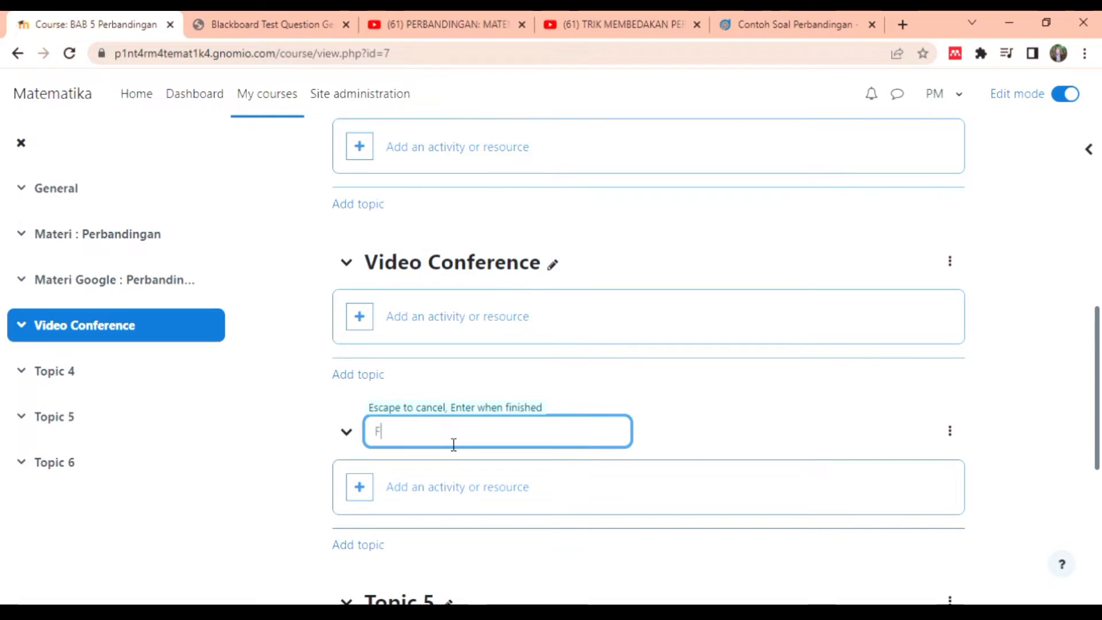
pyautogui.write('orum Di')
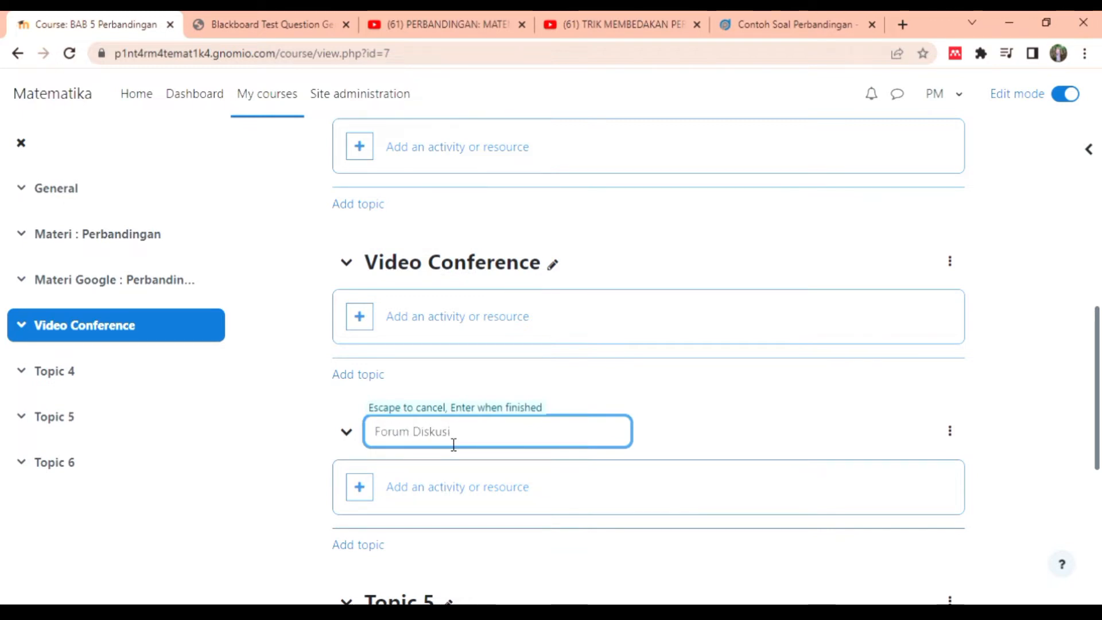
pyautogui.write('skusi')
pyautogui.press('Return')
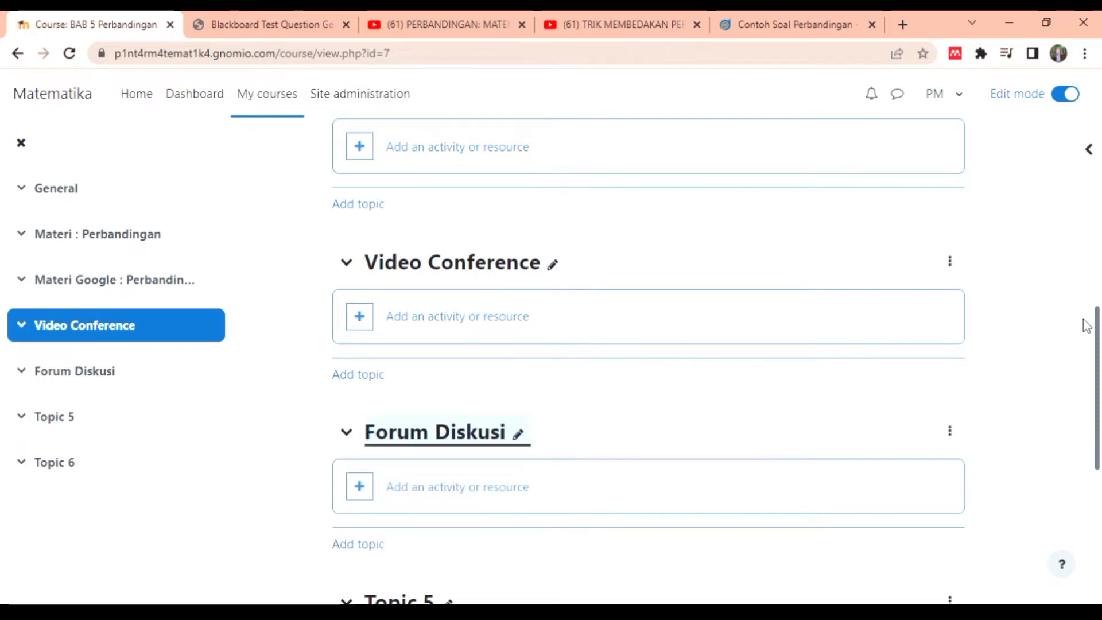
# Rename the Topic 5 section as "Tugas 5".
pyautogui.moveTo(1086, 325); pyautogui.dragTo(1082, 418)
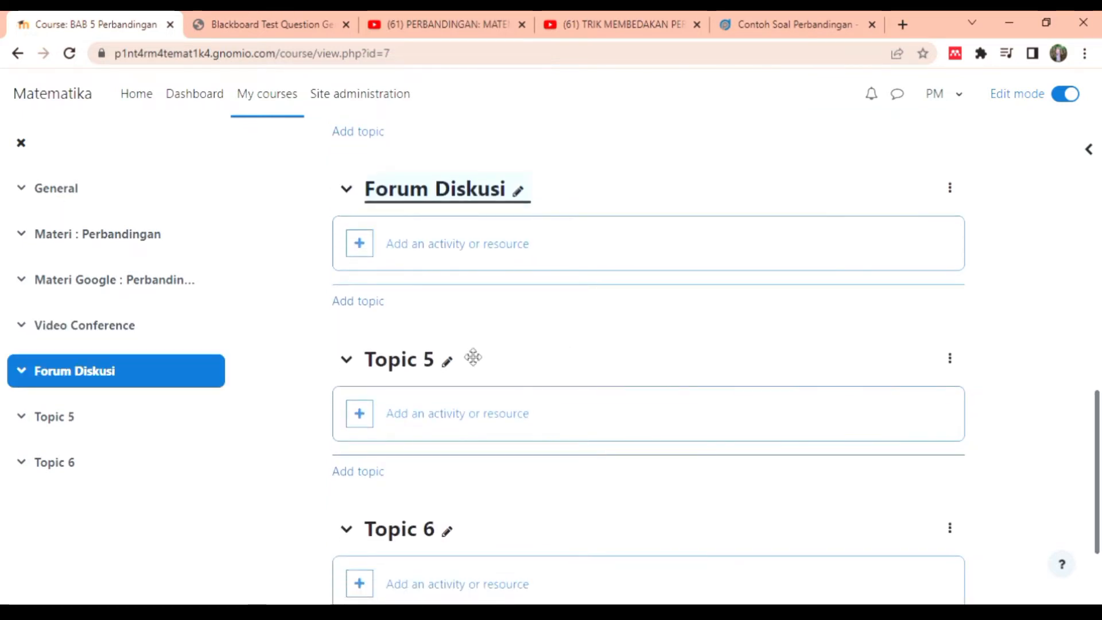
pyautogui.click(452, 367)
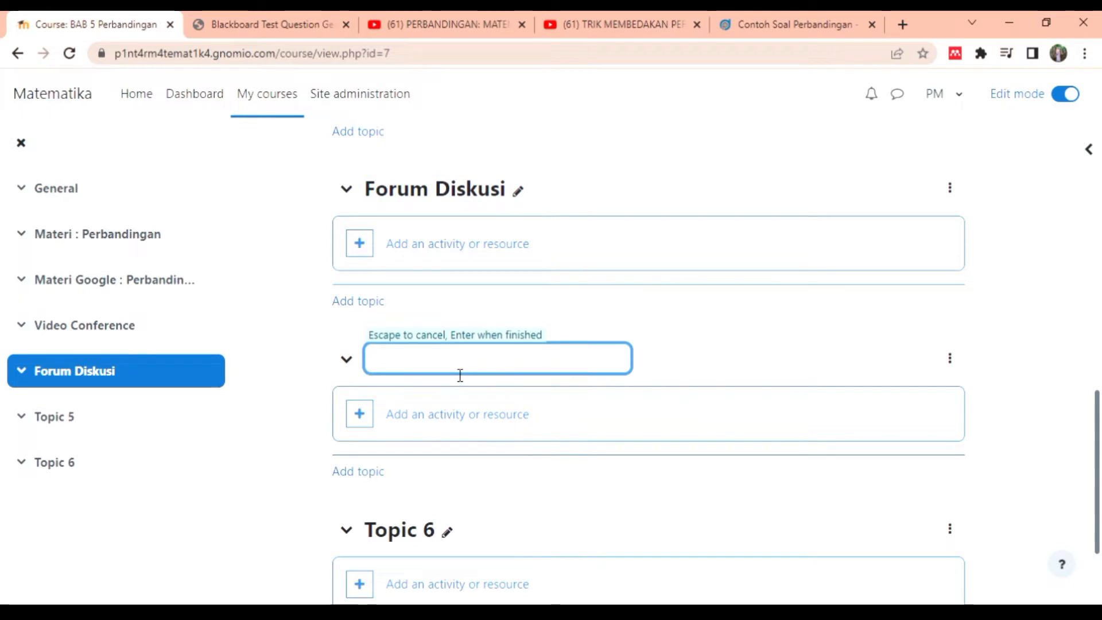
pyautogui.write('Tugas')
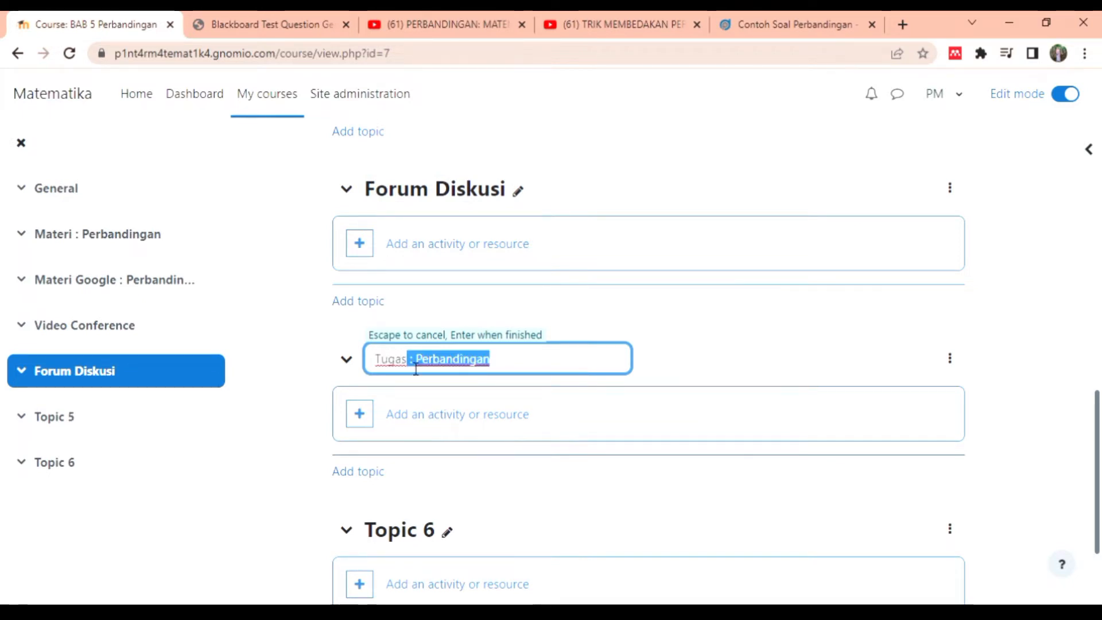
pyautogui.write('5')
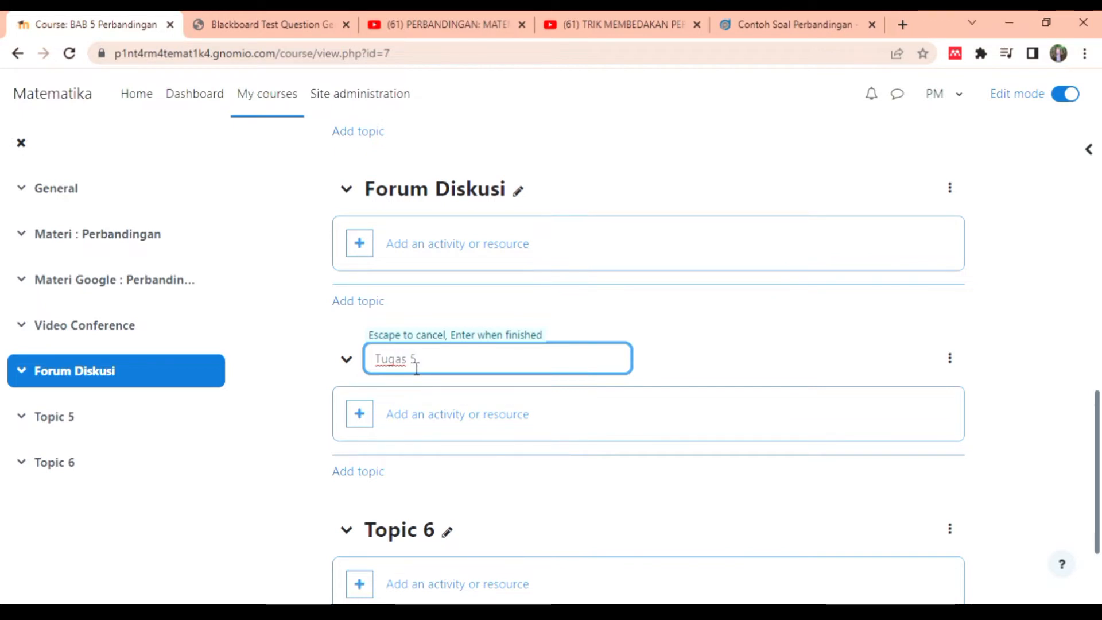
pyautogui.press('Escape')
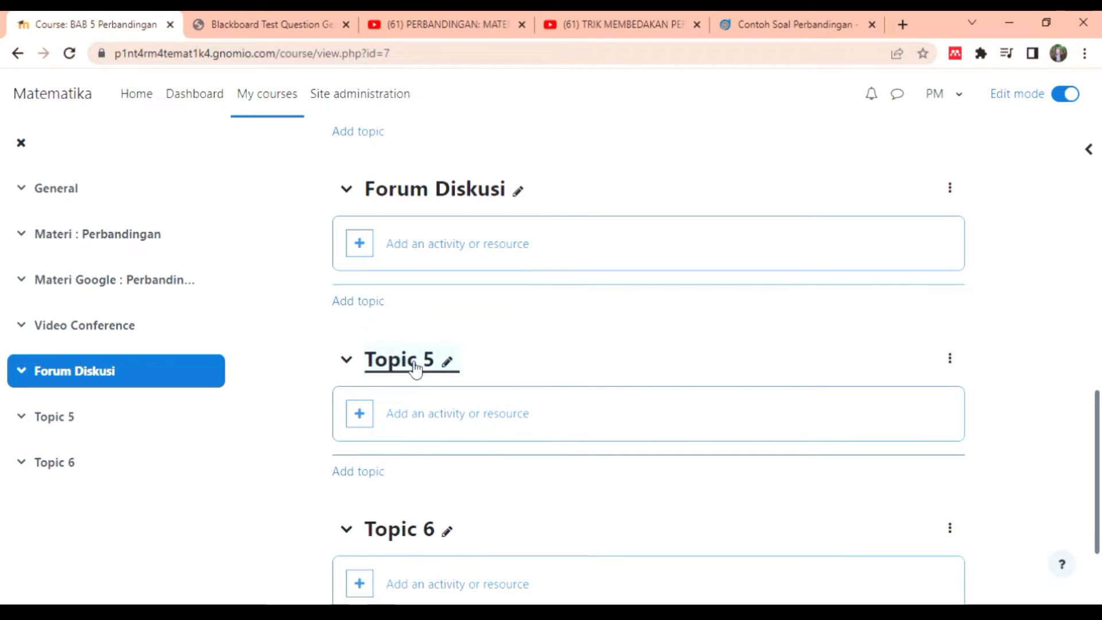
# Rename the Topic 6 section as "Kuis BAB 5 Perbandingan".
pyautogui.click(461, 535)
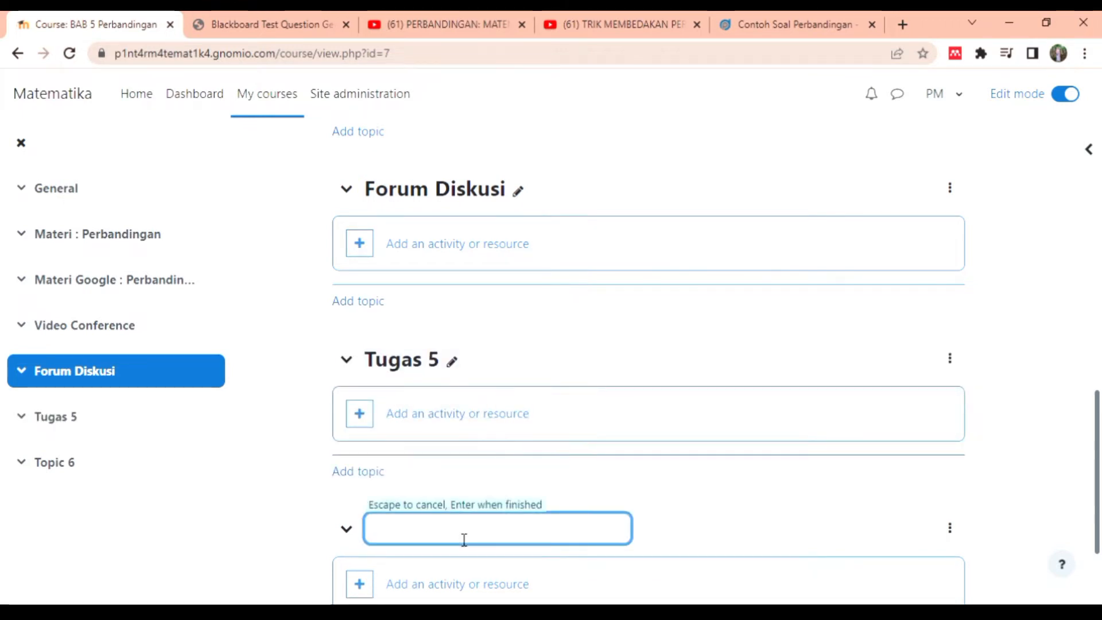
pyautogui.write('Kuis')
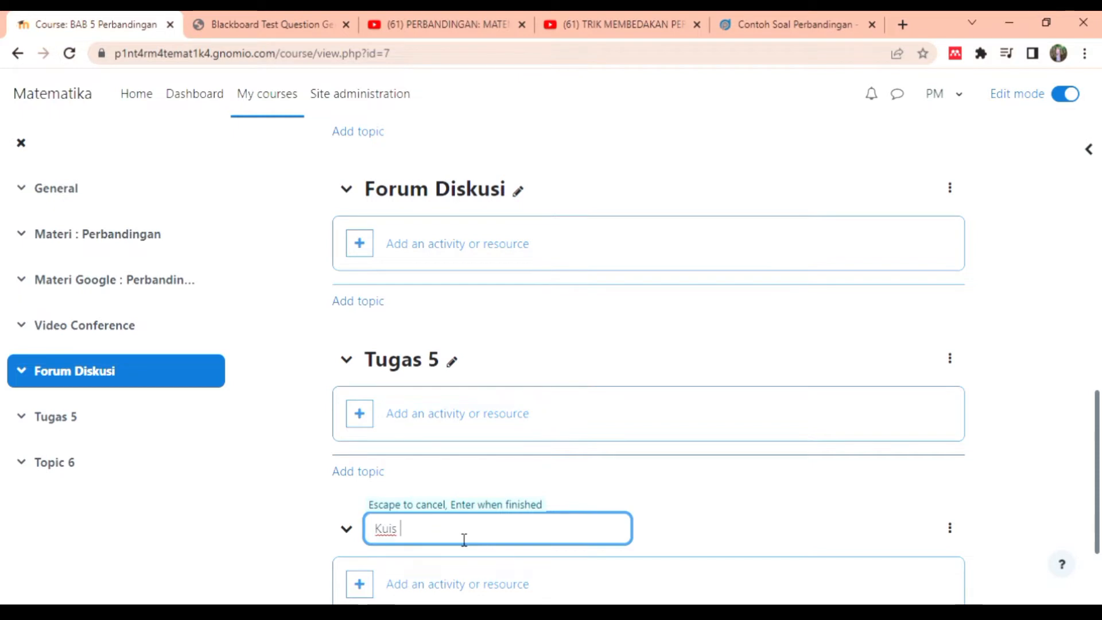
pyautogui.write(' BAB ')
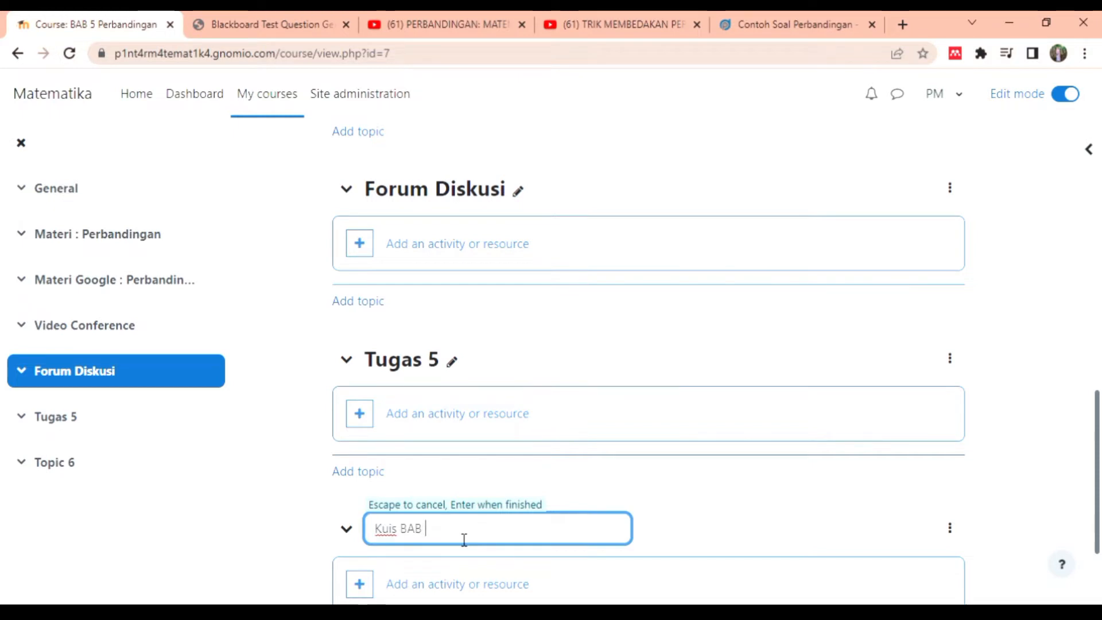
pyautogui.write('5 Pe')
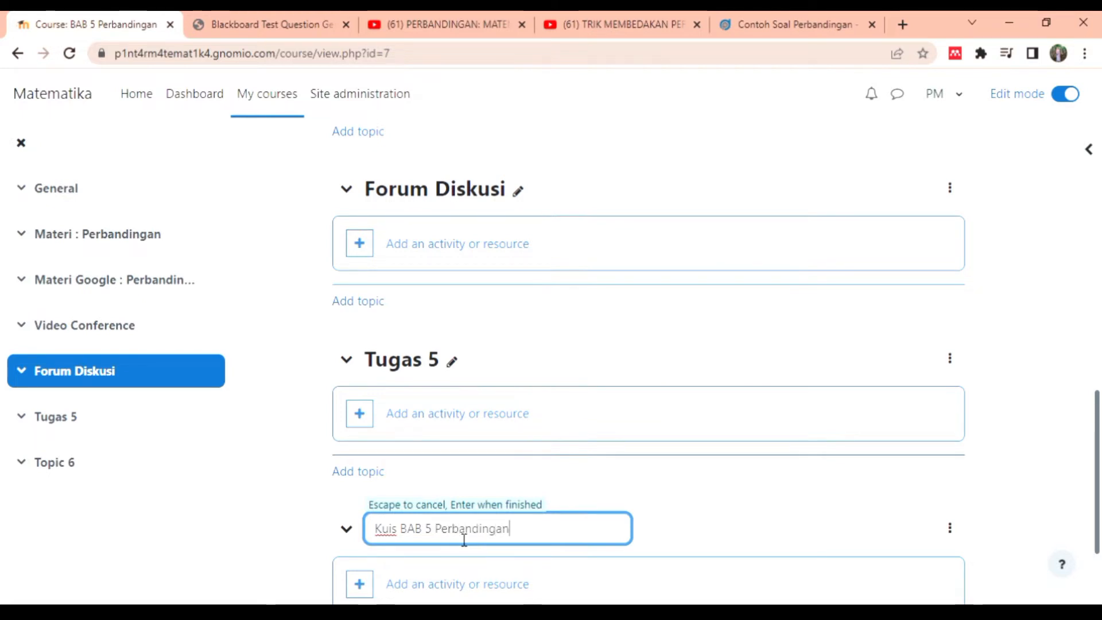
pyautogui.write('rbandingan')
pyautogui.press('Return')
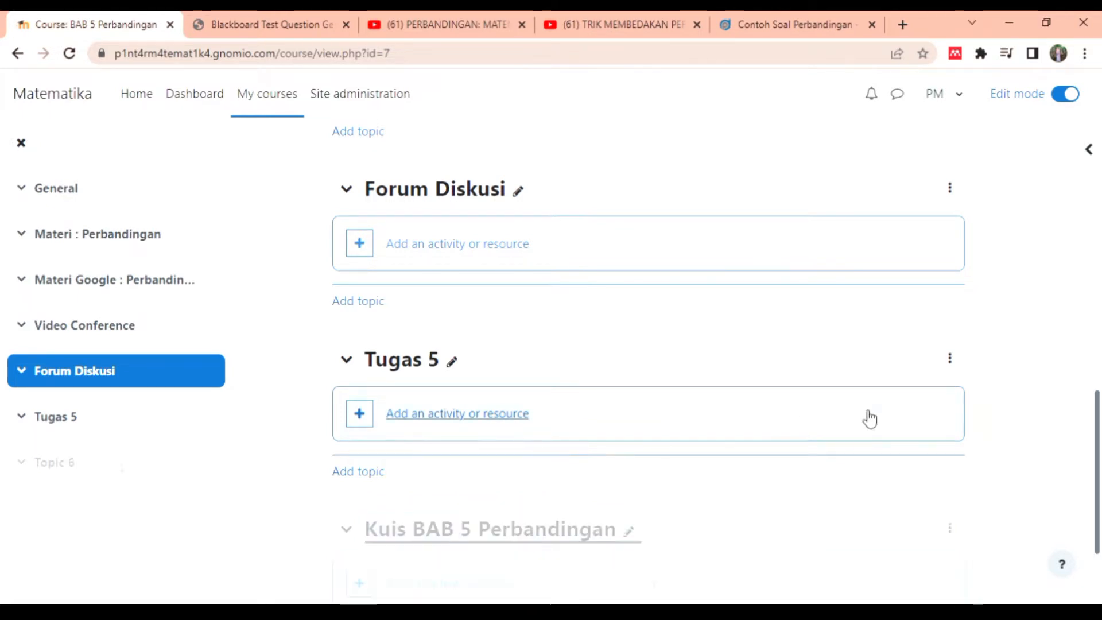
# Rename the General section with a greeting starting with "Assalamu'alaikum Wr.Wb".
pyautogui.moveTo(1097, 393); pyautogui.dragTo(1075, 146)
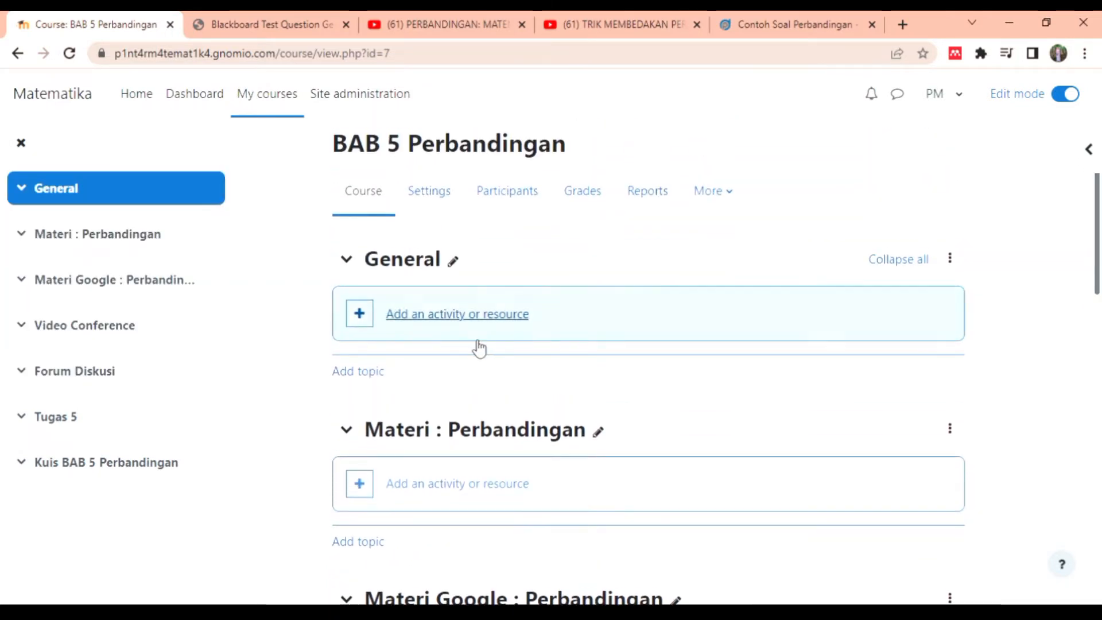
pyautogui.click(461, 256)
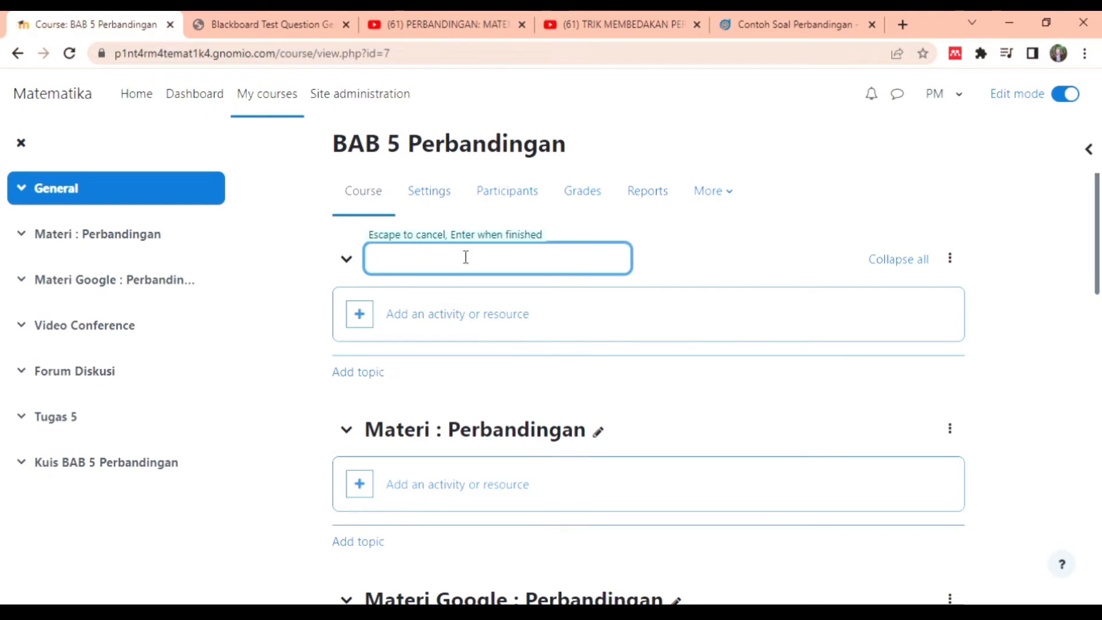
pyautogui.write('Assa')
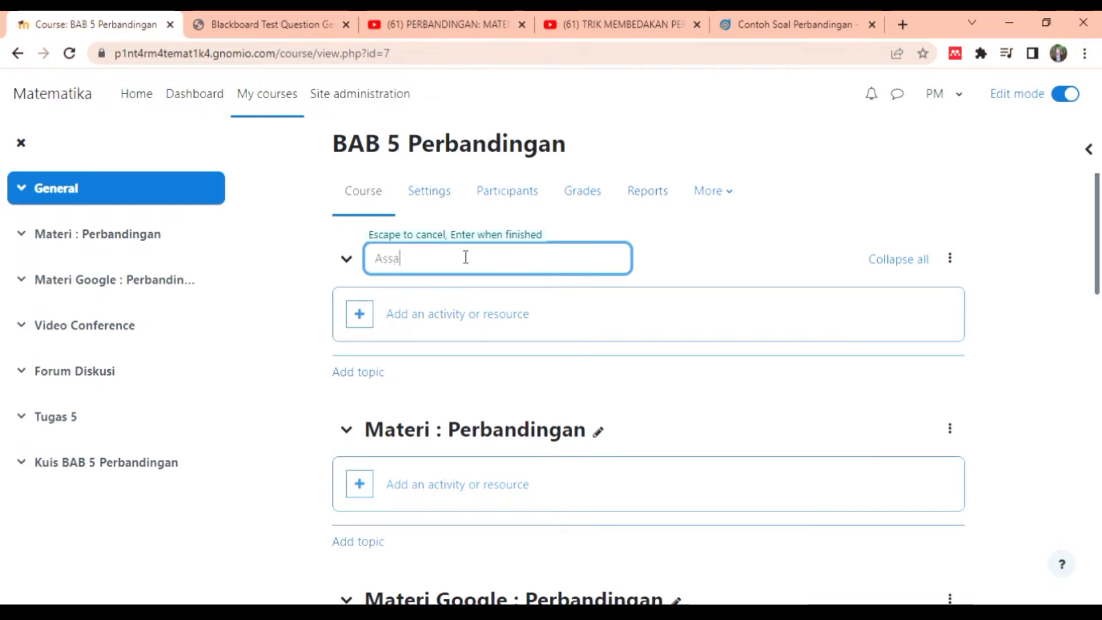
pyautogui.write('l')
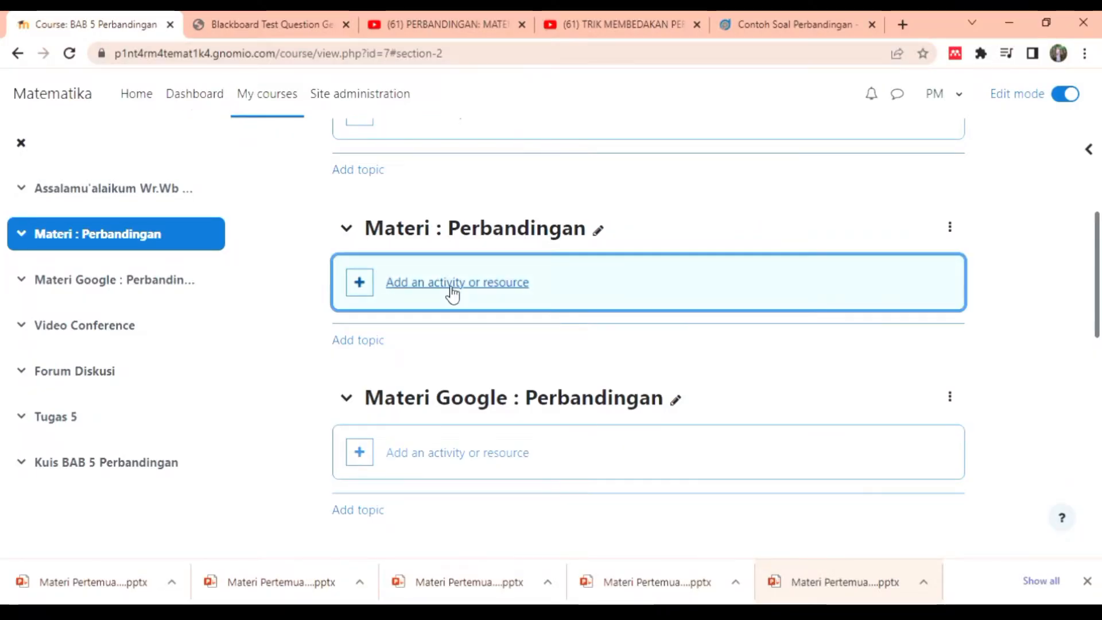
# Add a File resource to the "Materi : Perbandingan" section and name it "PPT Materi Perbandingan".
pyautogui.click(450, 287)
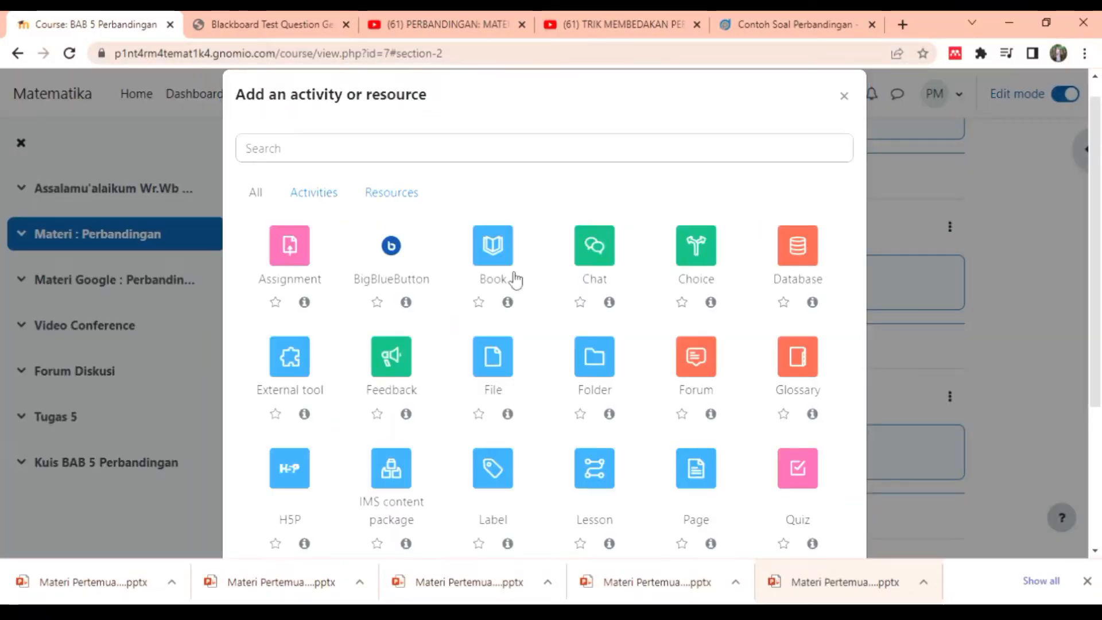
pyautogui.click(504, 365)
pyautogui.click(600, 376)
pyautogui.write('PPT Materi Perbandingan')
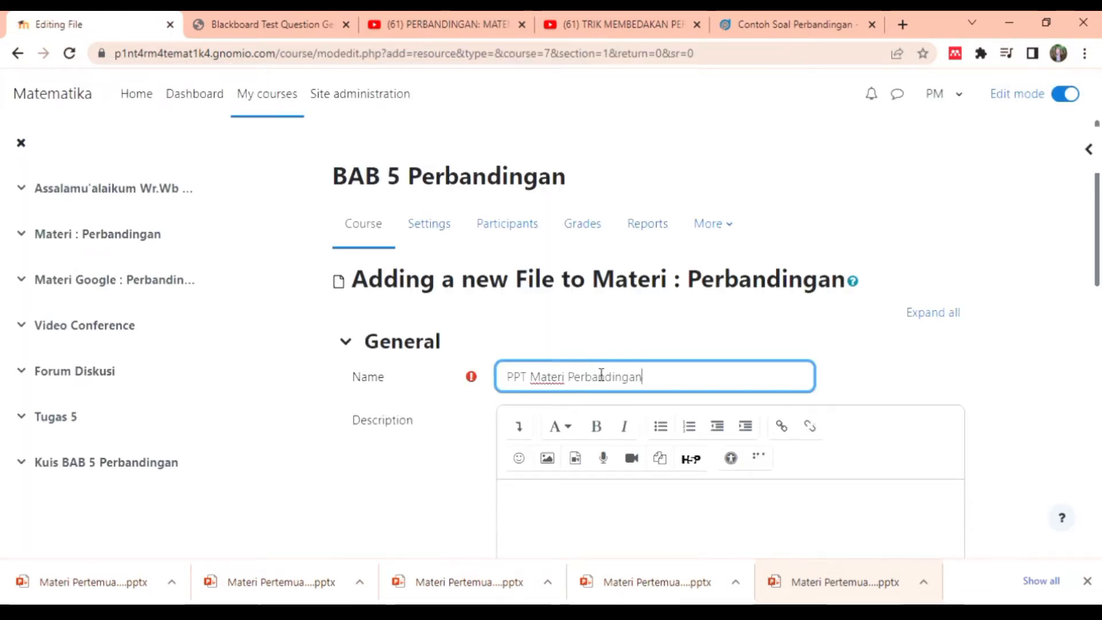
# Describe the file as "Berikut adalah ppt materi perbandingan. silahkan sownload lalu catat hal-hal penting, dan ajukan pertanyaan pada kolom forum diskusi jika terdapat materi yang belum dipahami".
pyautogui.click(552, 519)
pyautogui.write('Berikut adala')
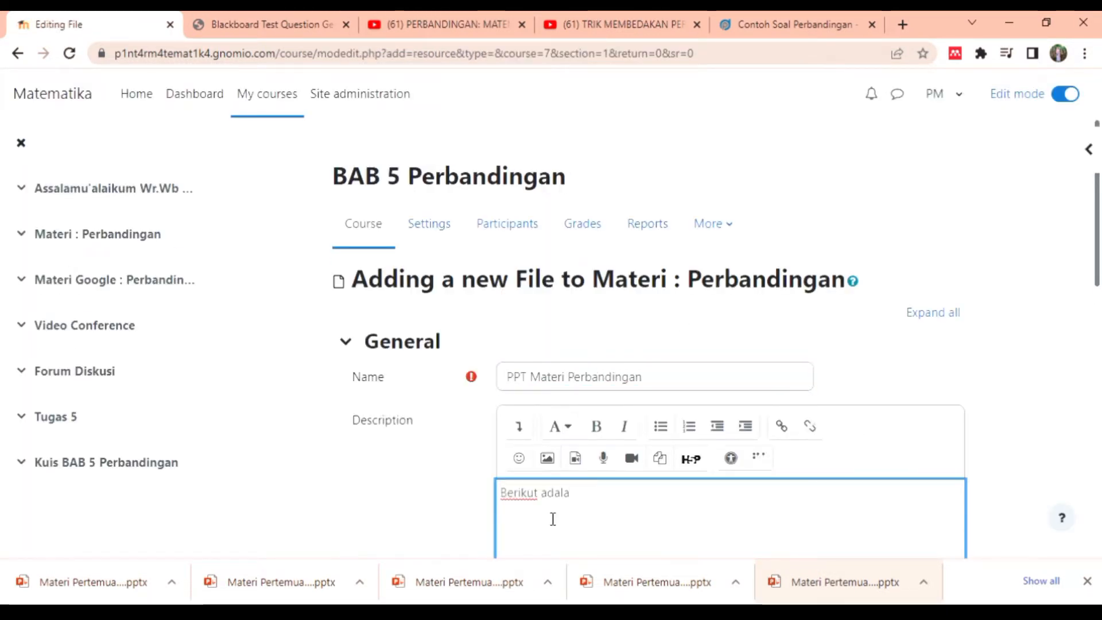
pyautogui.write('h ppt materi perbandingan. silahkan sownloa')
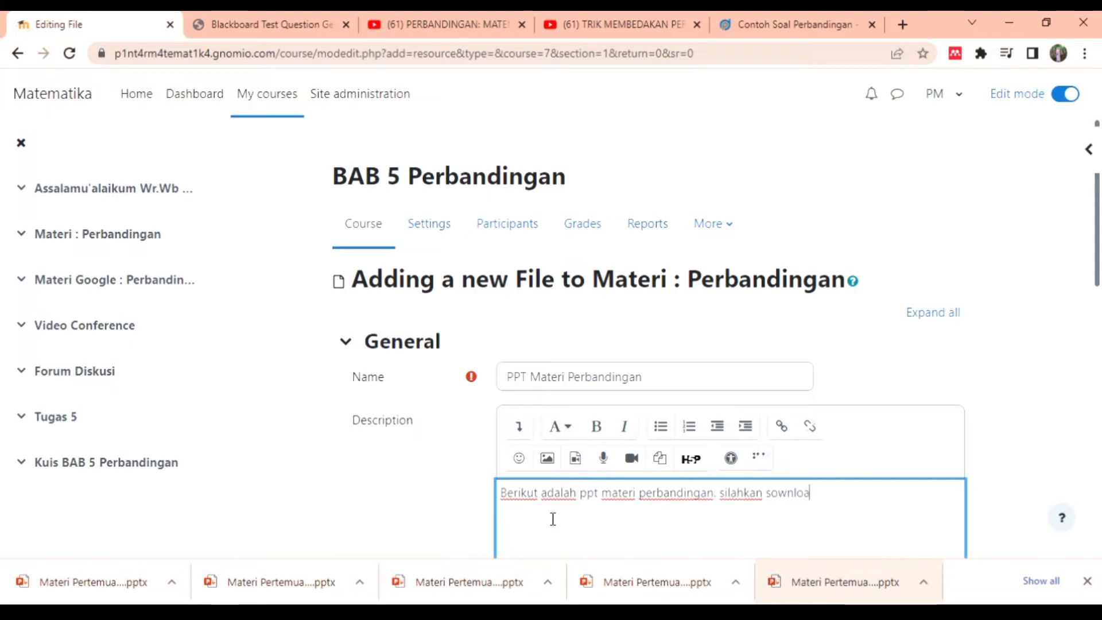
pyautogui.write('d lalu catat hal-hal penti')
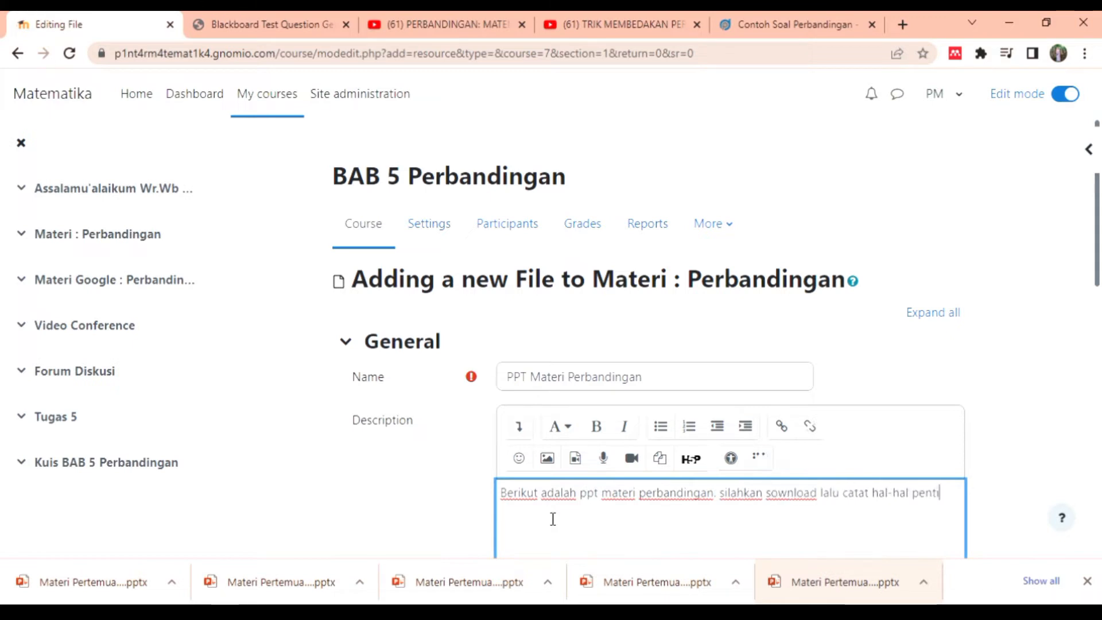
pyautogui.write('ng, dan ajukan pertanyaan pada k')
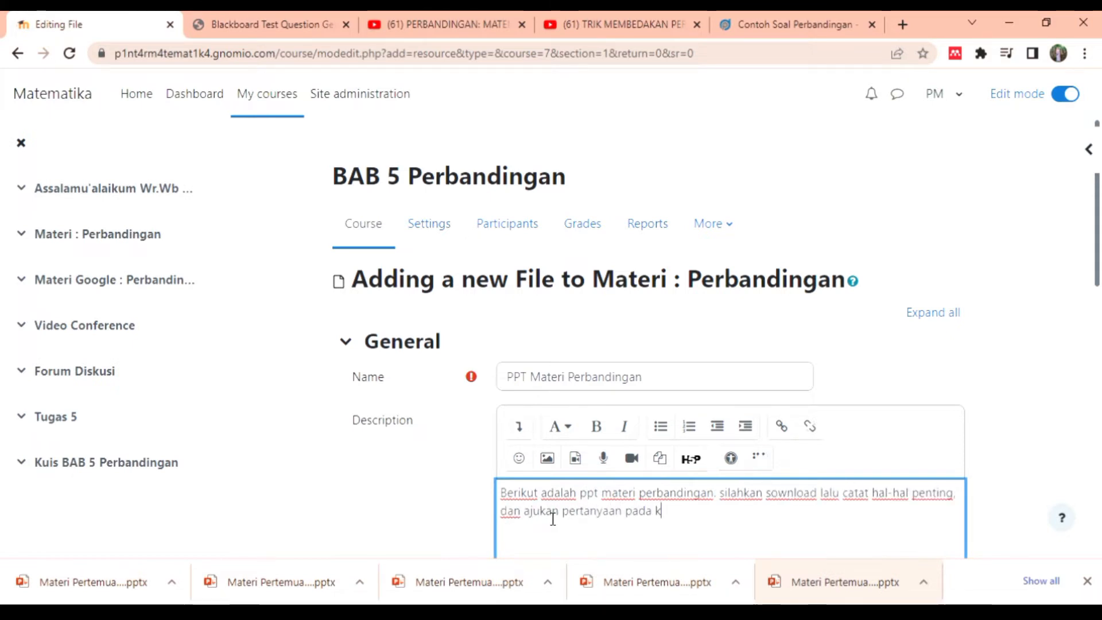
pyautogui.write('olom forum diskusi jika terdapat')
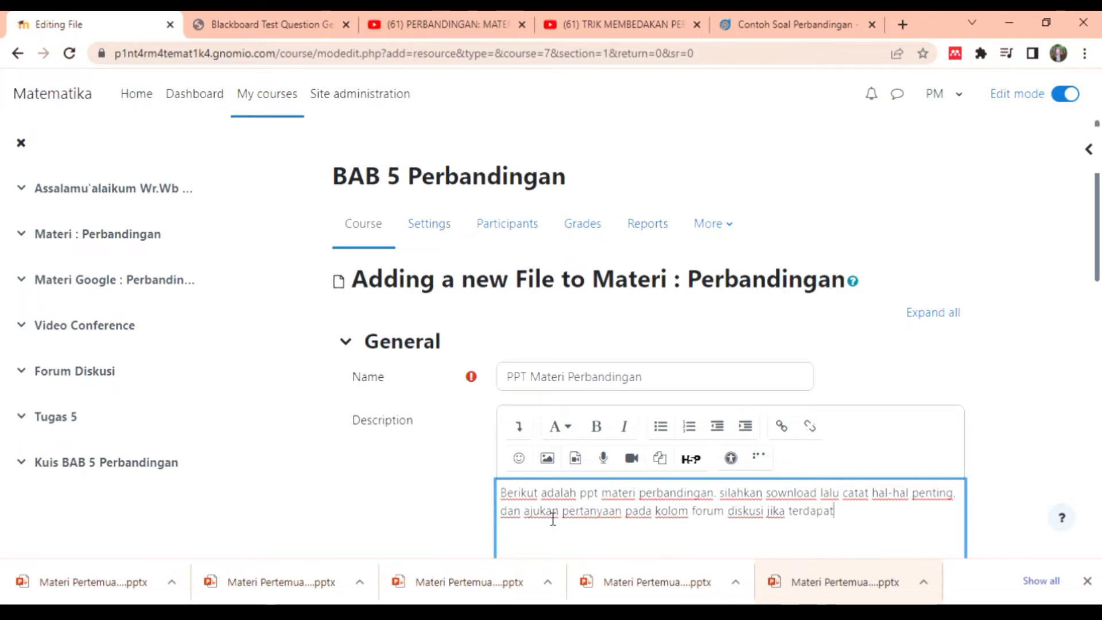
pyautogui.write(' materi yang belum ')
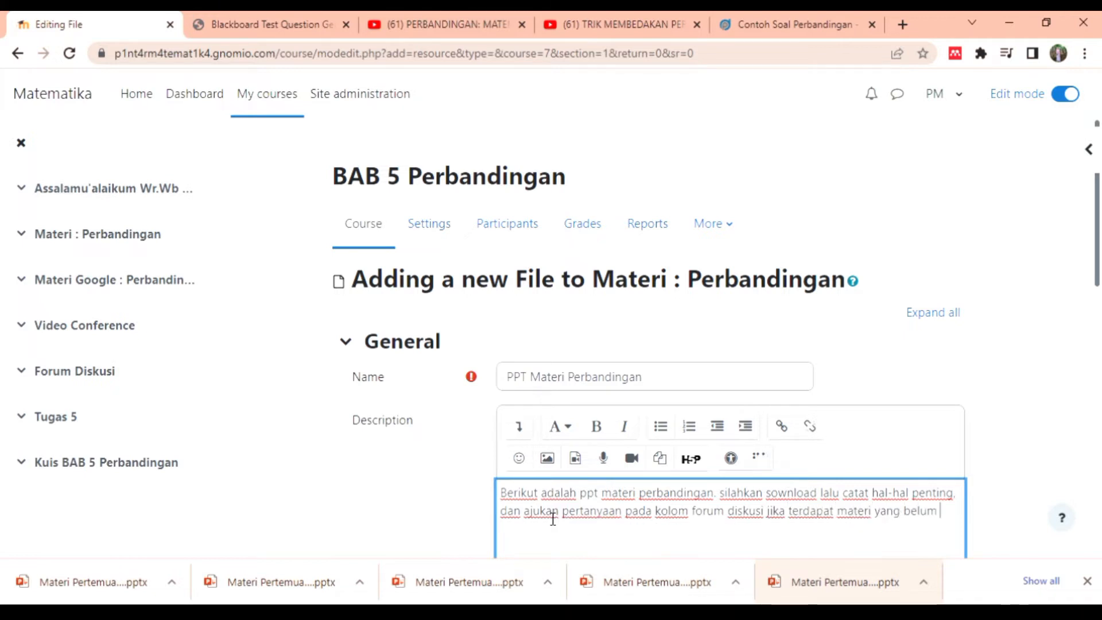
pyautogui.write('dipahami')
# Attach "Materi Pertemuan ke-5 Perbandingan (5) (2).pptx" to the resource and display its description on the course page.
pyautogui.scroll(-5, 1098, 396)
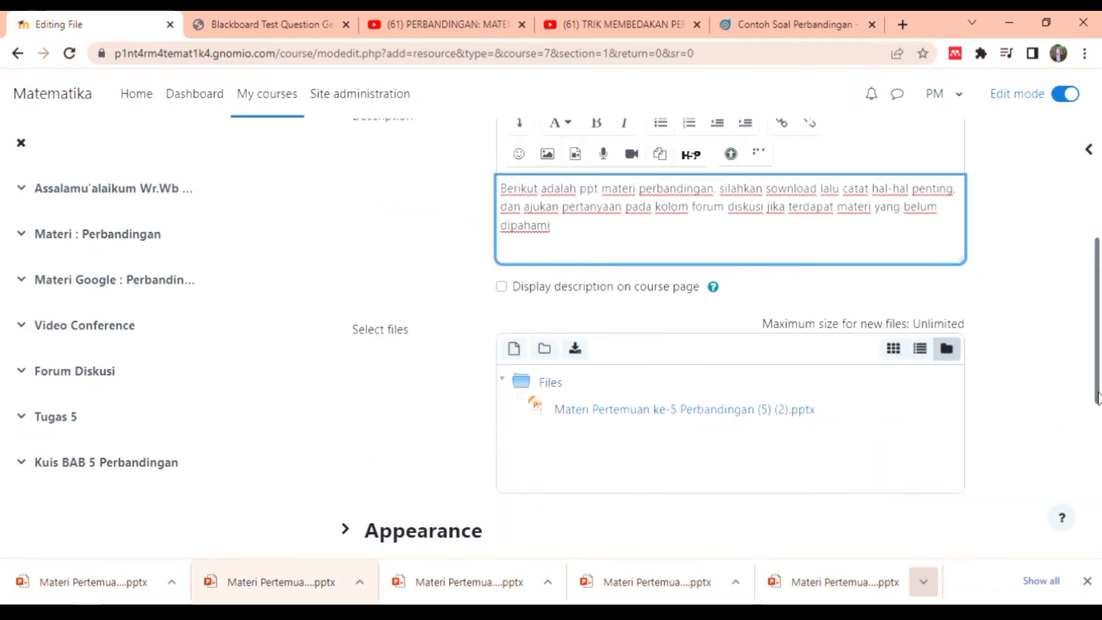
pyautogui.scroll(-2, 1098, 396)
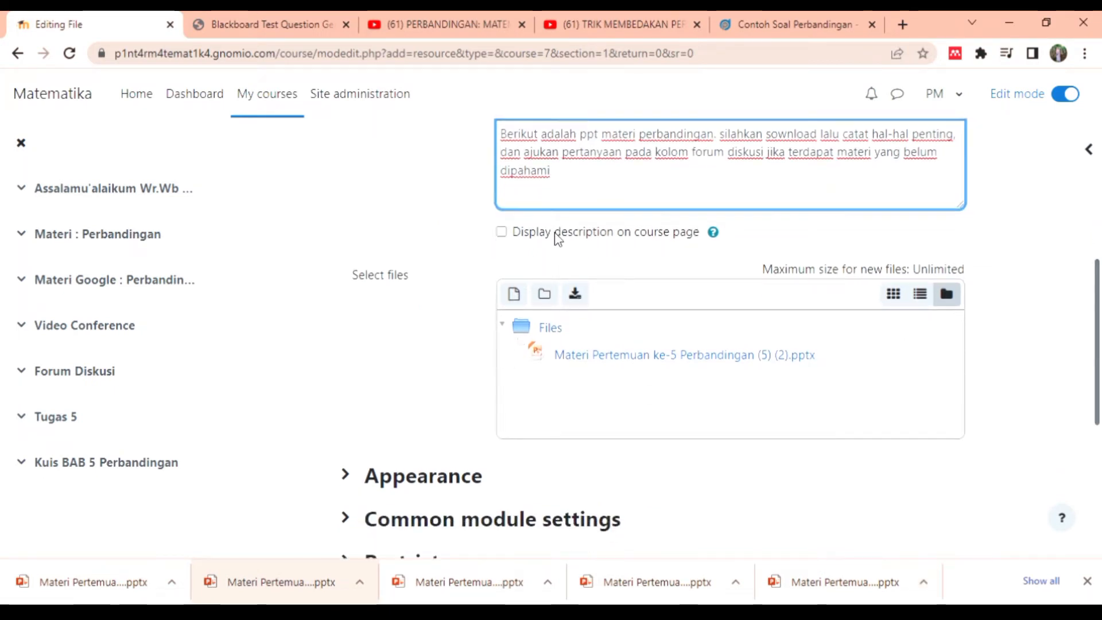
pyautogui.click(557, 235)
# Leave the file resource's display setting on Automatic and save it, returning to the course.
pyautogui.scroll(-5, 1098, 344)
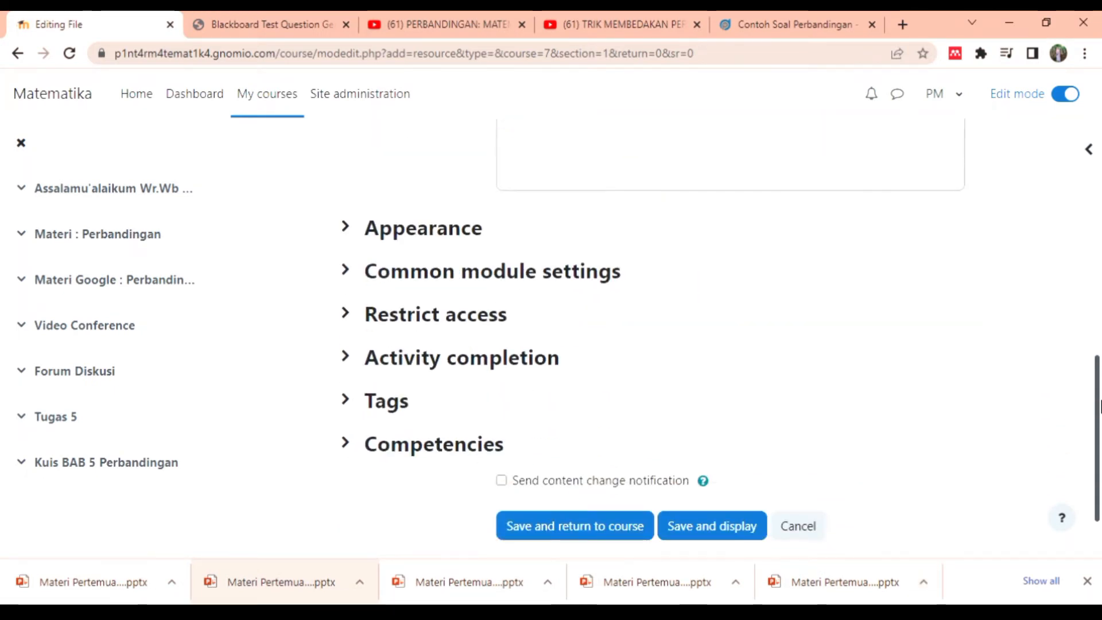
pyautogui.click(559, 269)
pyautogui.click(424, 228)
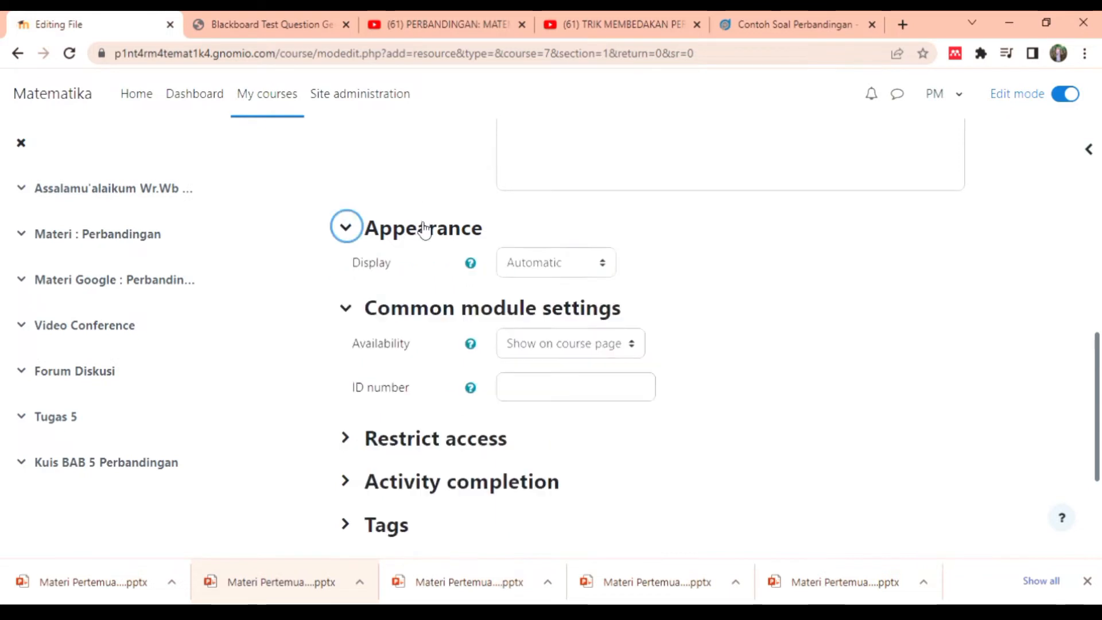
pyautogui.click(545, 275)
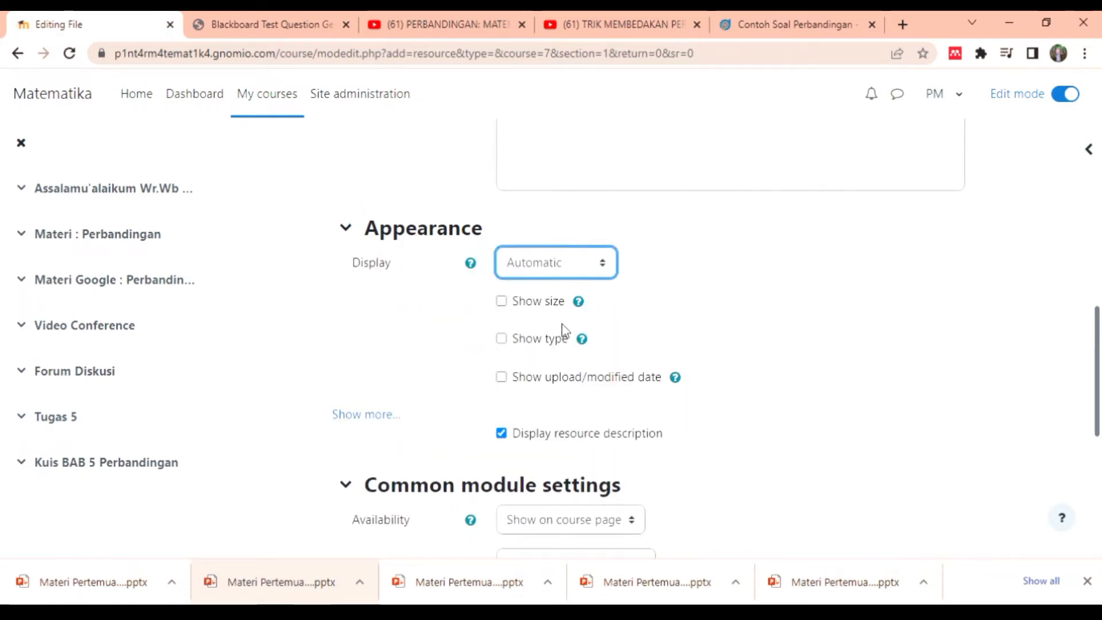
pyautogui.click(563, 331)
pyautogui.scroll(-6, 1030, 353)
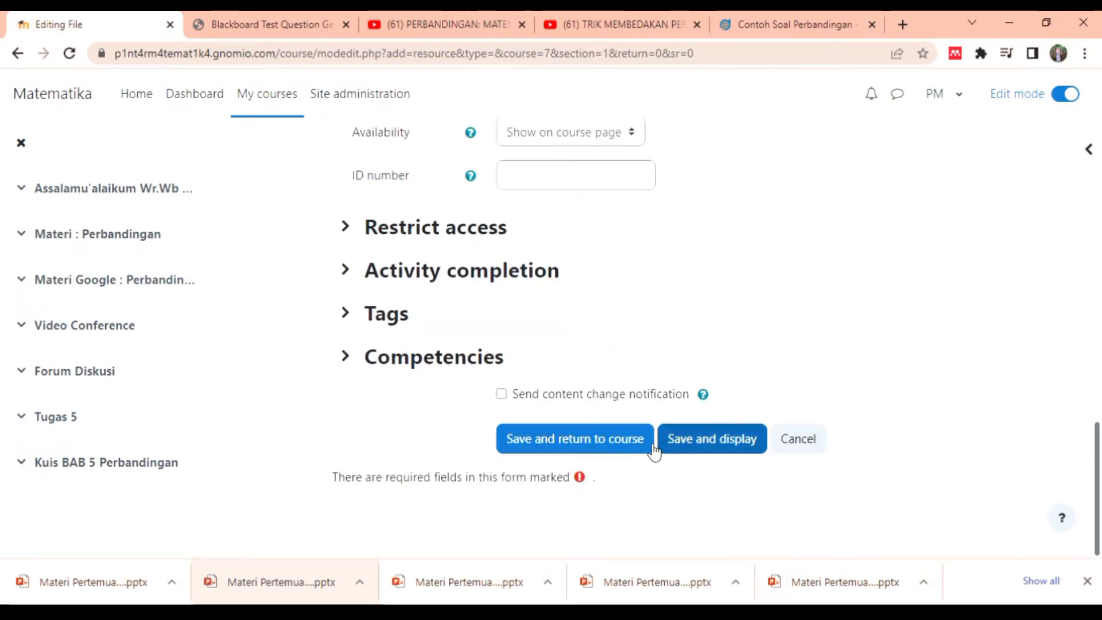
pyautogui.click(636, 443)
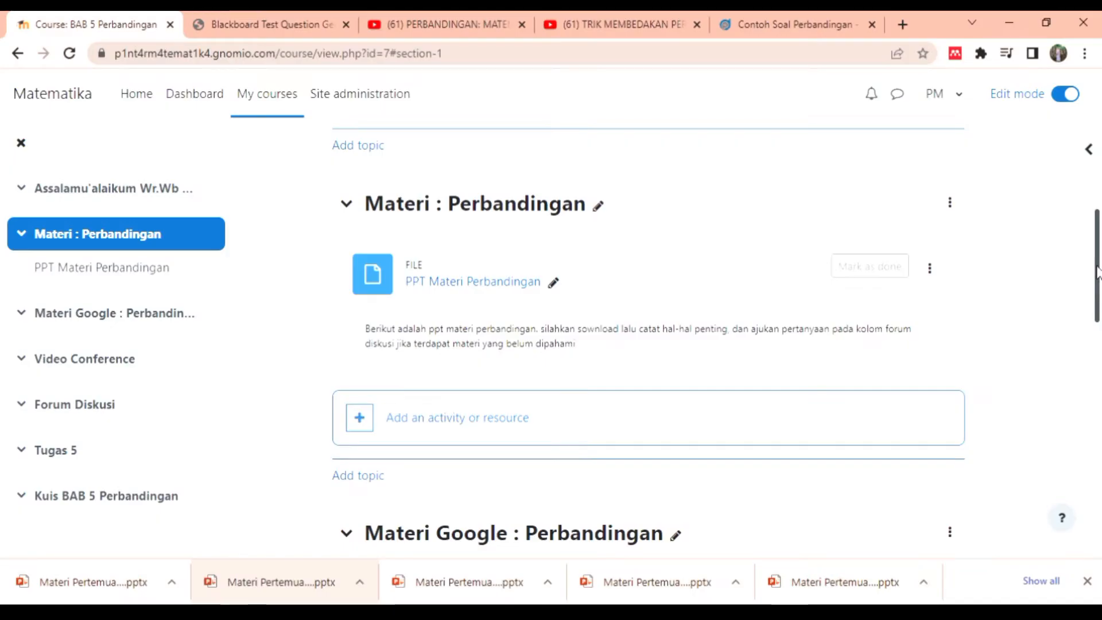
# Add a URL resource to the "Materi Google : Perbandingan" section and name it "Materi google tentang Perbandingan".
pyautogui.scroll(-4, 740, 368)
pyautogui.click(739, 348)
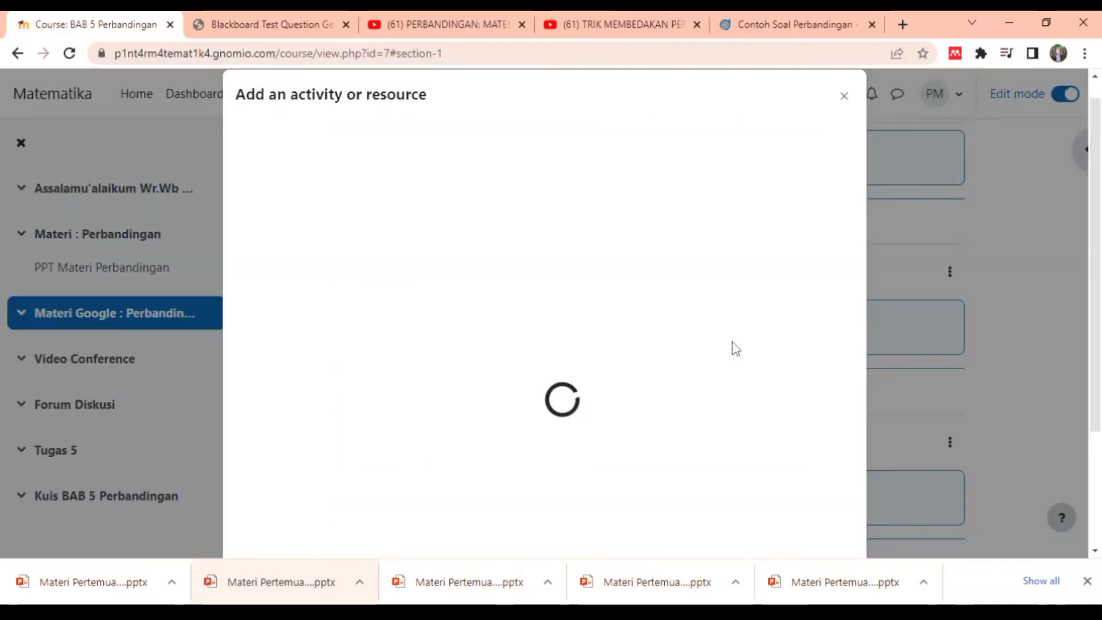
pyautogui.scroll(-4, 1083, 349)
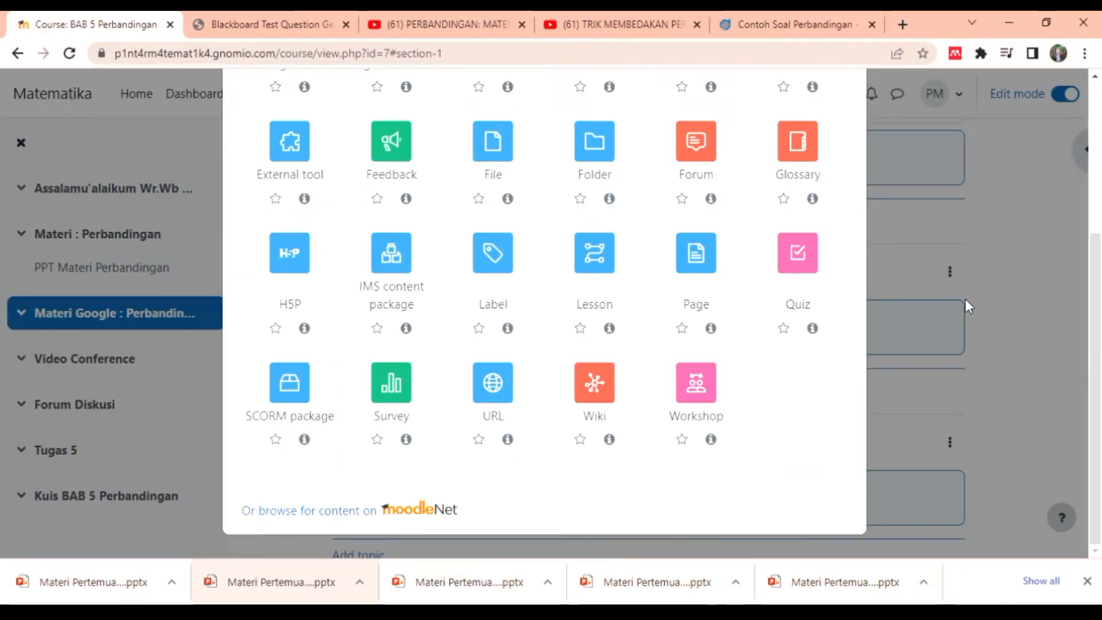
pyautogui.click(494, 413)
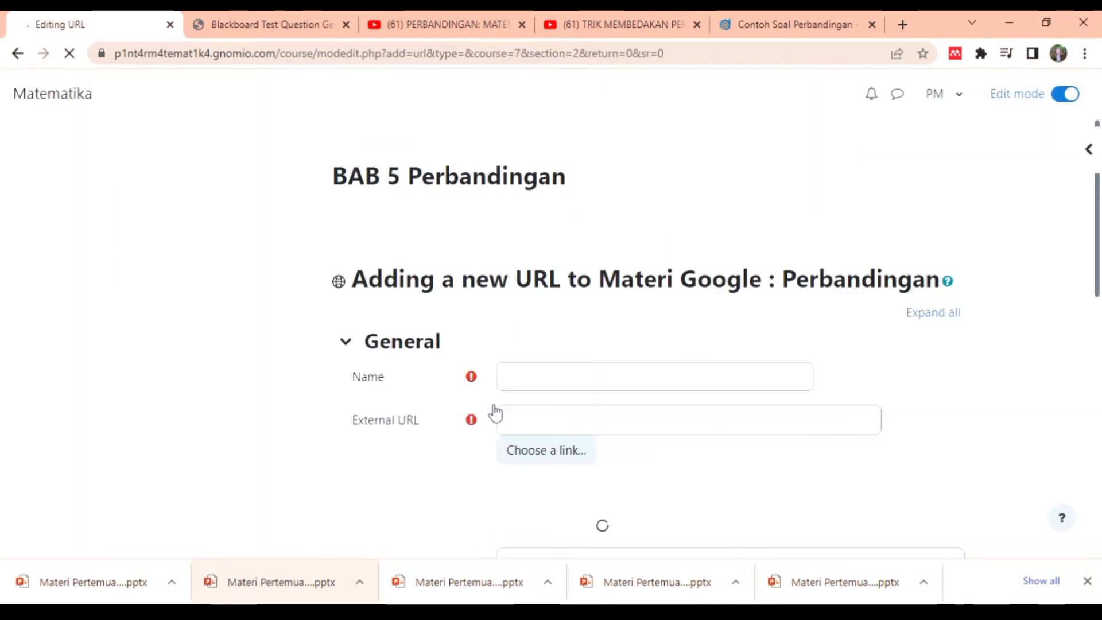
pyautogui.click(524, 386)
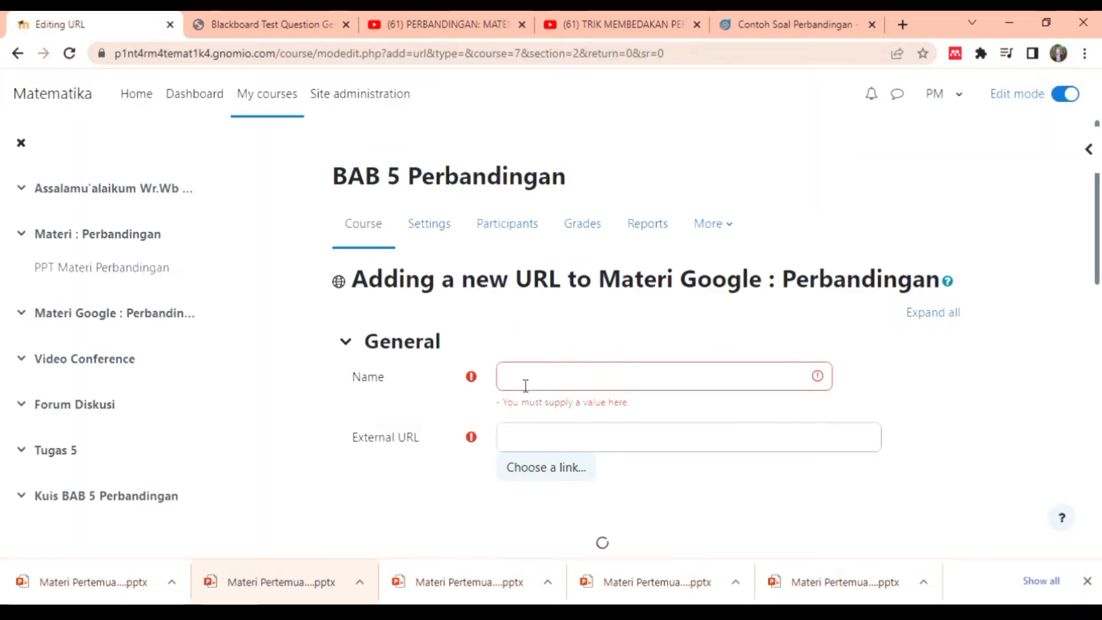
pyautogui.write('Materi ')
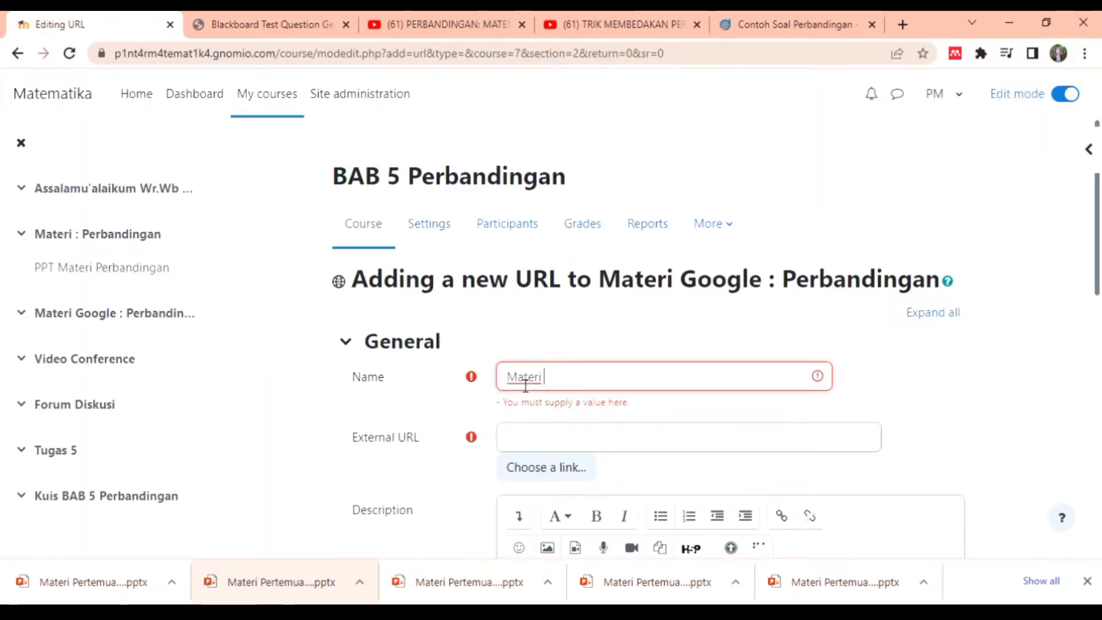
pyautogui.write('google tentang P')
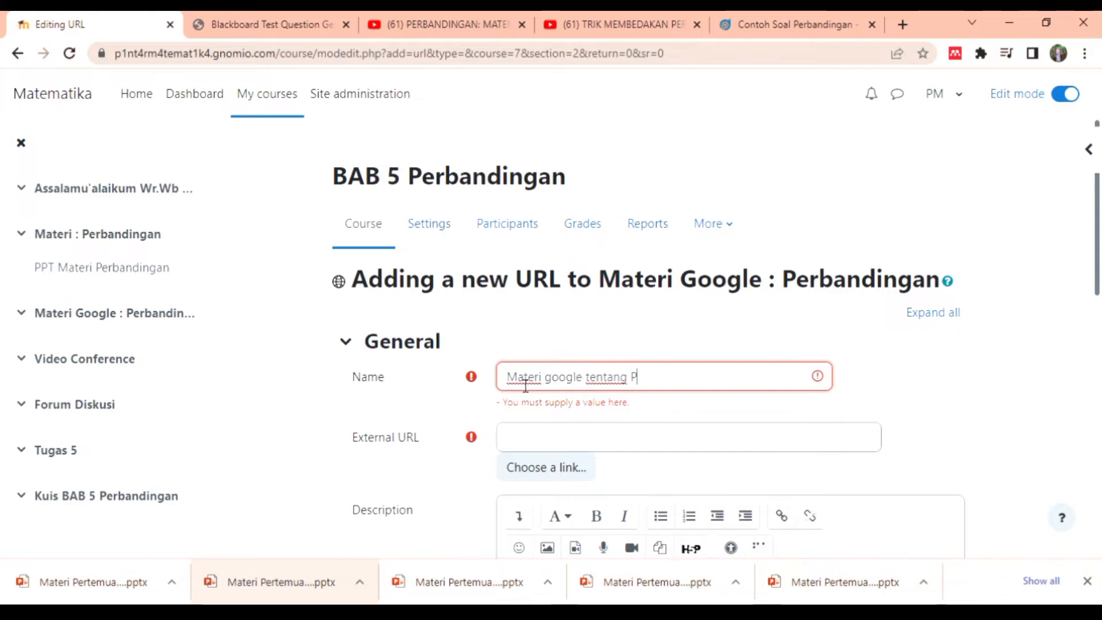
pyautogui.write('erbandingan')
# Copy the open Contoh Soal Perbandingan page's dosenpintar.com address into the resource's external URL and save the resource.
pyautogui.click(524, 437)
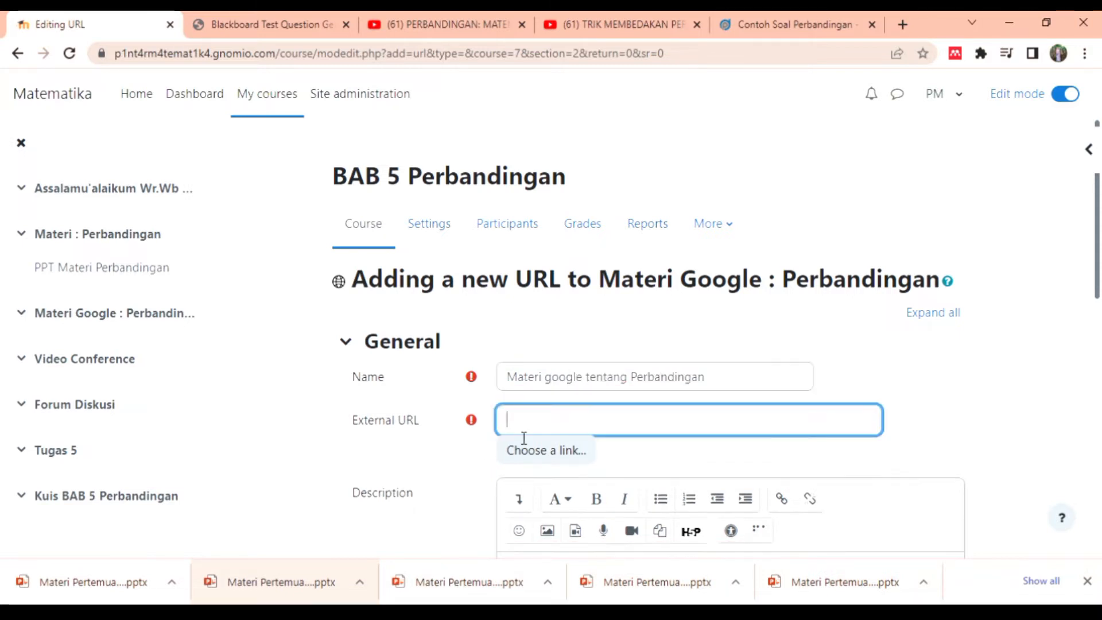
pyautogui.click(740, 26)
pyautogui.moveTo(556, 55); pyautogui.dragTo(84, 61)
pyautogui.hotkey('ctrl', 'c')
pyautogui.click(46, 23)
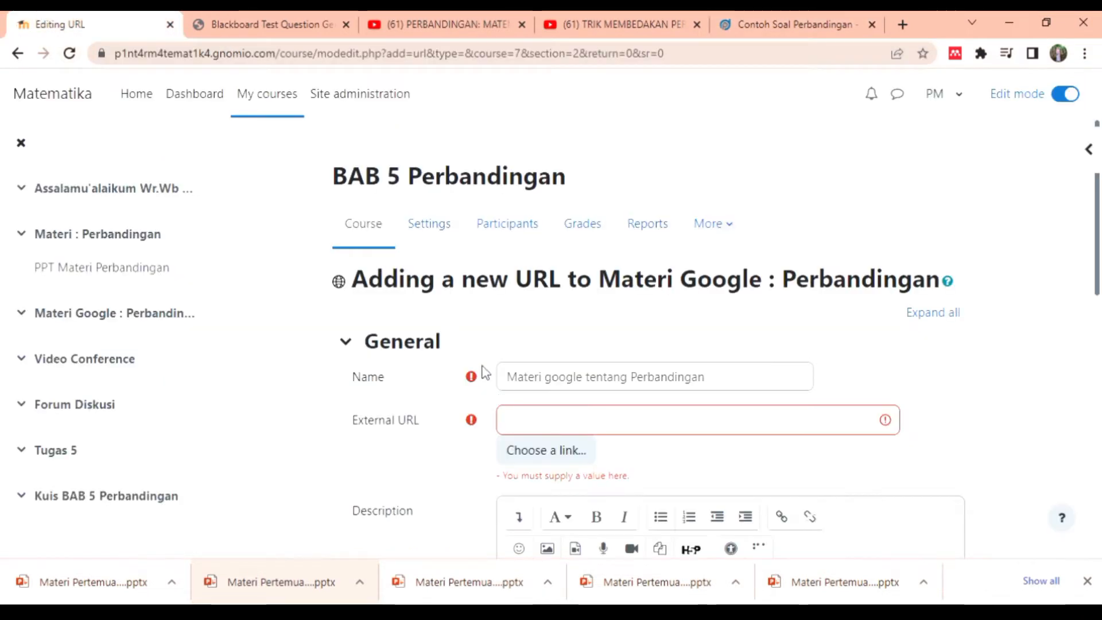
pyautogui.click(527, 428)
pyautogui.hotkey('ctrl', 'v')
pyautogui.press('Return')
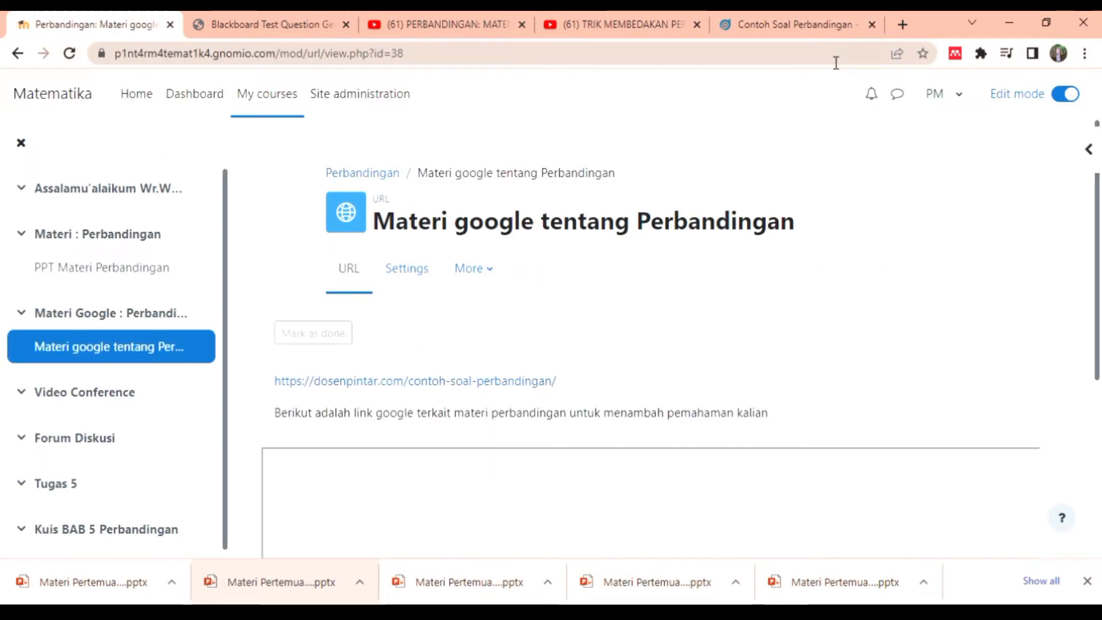
# Search the web for "contoh soal perbandingan" and open the juraganles.com result "Soal Perbandingan dan Kunci Jawaban serta Pembahasan".
pyautogui.click(806, 33)
pyautogui.write('con')
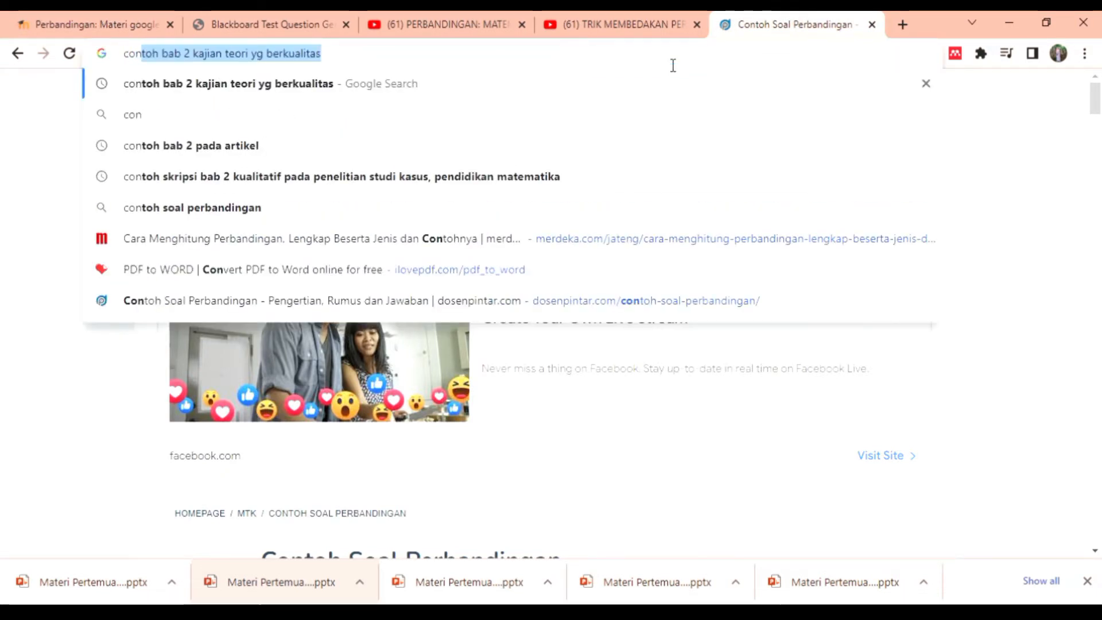
pyautogui.press('Down')
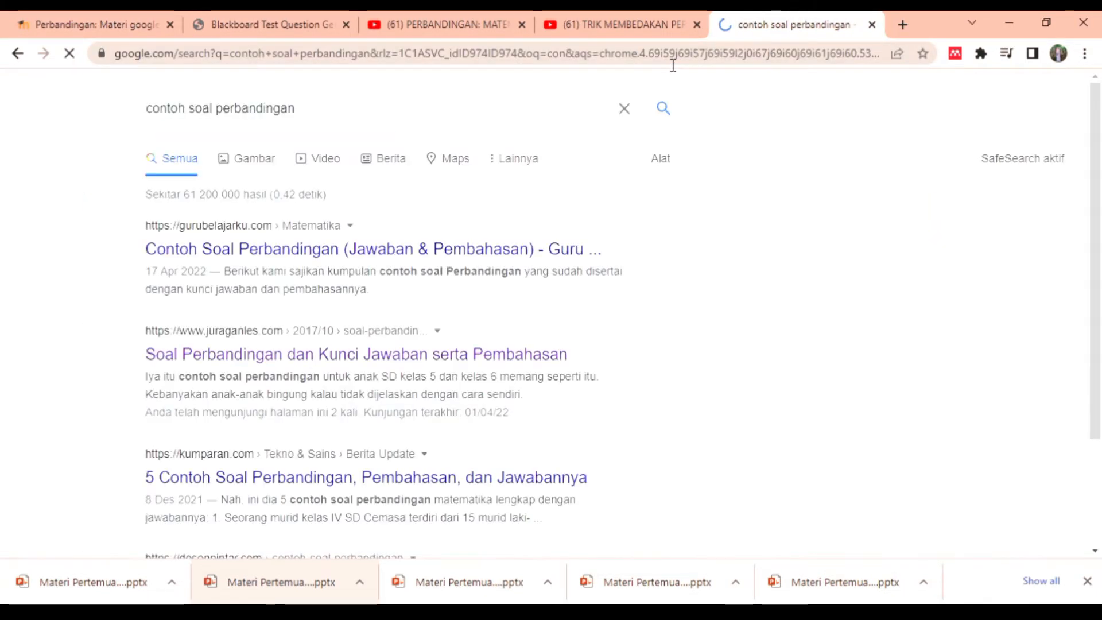
pyautogui.click(373, 356)
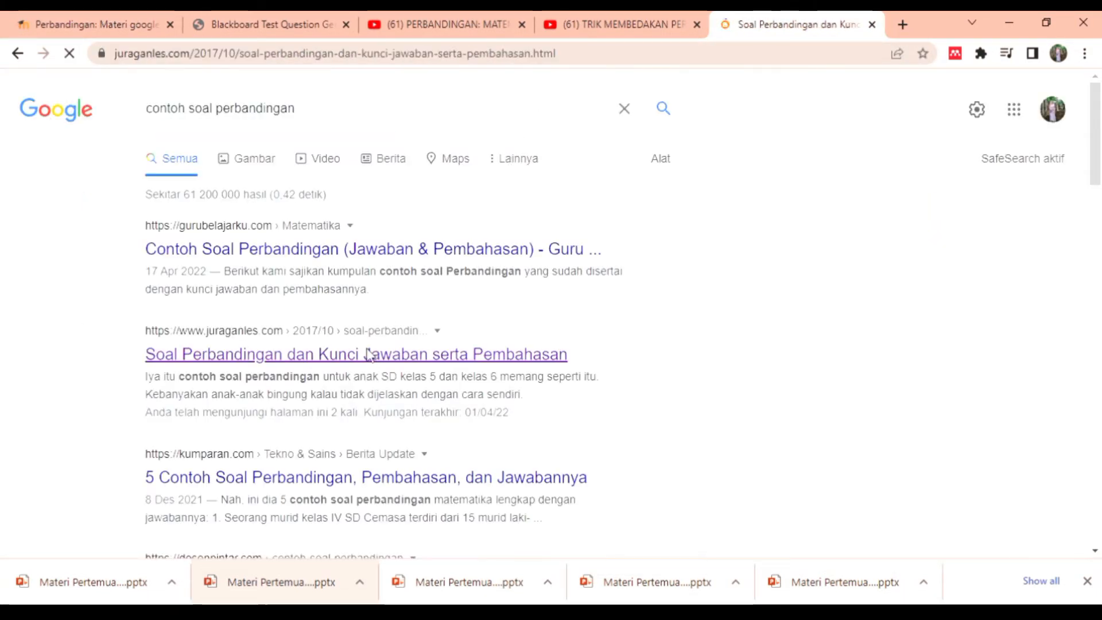
pyautogui.moveTo(1097, 92); pyautogui.dragTo(1069, 93)
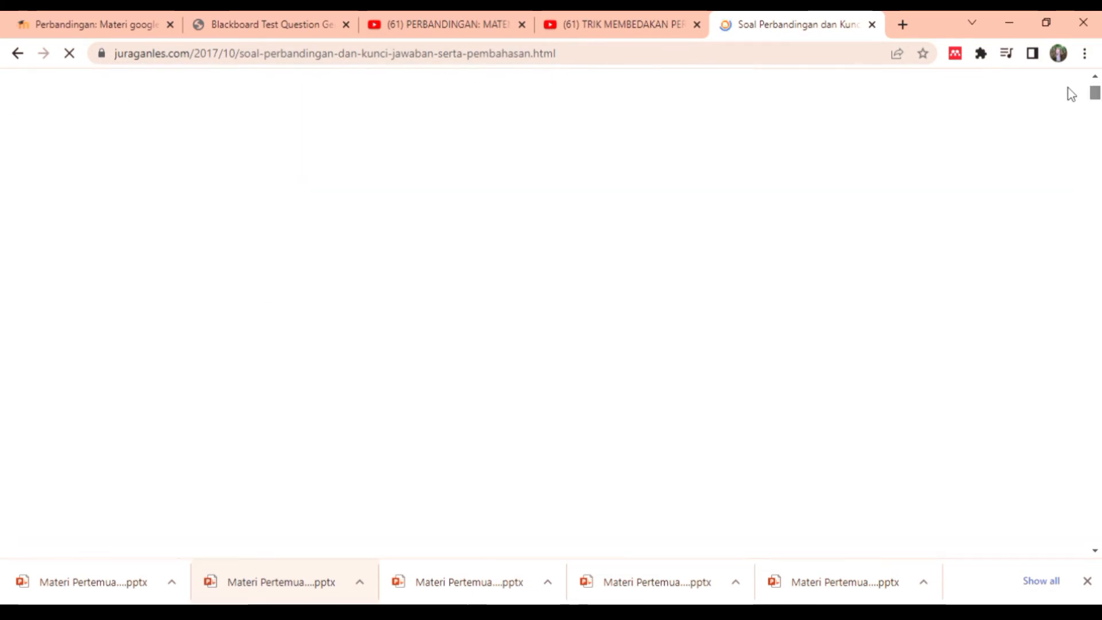
# Edit the "Materi google tentang Perbandingan" resource so its description link and external URL use the copied juraganles.com page address.
pyautogui.click(615, 59)
pyautogui.hotkey('ctrl', 'c')
pyautogui.click(98, 24)
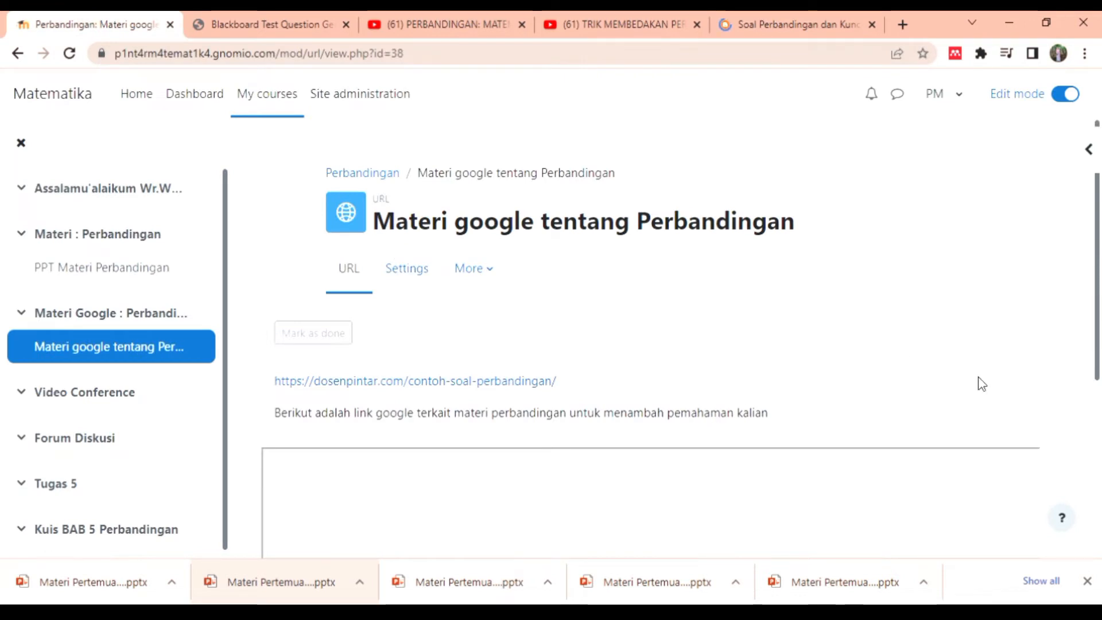
pyautogui.click(425, 282)
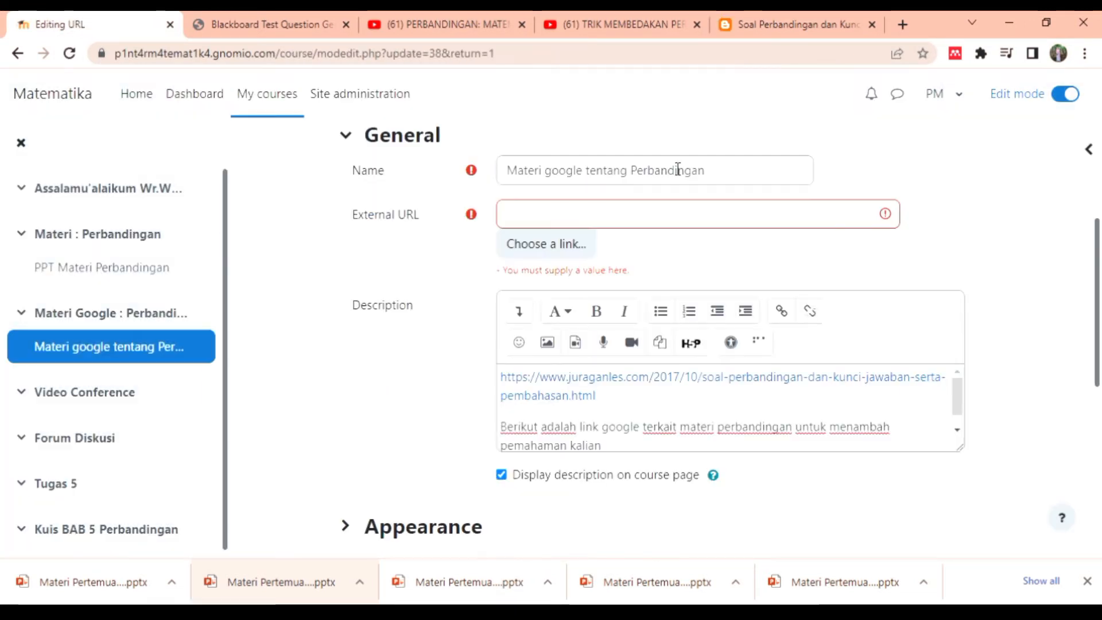
pyautogui.click(588, 227)
pyautogui.hotkey('ctrl', 'v')
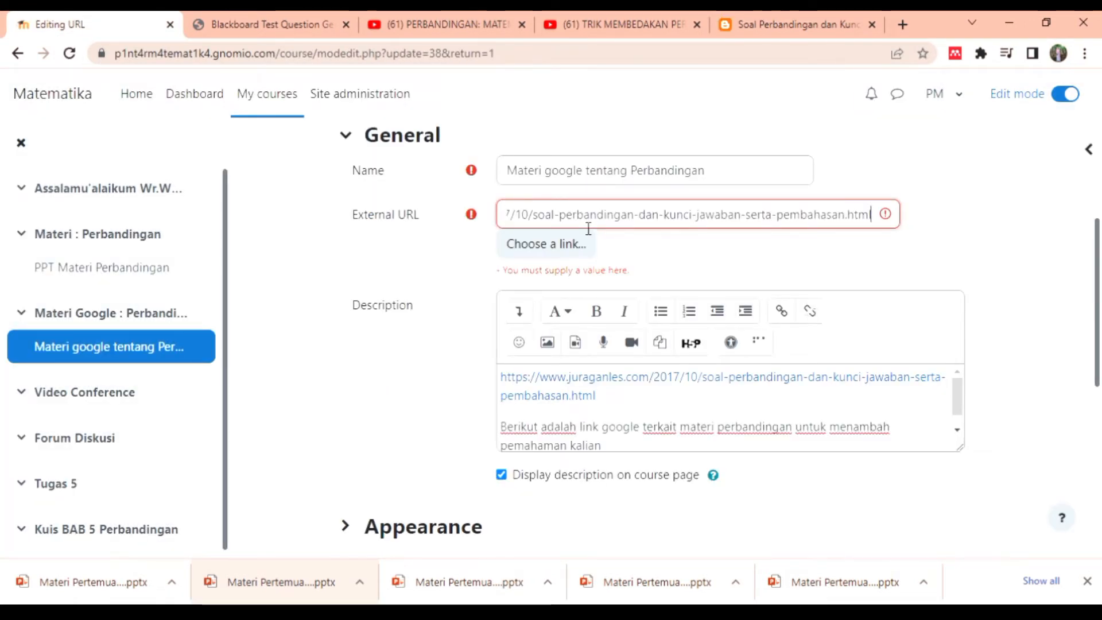
# Save the edited "Materi google tentang Perbandingan" resource and open it to check the embedded juraganles.com page.
pyautogui.press('Return')
pyautogui.click(527, 280)
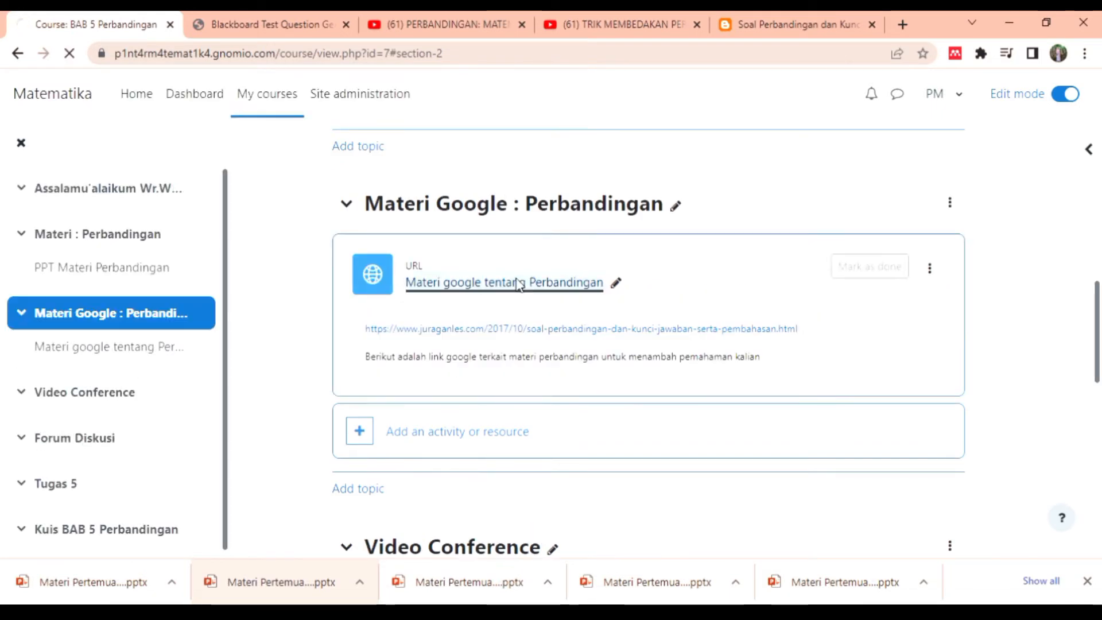
pyautogui.moveTo(1101, 348); pyautogui.dragTo(1100, 417)
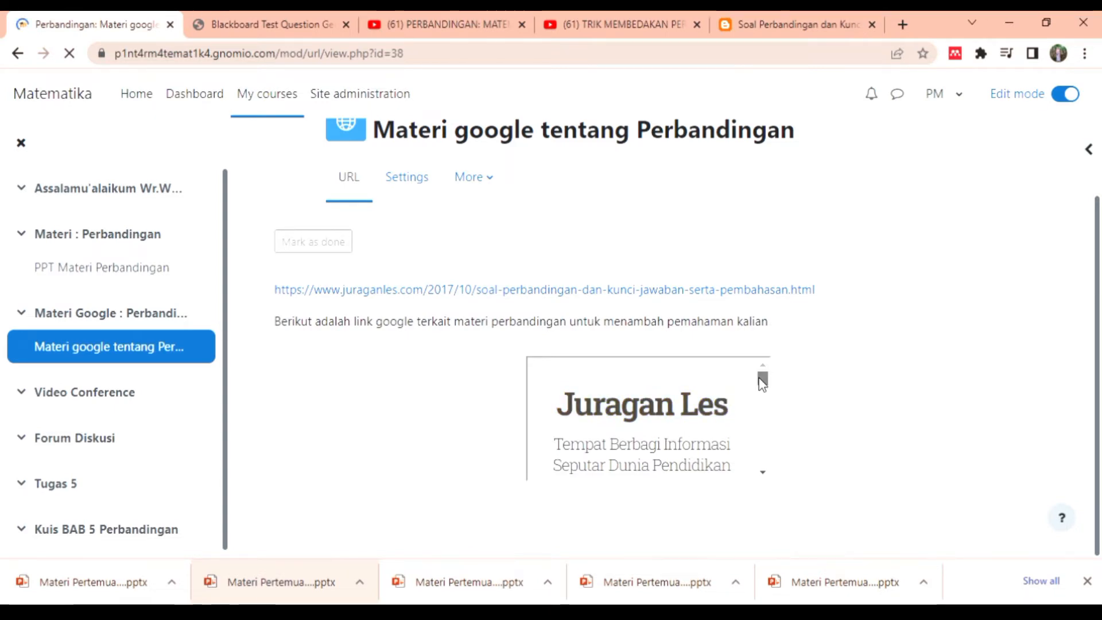
pyautogui.moveTo(763, 383); pyautogui.dragTo(763, 405)
pyautogui.moveTo(1097, 285); pyautogui.dragTo(1097, 445)
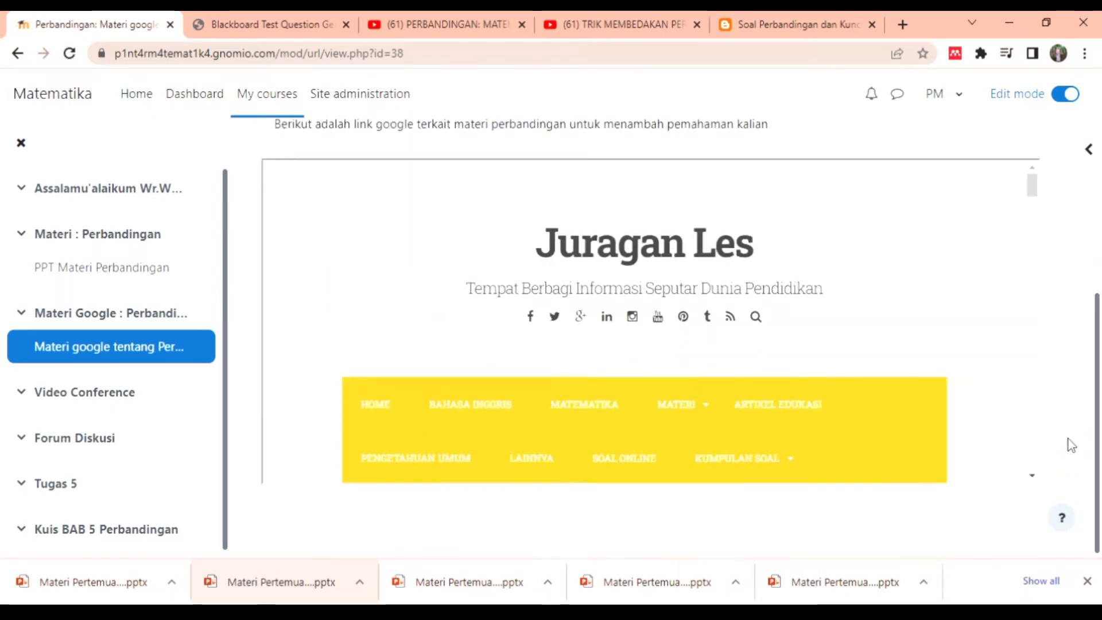
pyautogui.moveTo(1032, 189); pyautogui.dragTo(710, 121)
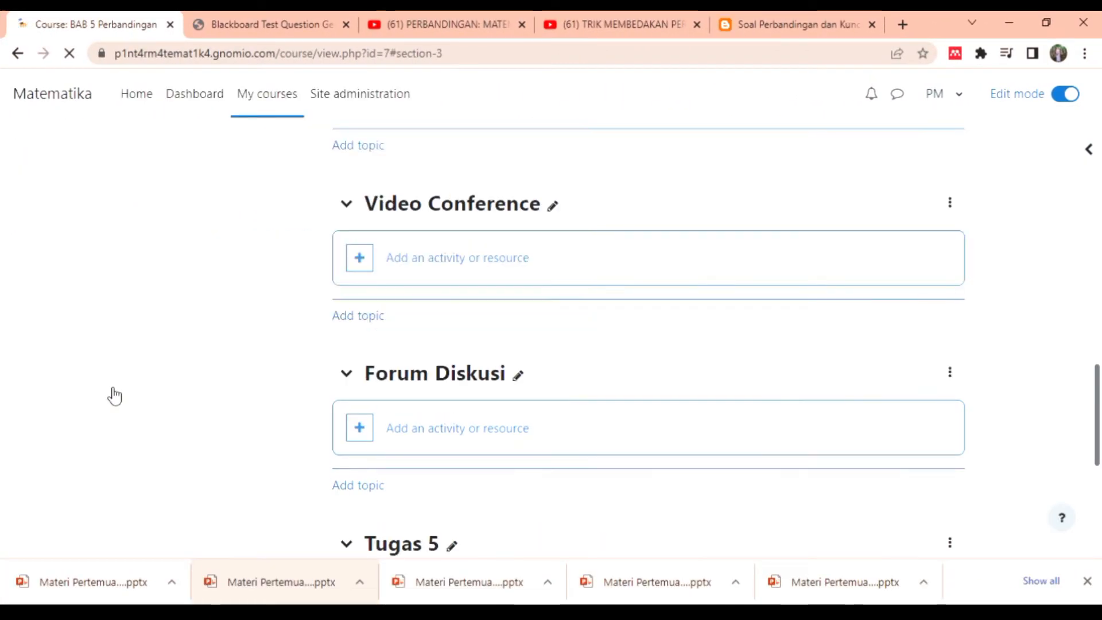
# Start a new Label resource in the "Video Conference" section.
pyautogui.click(544, 267)
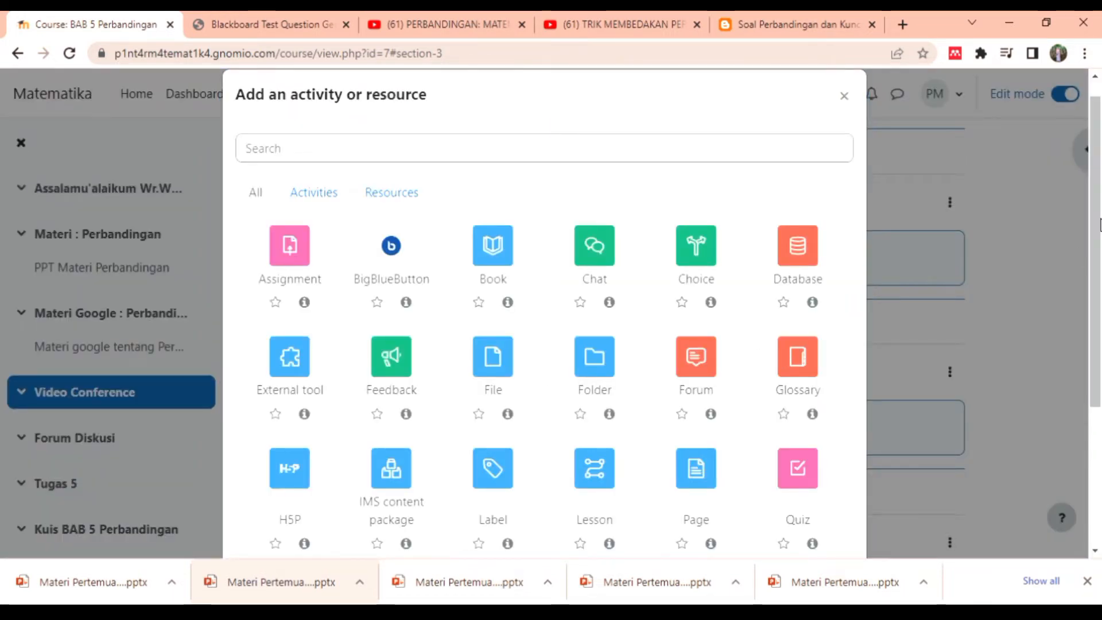
pyautogui.scroll(-3, 710, 311)
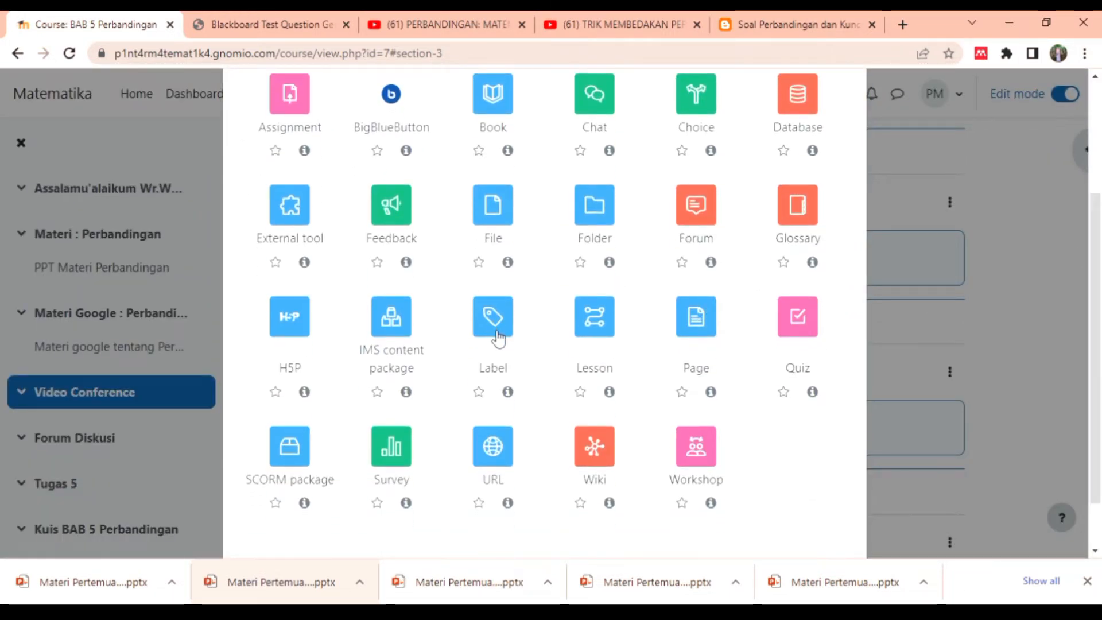
pyautogui.click(494, 318)
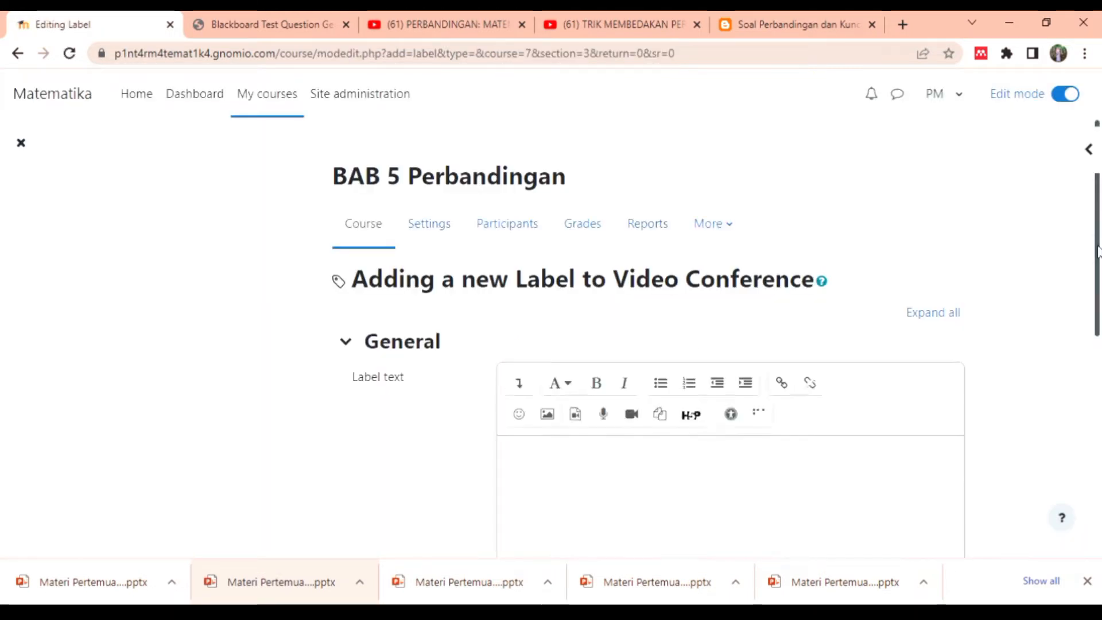
pyautogui.scroll(-3, 1100, 281)
pyautogui.scroll(1, 1101, 338)
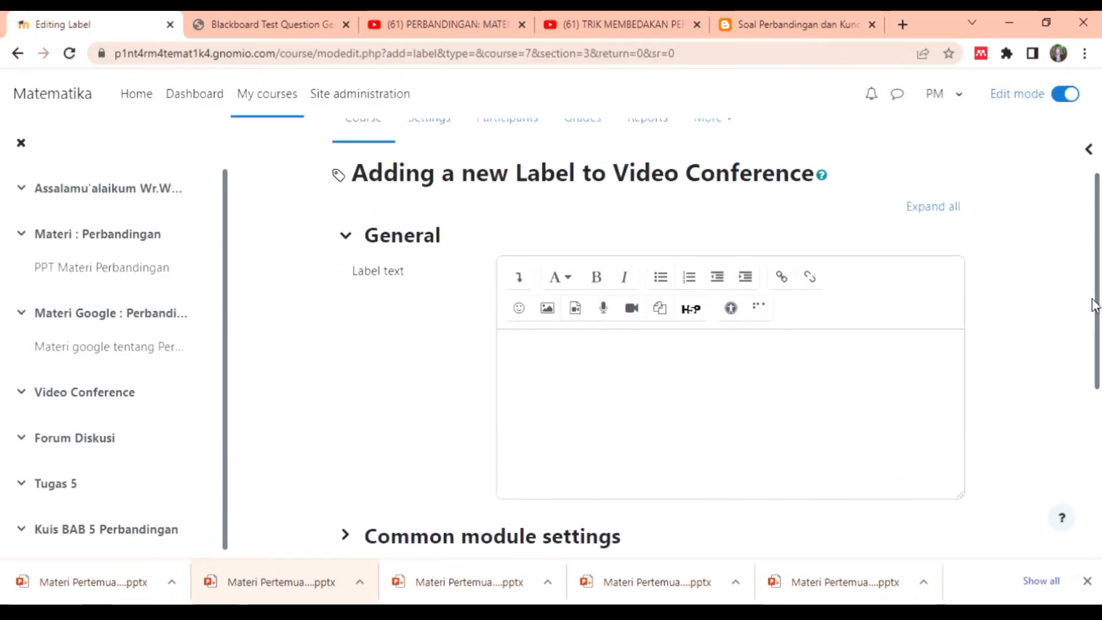
# Enter the label text "Silahkan simak video berikut ini untuk memperdalam pemahaman kalian. dan ajukan pertanyaan pada forum diskusi jika terdapat kesulitan atau kurang memahami materi".
pyautogui.click(740, 345)
pyautogui.write('Silahkan simak video berikut ini untuk memperdalam pemaha')
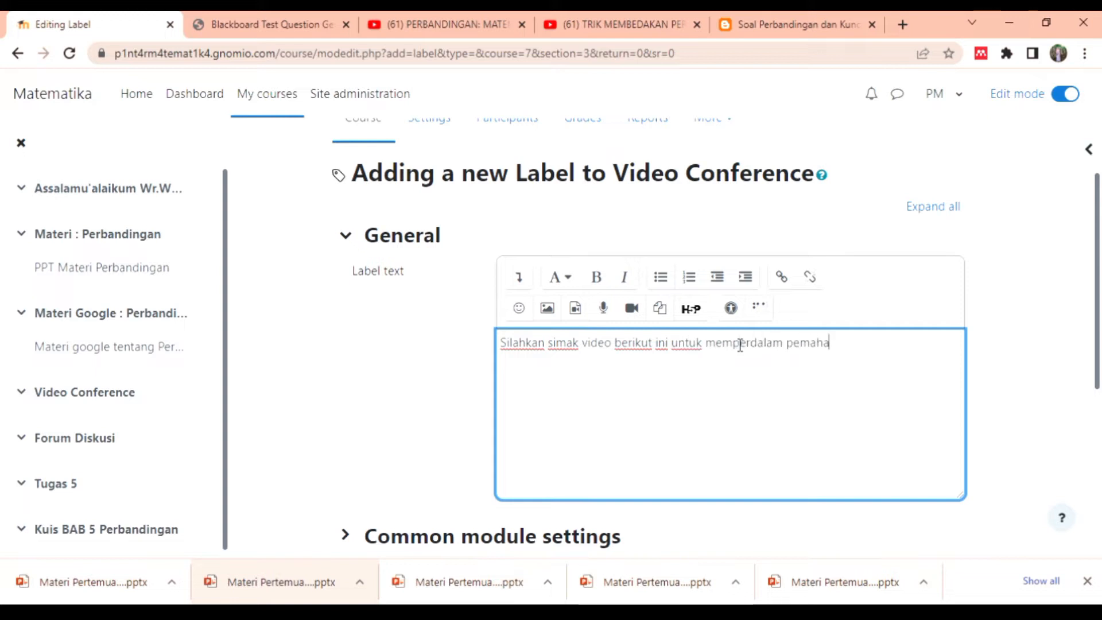
pyautogui.write('. ')
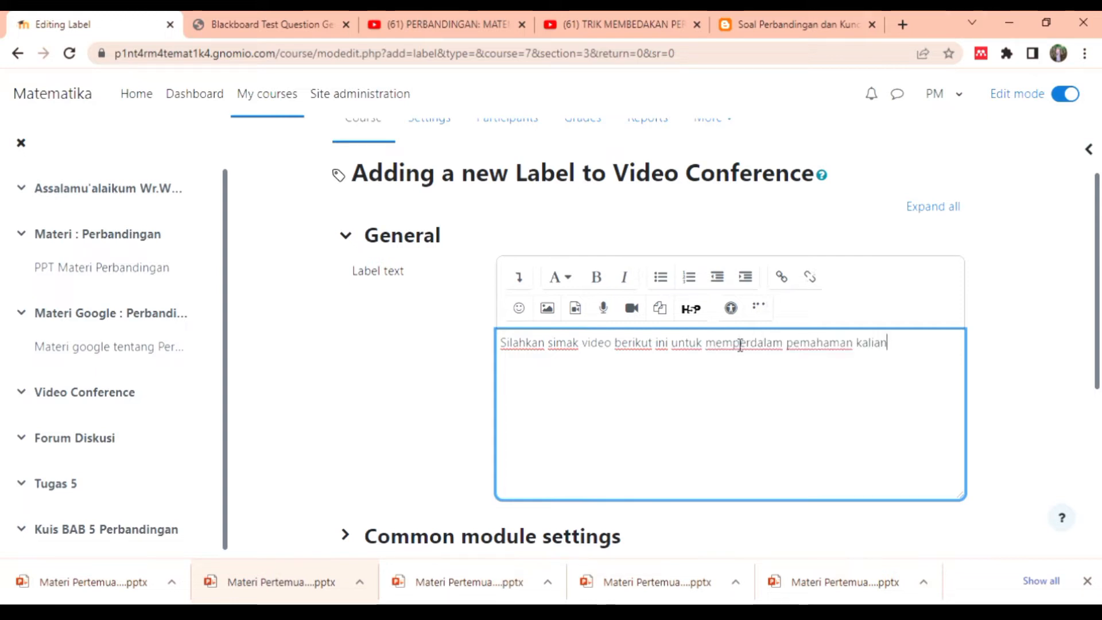
pyautogui.write('dan ajukan ')
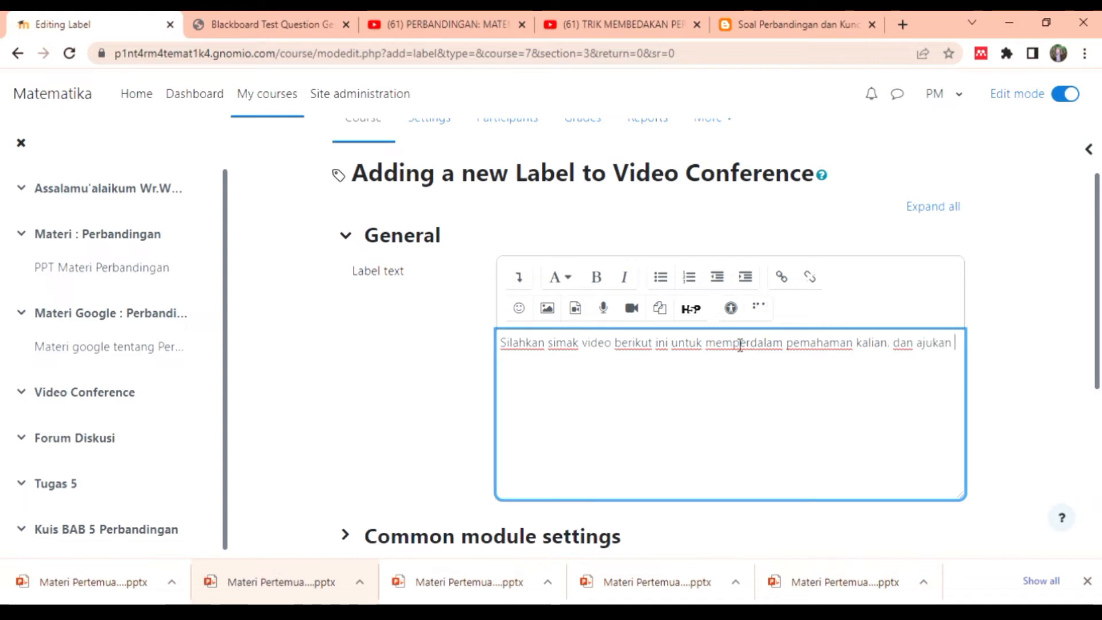
pyautogui.write('pertanyaan pada forum')
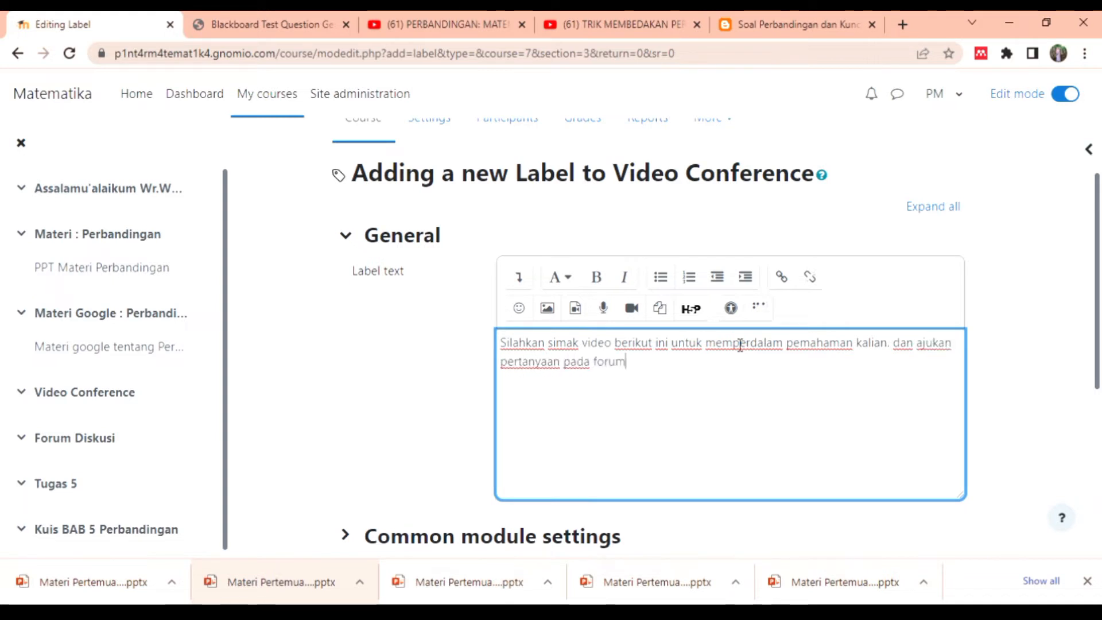
pyautogui.write(' diskusi jika ')
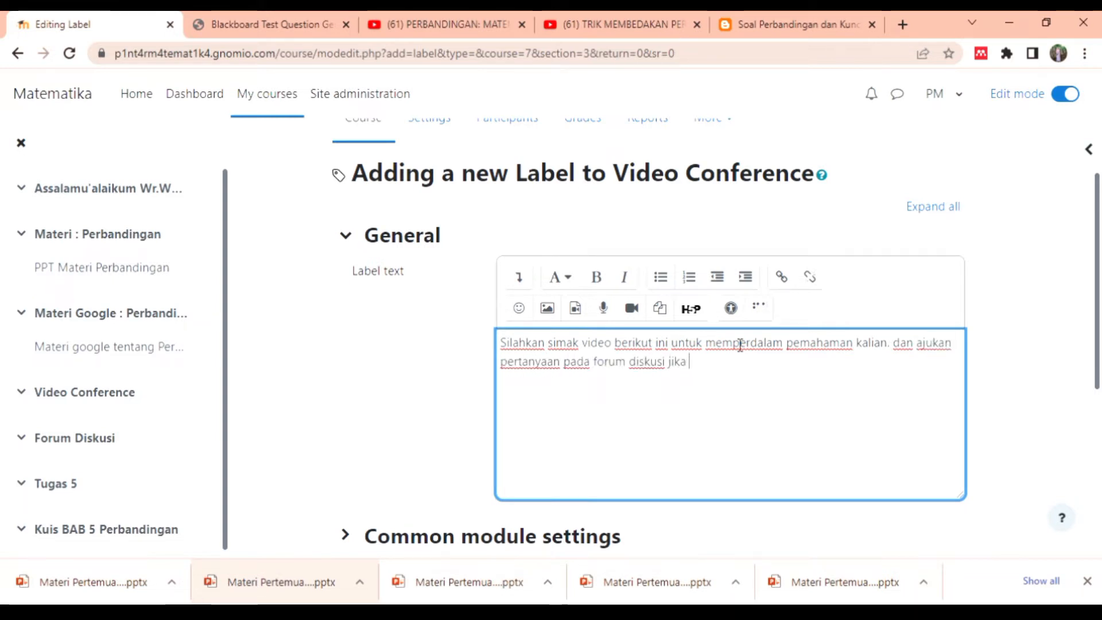
pyautogui.write('terdapat kes')
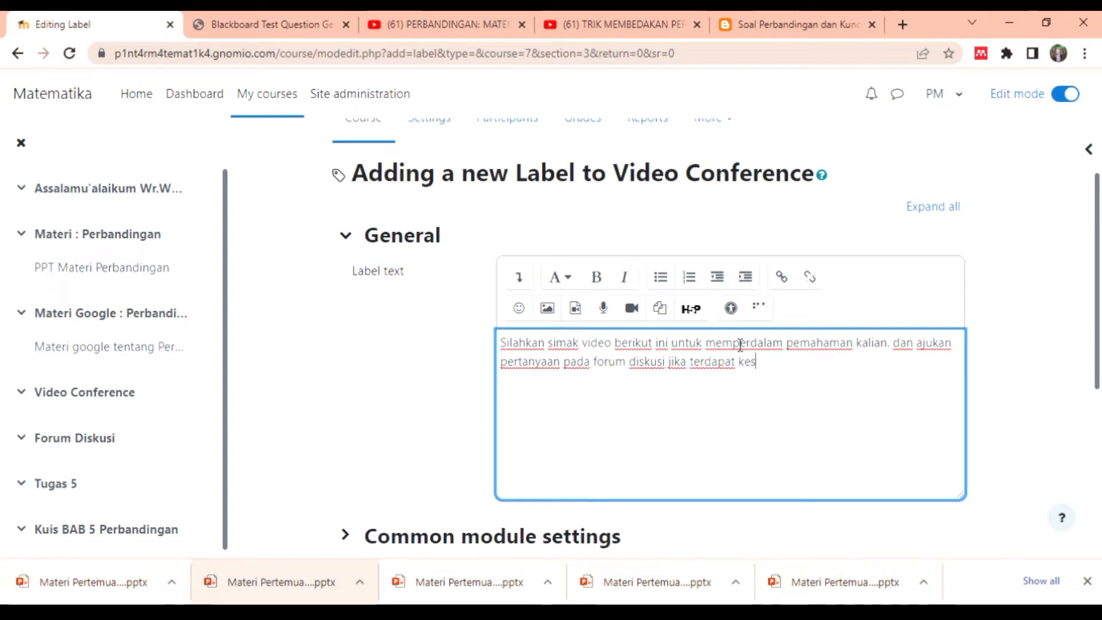
pyautogui.write('ulitan atau kurang memahami ')
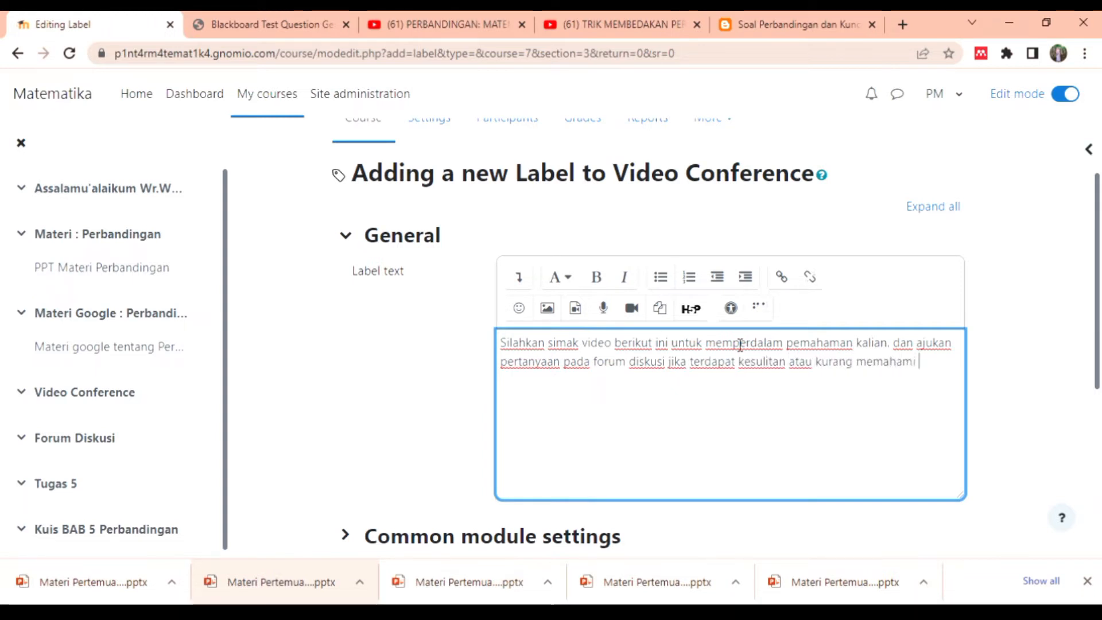
pyautogui.write('materi')
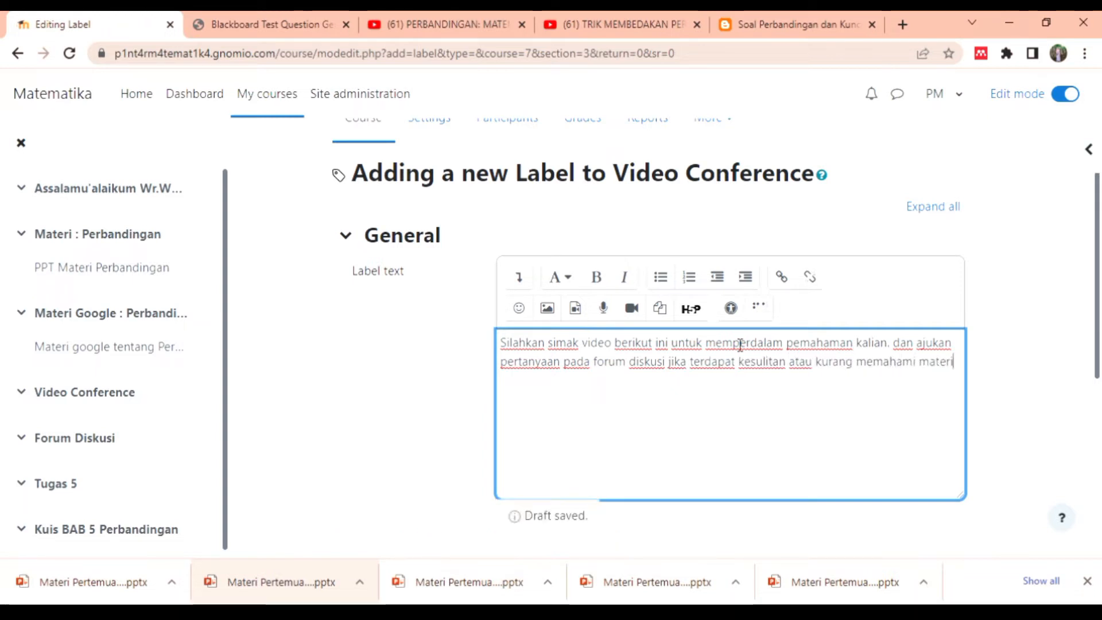
pyautogui.click(781, 277)
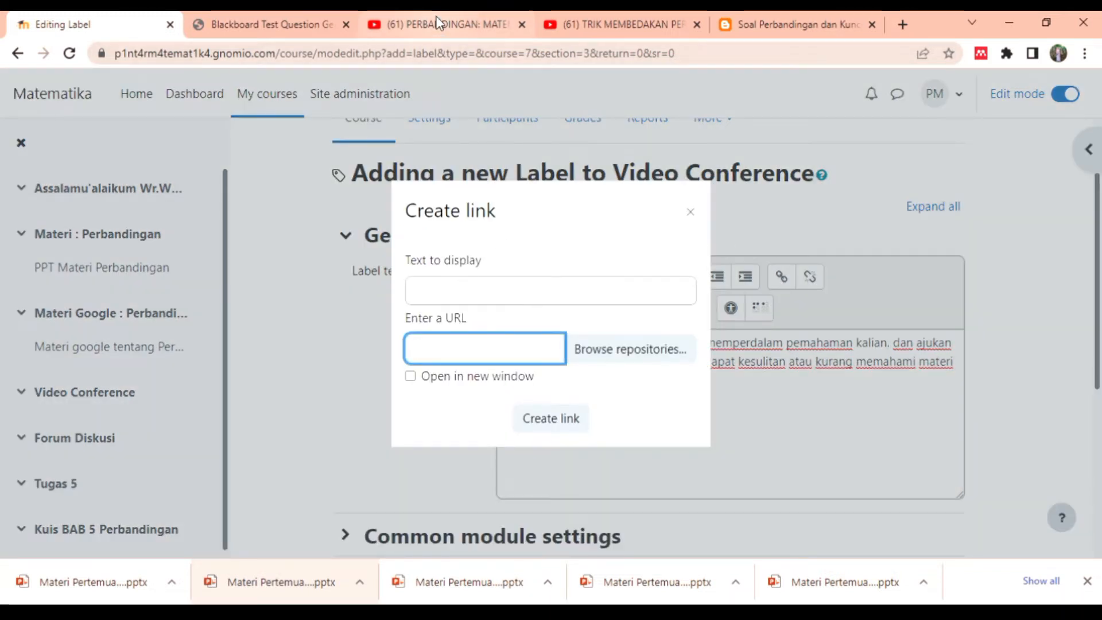
pyautogui.click(436, 22)
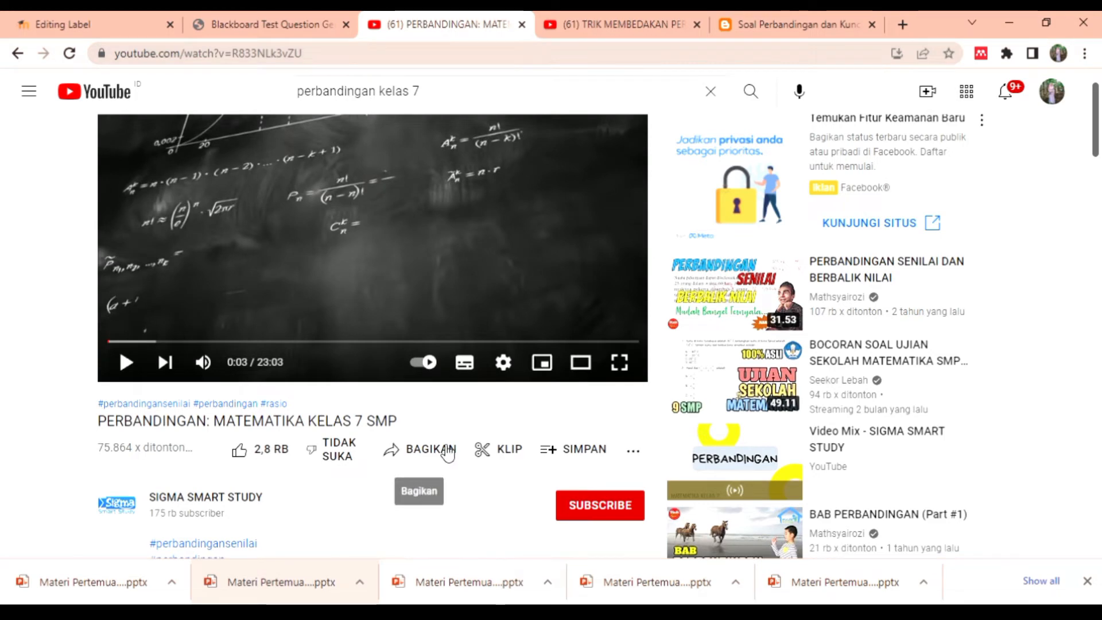
pyautogui.click(448, 454)
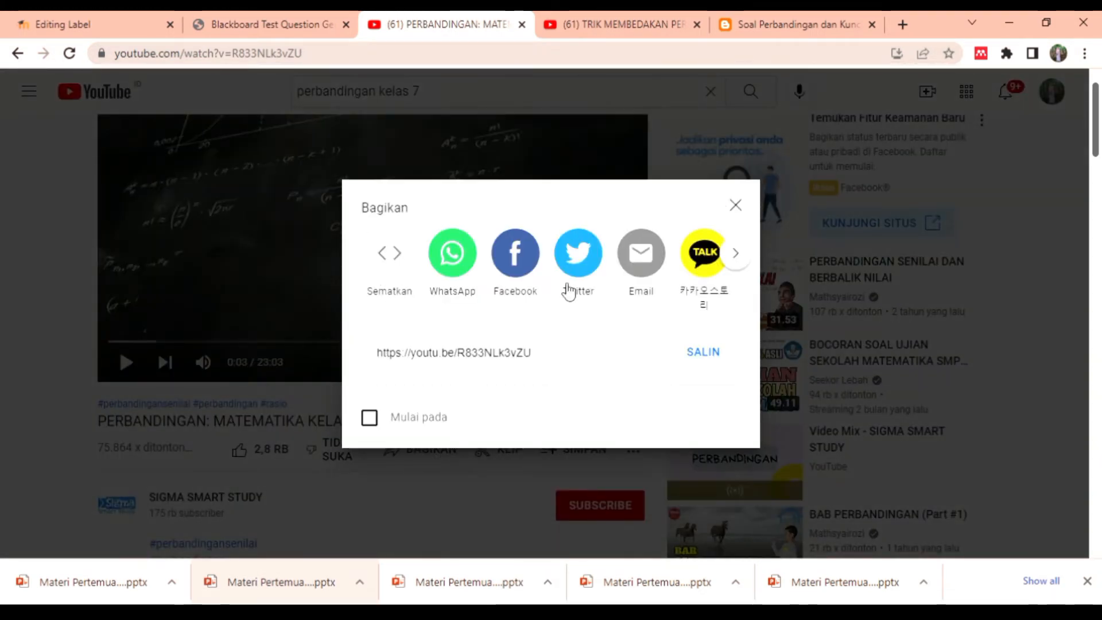
pyautogui.click(705, 357)
pyautogui.hotkey('ctrl', 'c')
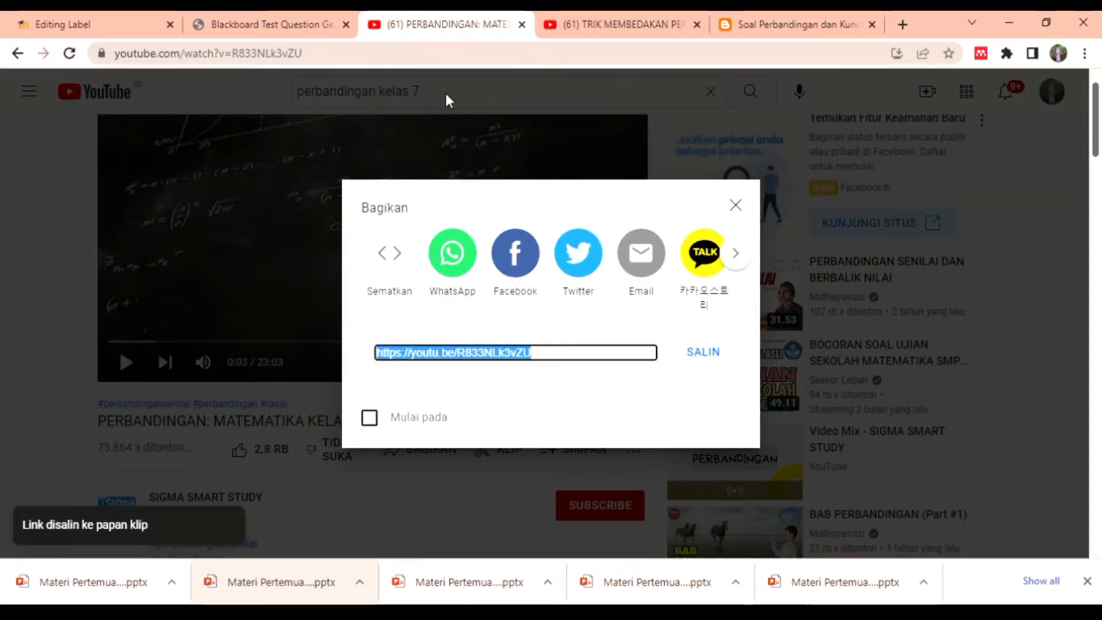
pyautogui.click(113, 34)
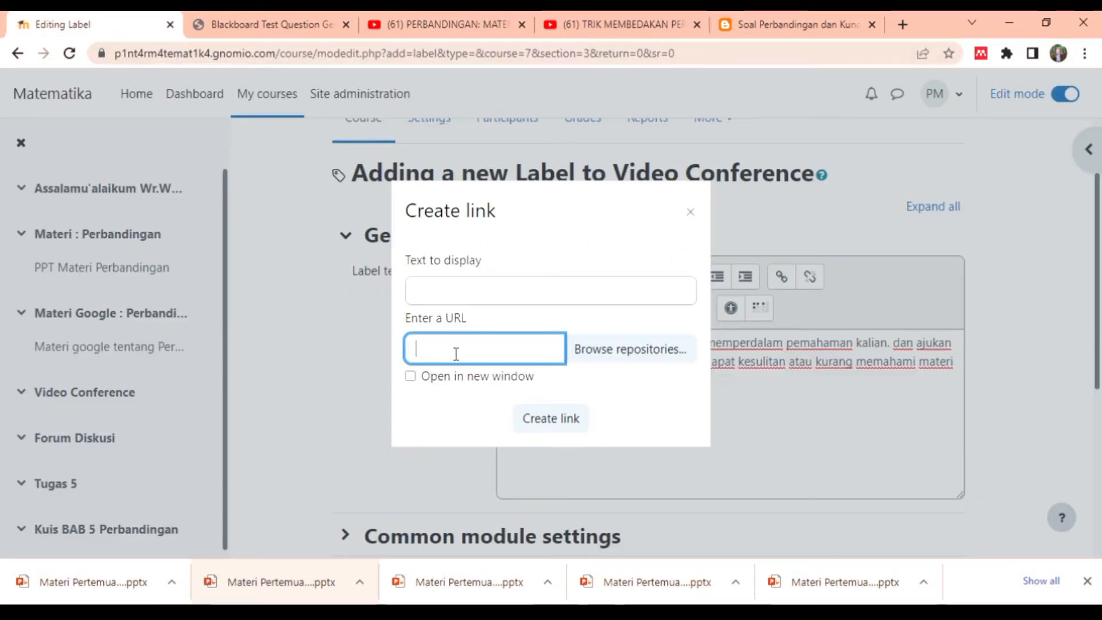
pyautogui.hotkey('ctrl', 'v')
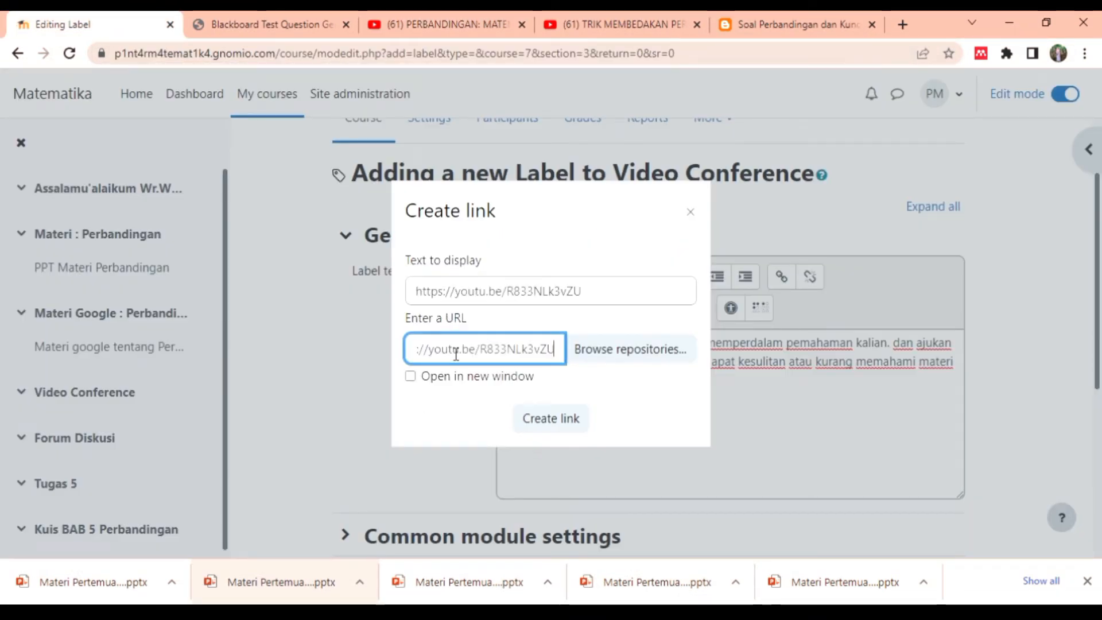
pyautogui.click(572, 430)
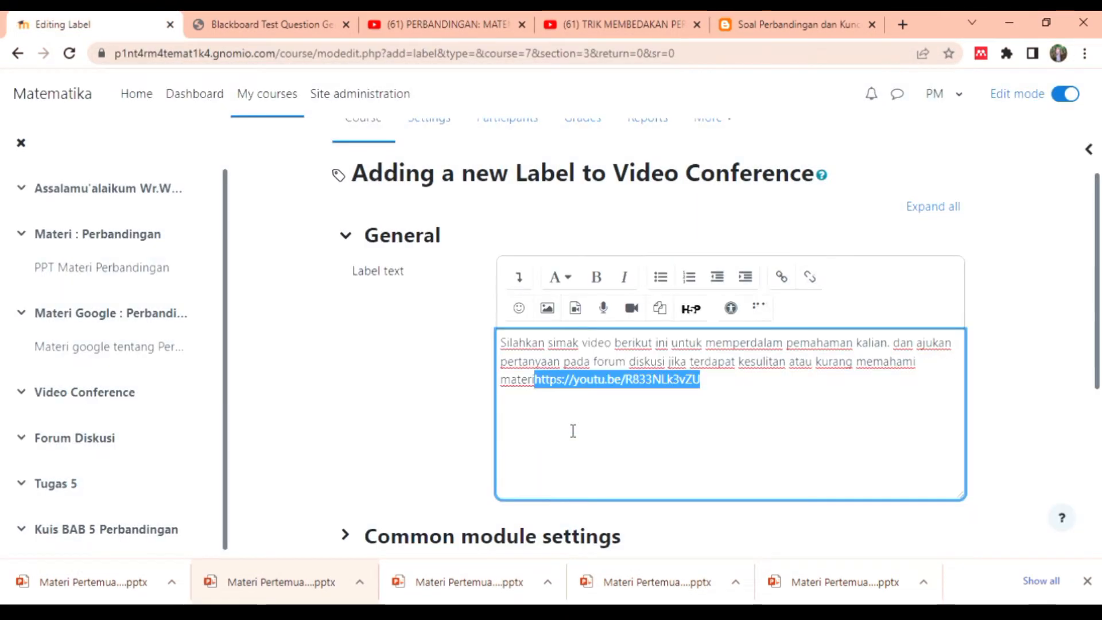
pyautogui.click(542, 386)
pyautogui.press('Return')
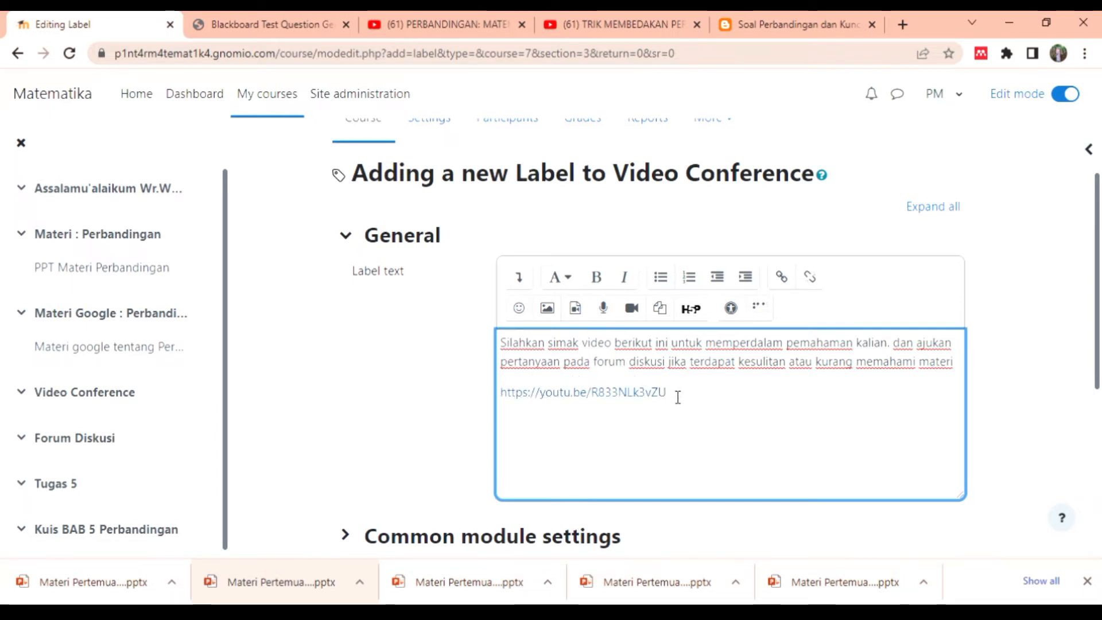
pyautogui.click(781, 276)
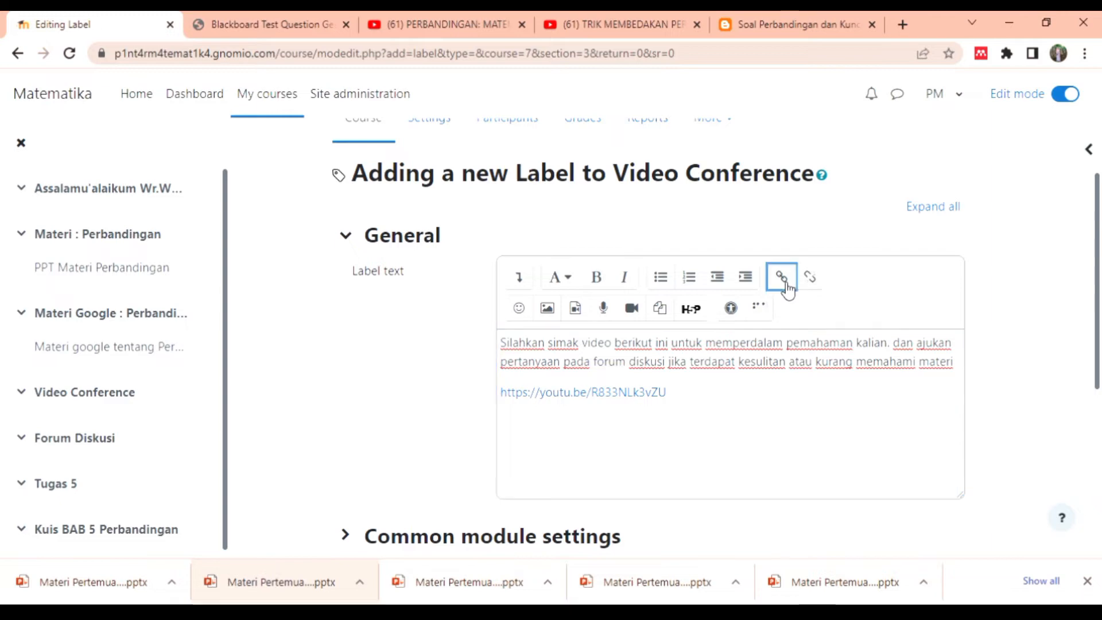
pyautogui.click(565, 22)
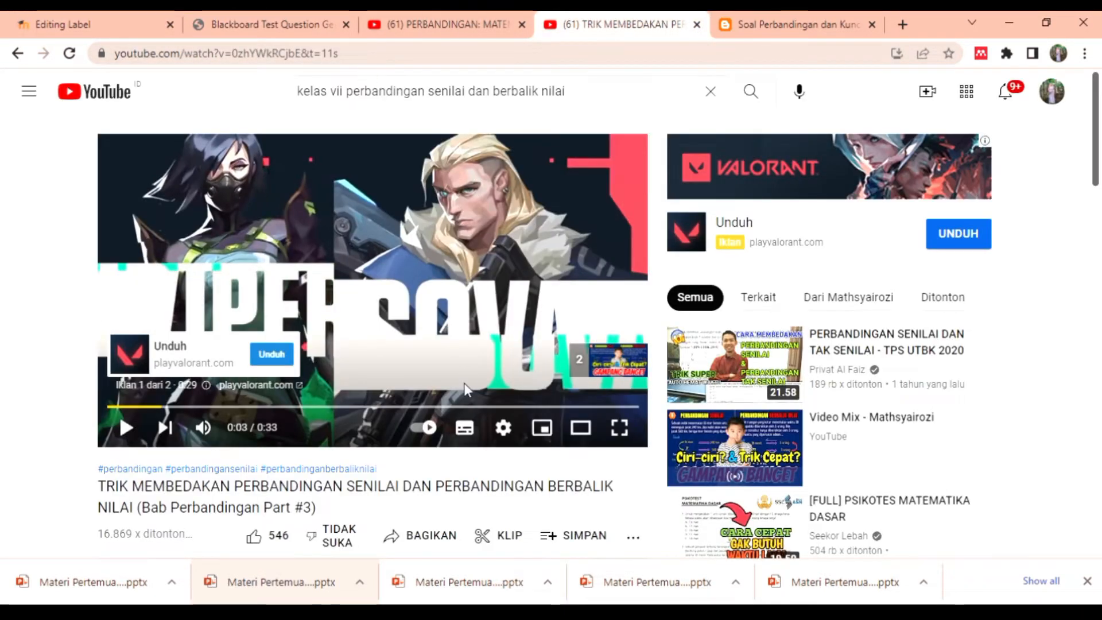
pyautogui.click(449, 546)
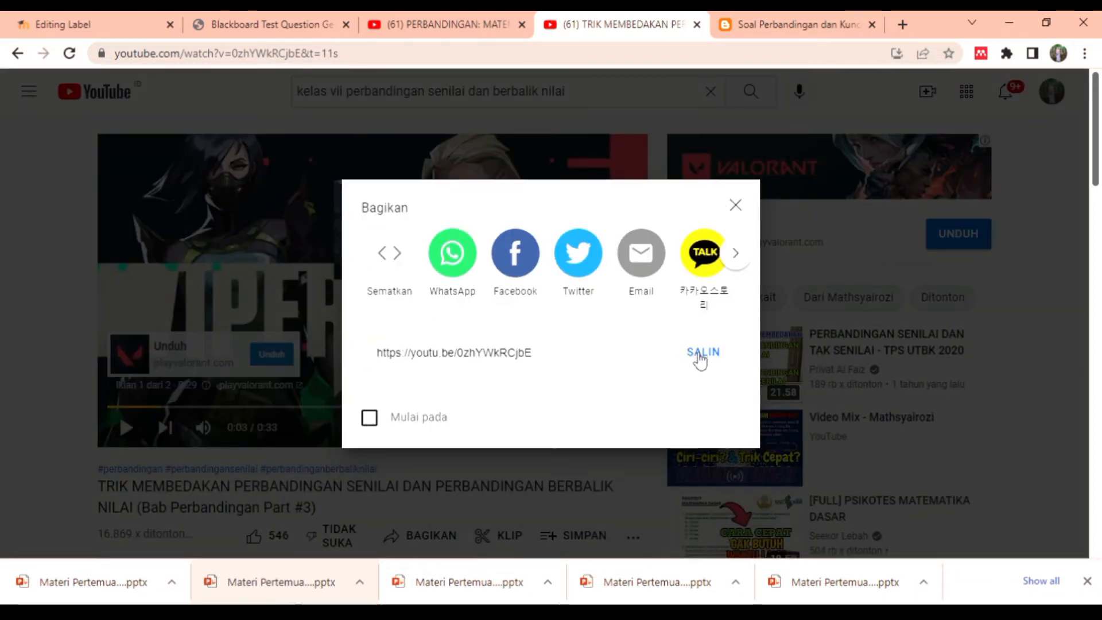
pyautogui.click(700, 353)
pyautogui.hotkey('ctrl', 'c')
pyautogui.click(64, 24)
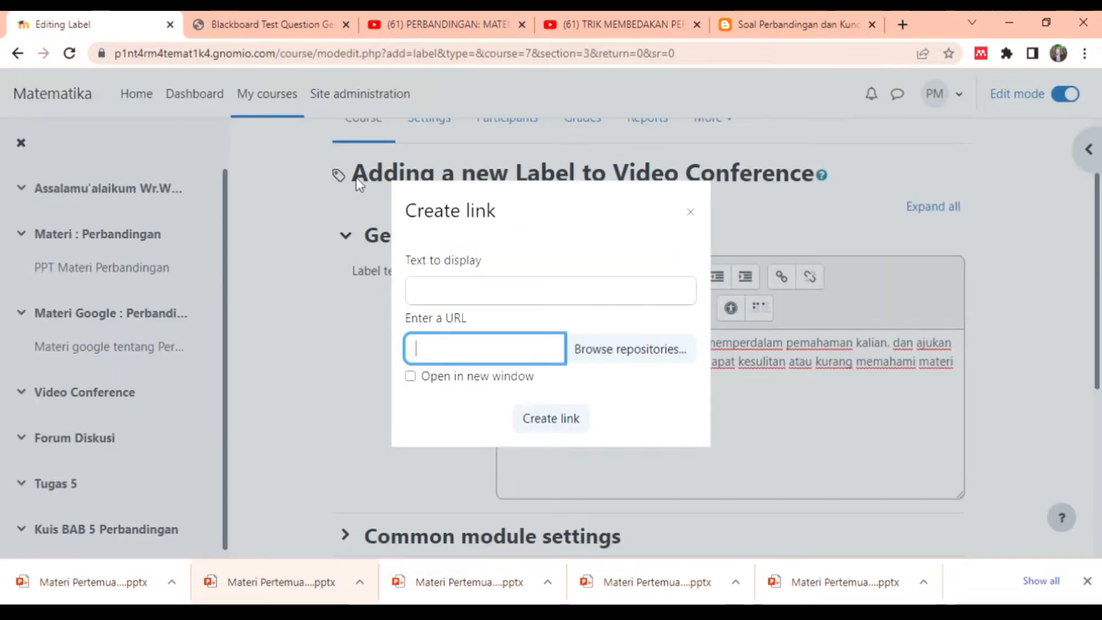
pyautogui.hotkey('ctrl', 'v')
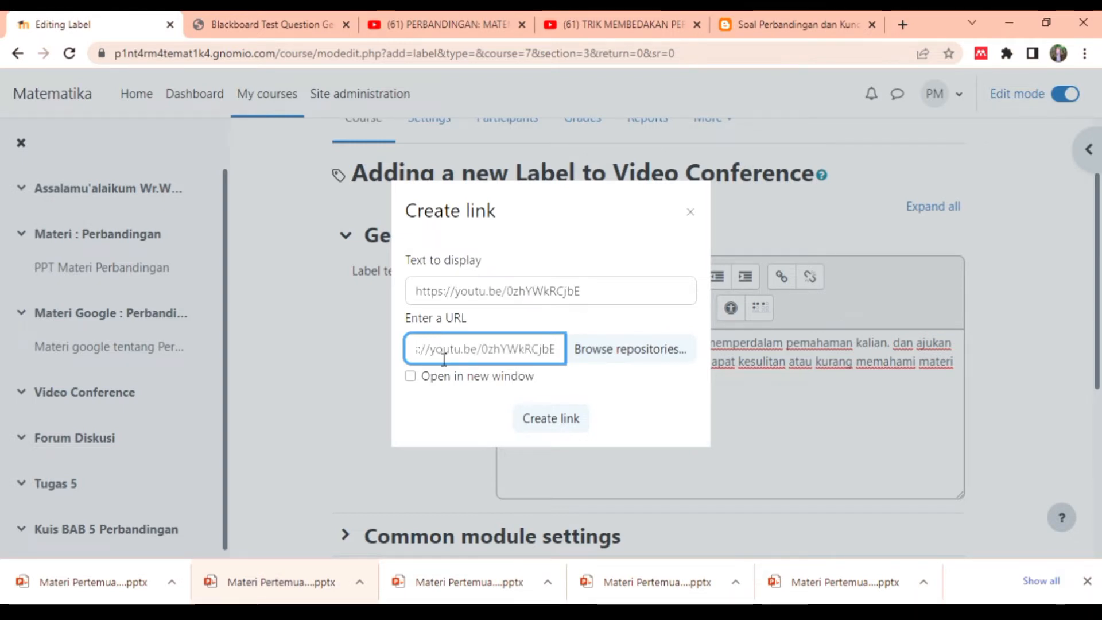
pyautogui.press('Return')
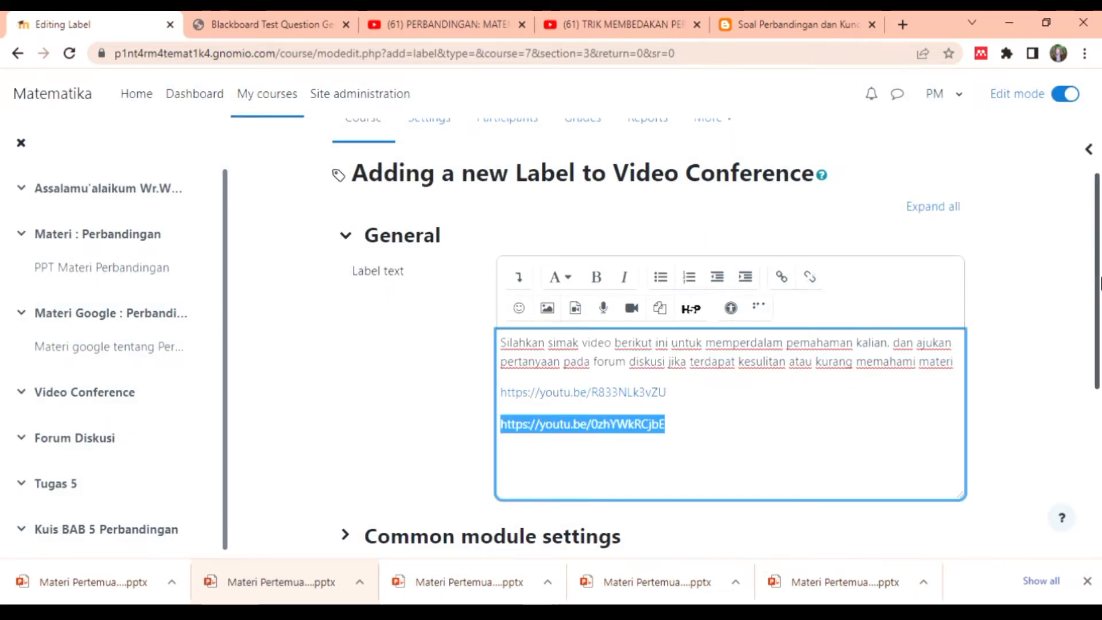
# Enable the label's expected completion date under activity completion and save it, returning to the course.
pyautogui.moveTo(1099, 282); pyautogui.dragTo(1099, 488)
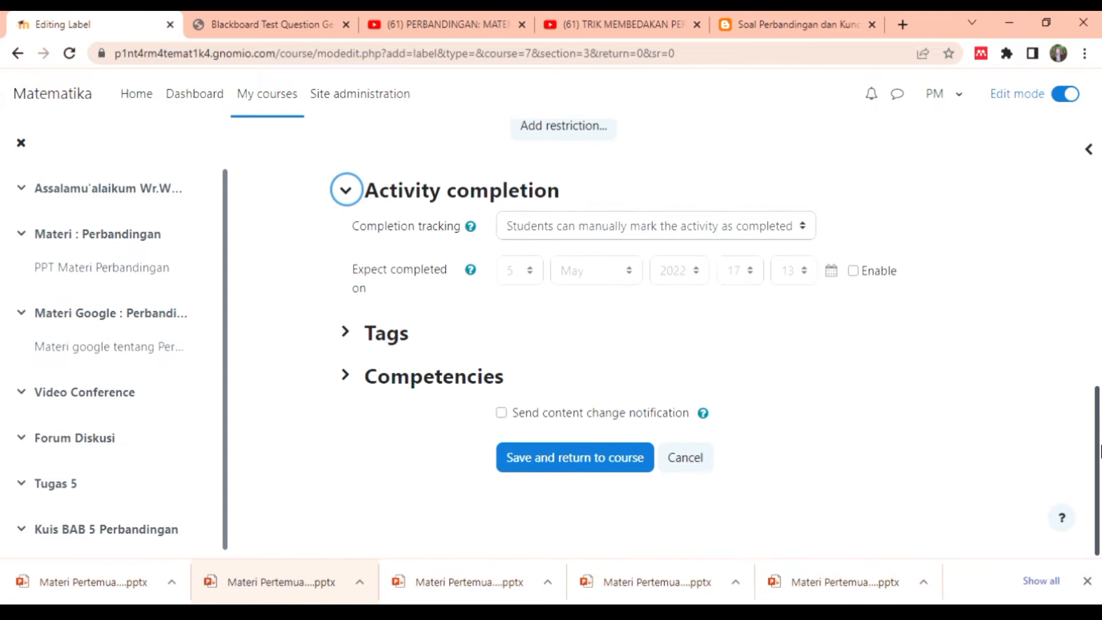
pyautogui.click(873, 274)
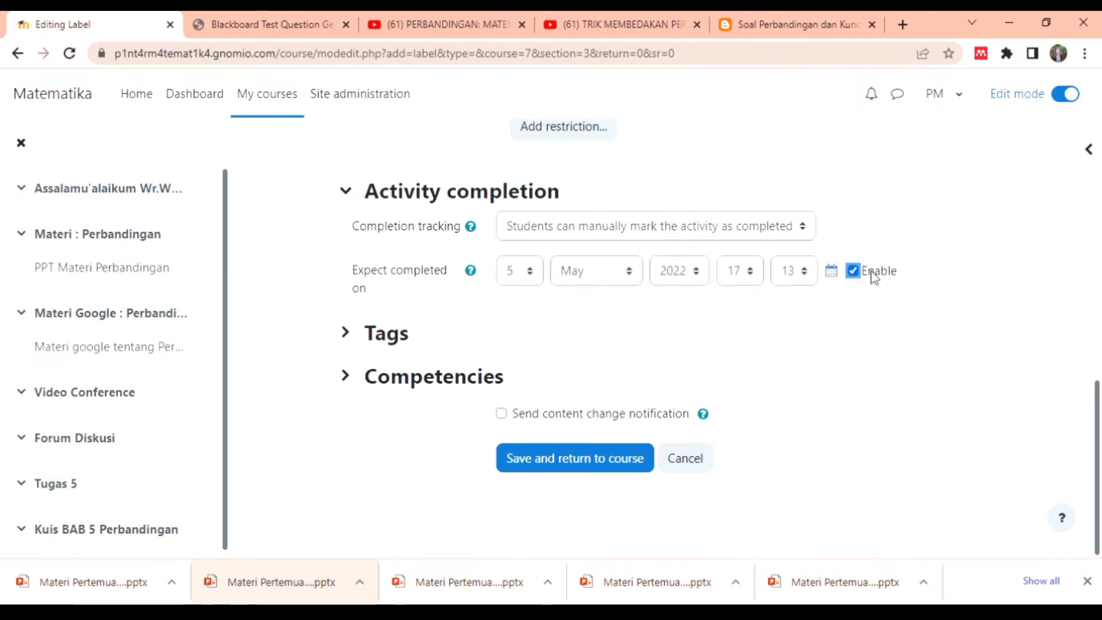
pyautogui.click(581, 458)
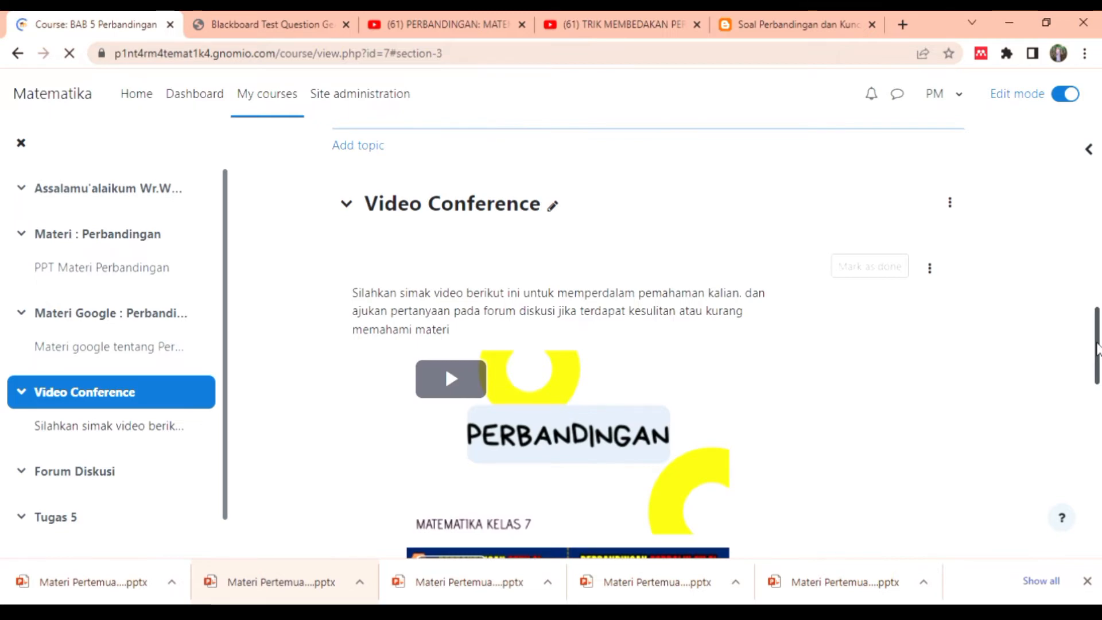
# Add a Forum activity to the Forum Diskusi section and name it "Forum Diskusi Materi Perbandingan".
pyautogui.moveTo(1096, 349); pyautogui.dragTo(1097, 450)
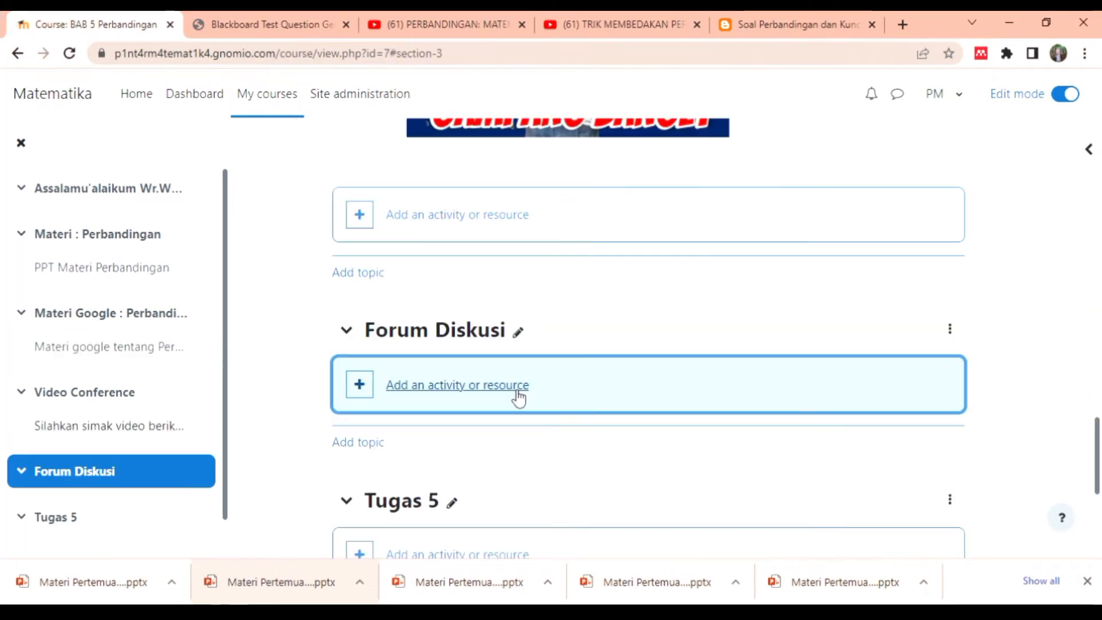
pyautogui.click(518, 396)
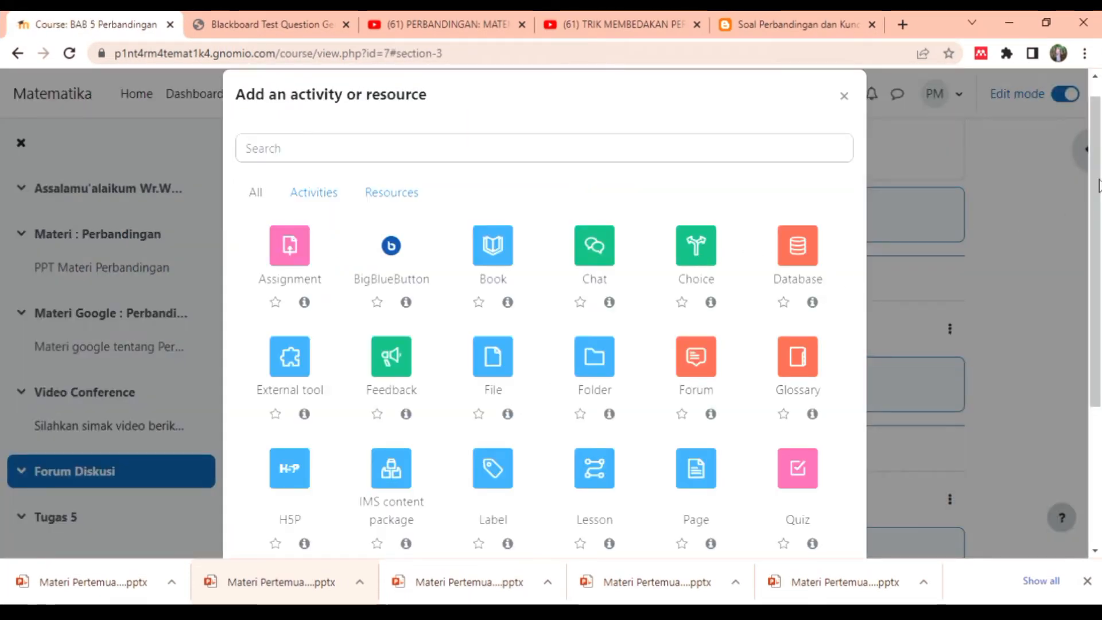
pyautogui.scroll(-2, 1099, 247)
pyautogui.scroll(-1, 1100, 247)
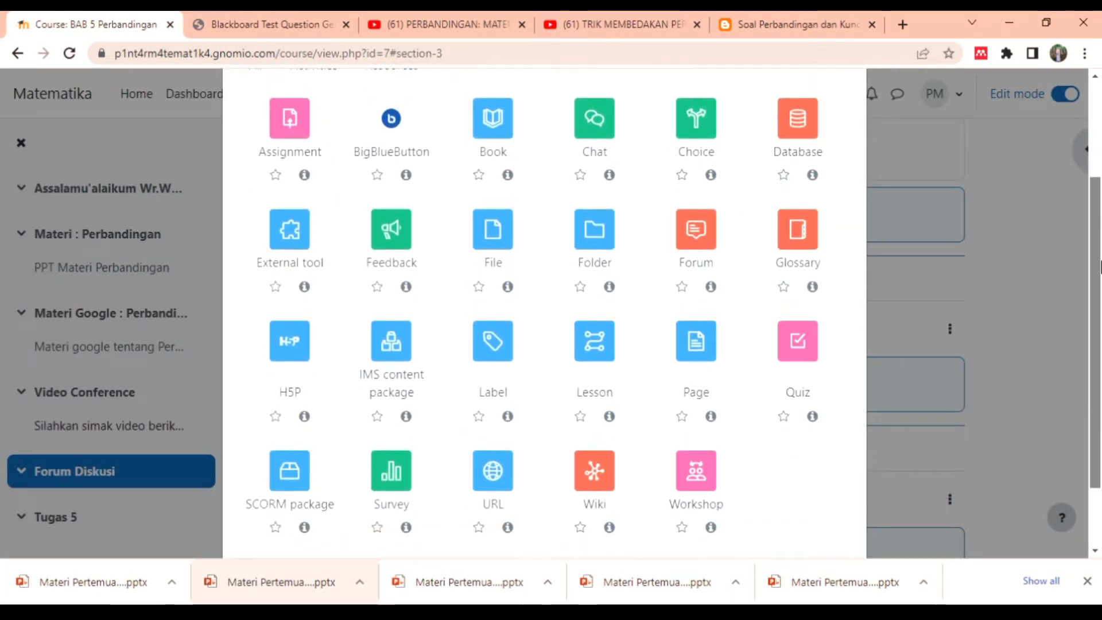
pyautogui.scroll(1, 1100, 259)
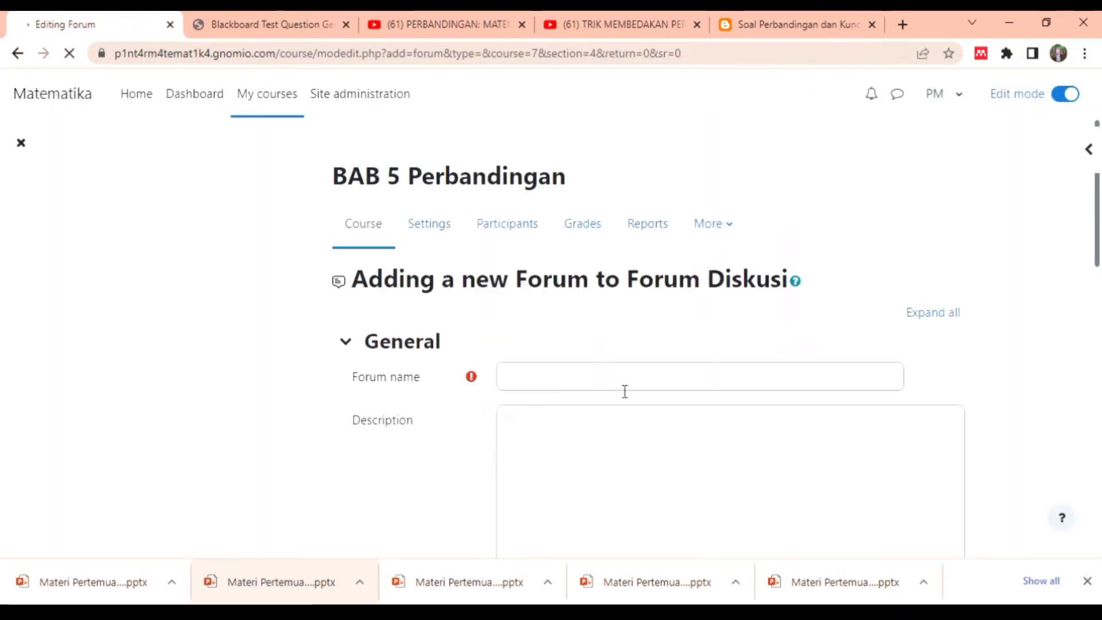
pyautogui.click(625, 390)
pyautogui.write('Foru')
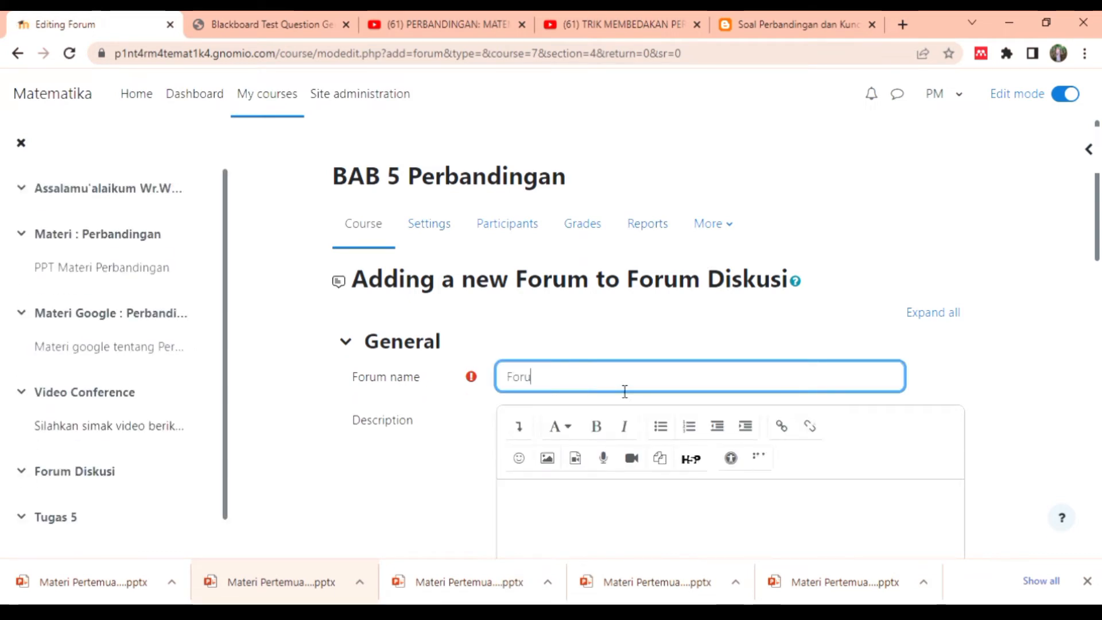
pyautogui.write('m Diskusi Materi')
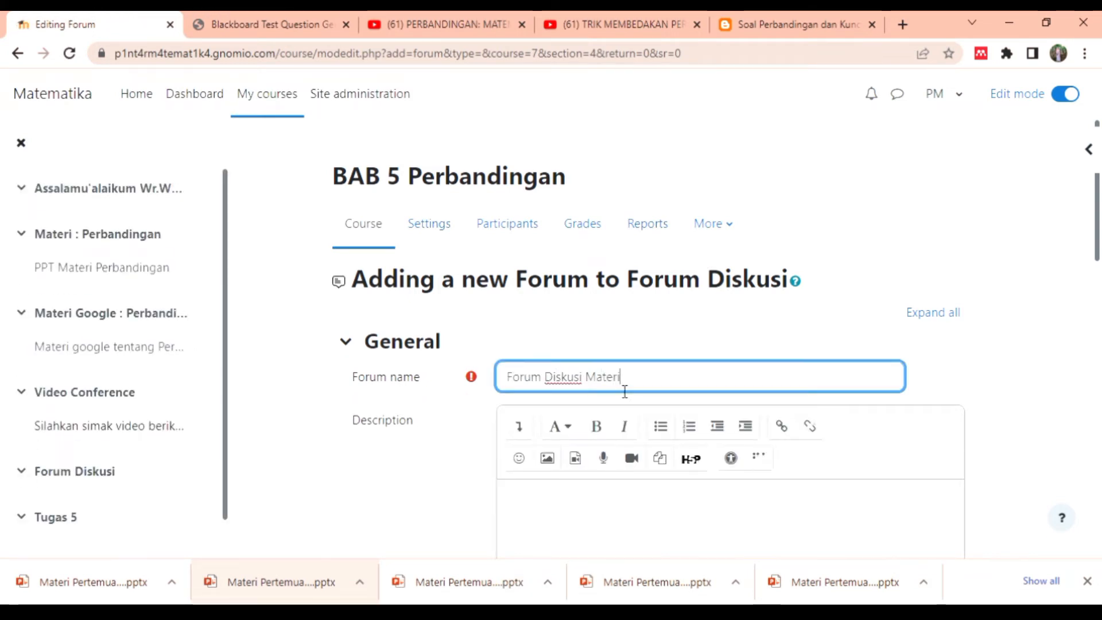
pyautogui.write(' Perbandingan')
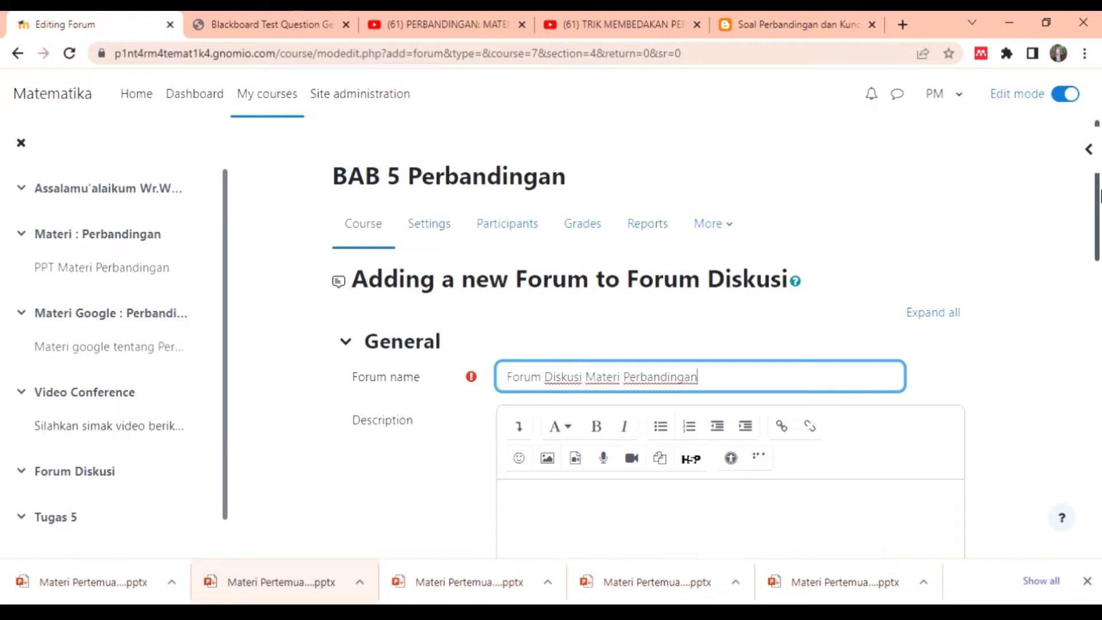
# Enter the forum description "Forum ini dimunculkan untuk mewadahi jika terdapat materi/konsep yang masih kurang dipahami. kalian dapat mengomentari, bertanya, dan menambah jawaban teman kalian.".
pyautogui.scroll(-4, 686, 301)
pyautogui.click(686, 301)
pyautogui.write('Forum')
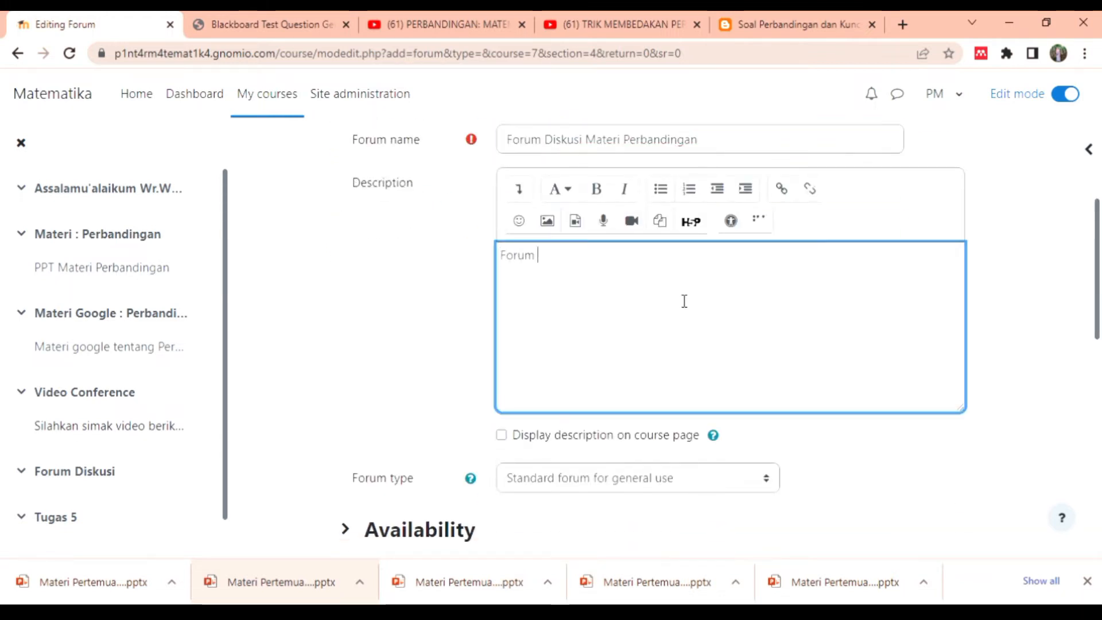
pyautogui.write(' ini dimunculkan untuk mewada')
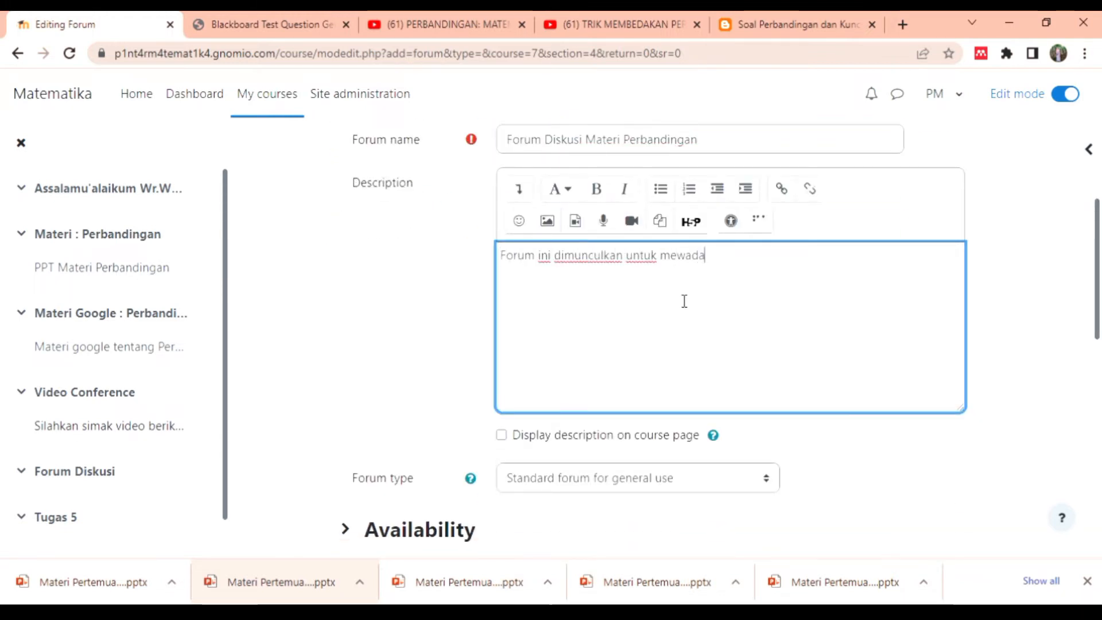
pyautogui.write('hi jika terdapat')
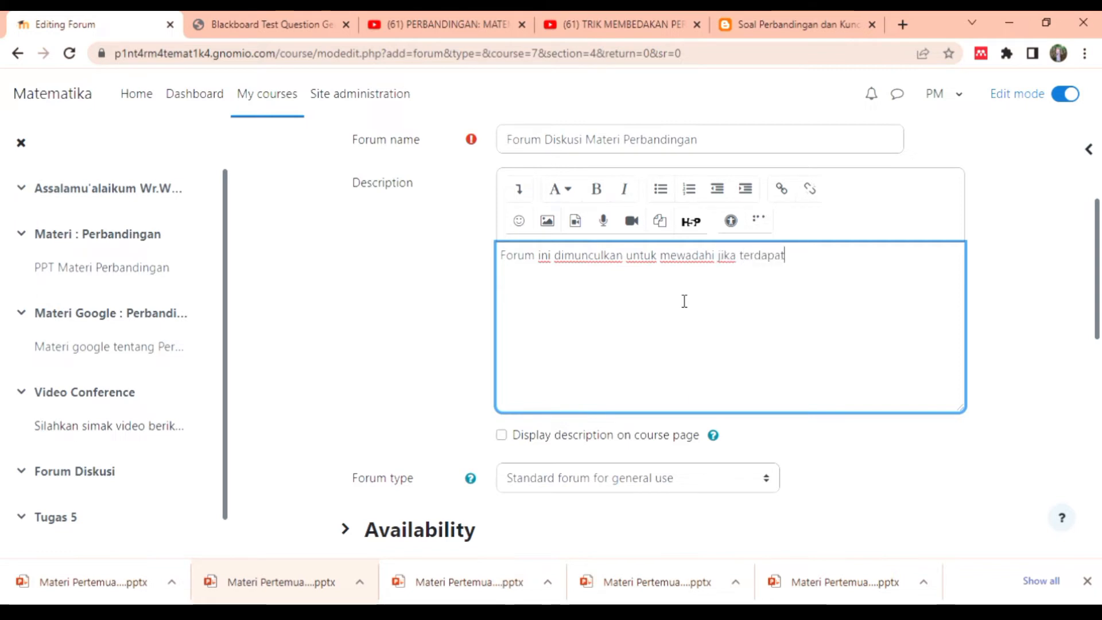
pyautogui.write(' materi/konsep yang m')
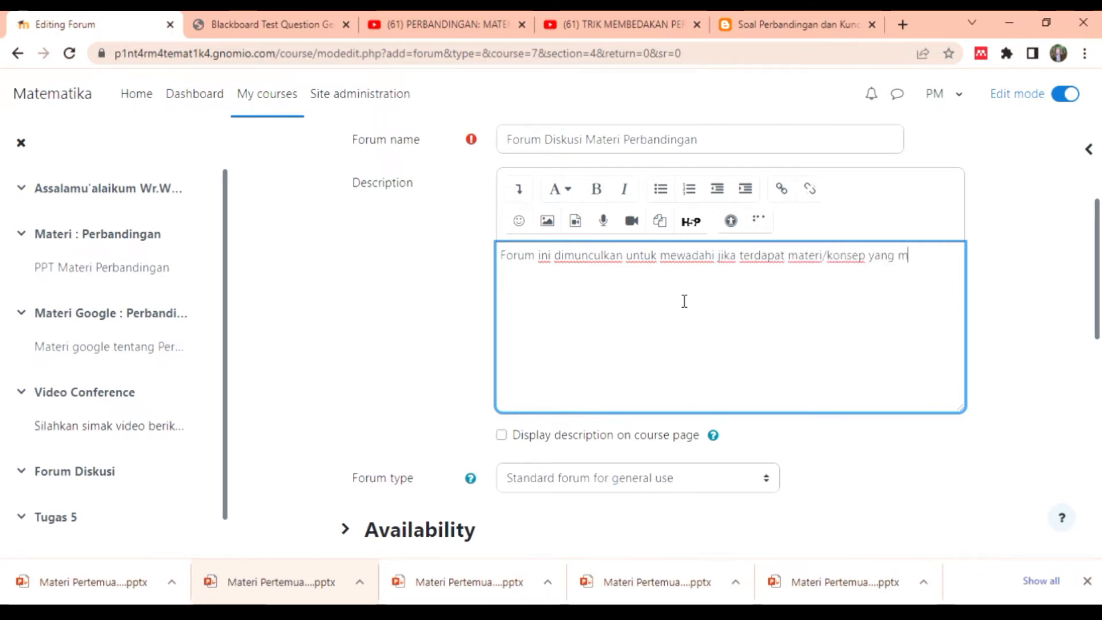
pyautogui.write('asih kurang dipahami')
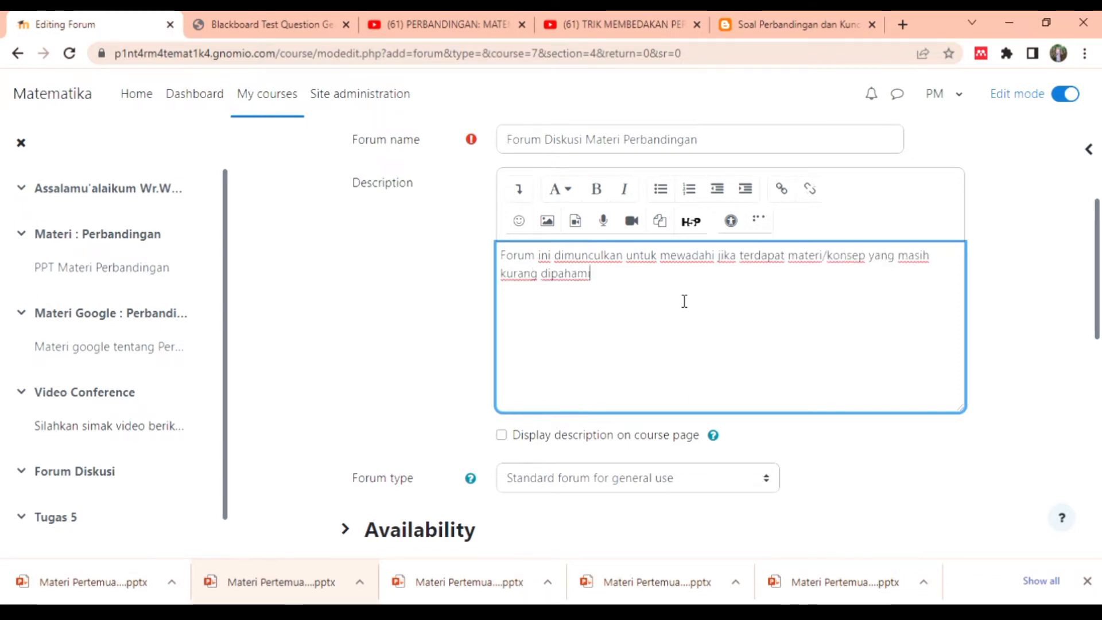
pyautogui.write('. kalian dapat mengo')
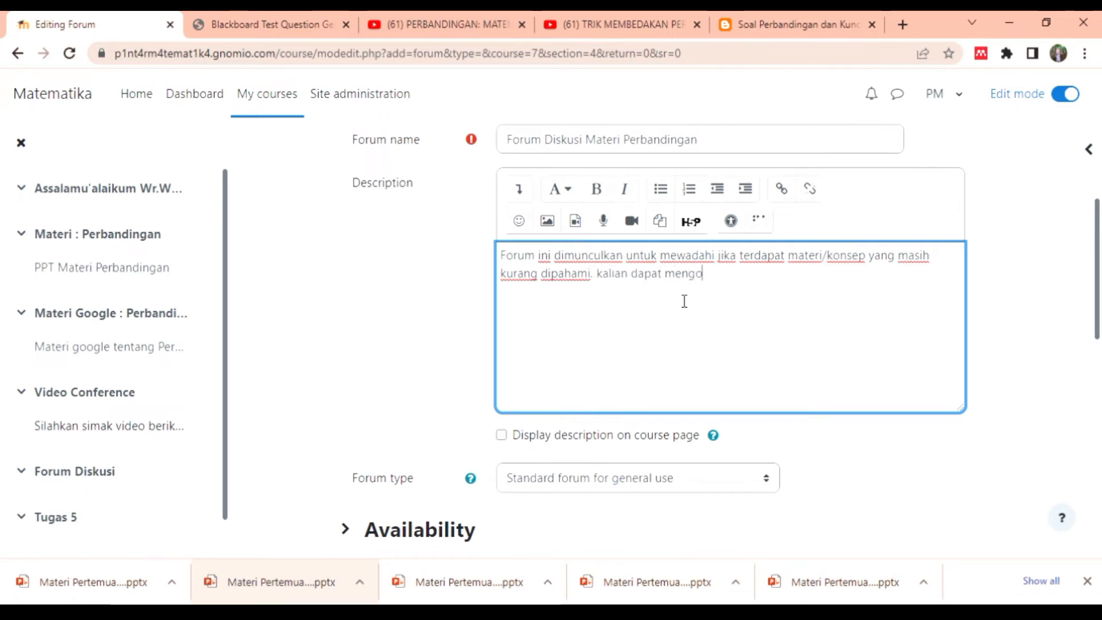
pyautogui.write('mentari, be')
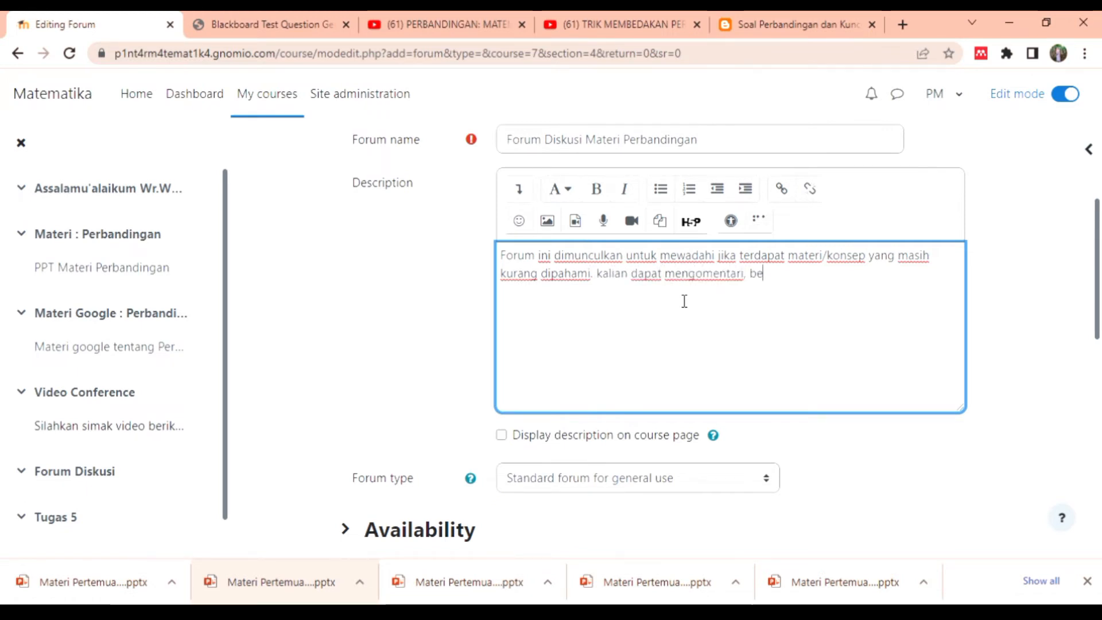
pyautogui.write('rtanya, dan menambah jawaban')
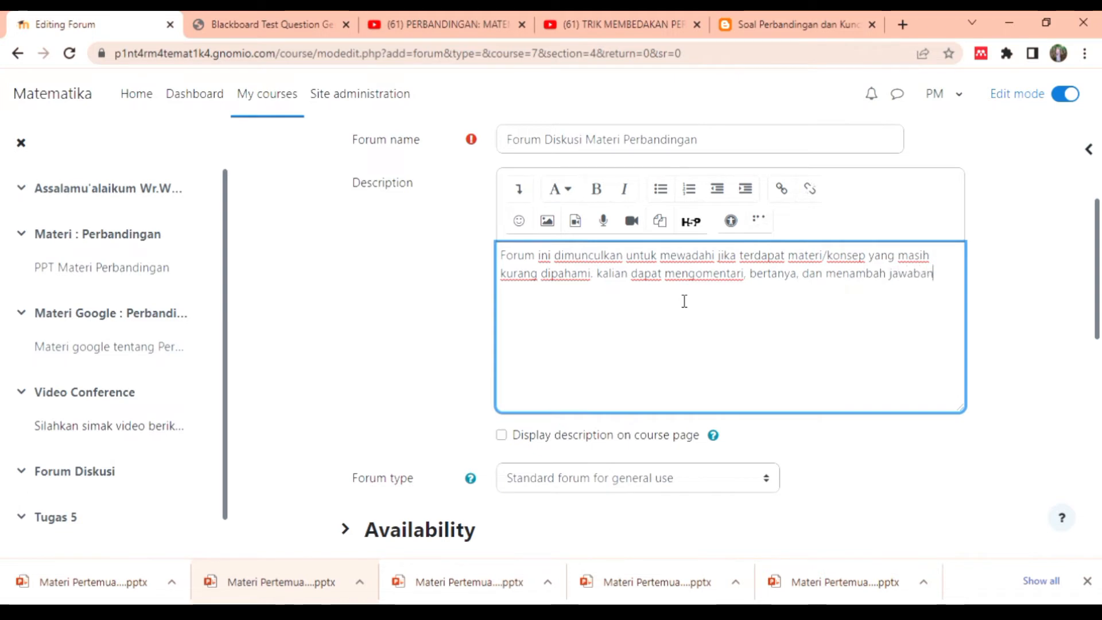
pyautogui.write(' teman kalian')
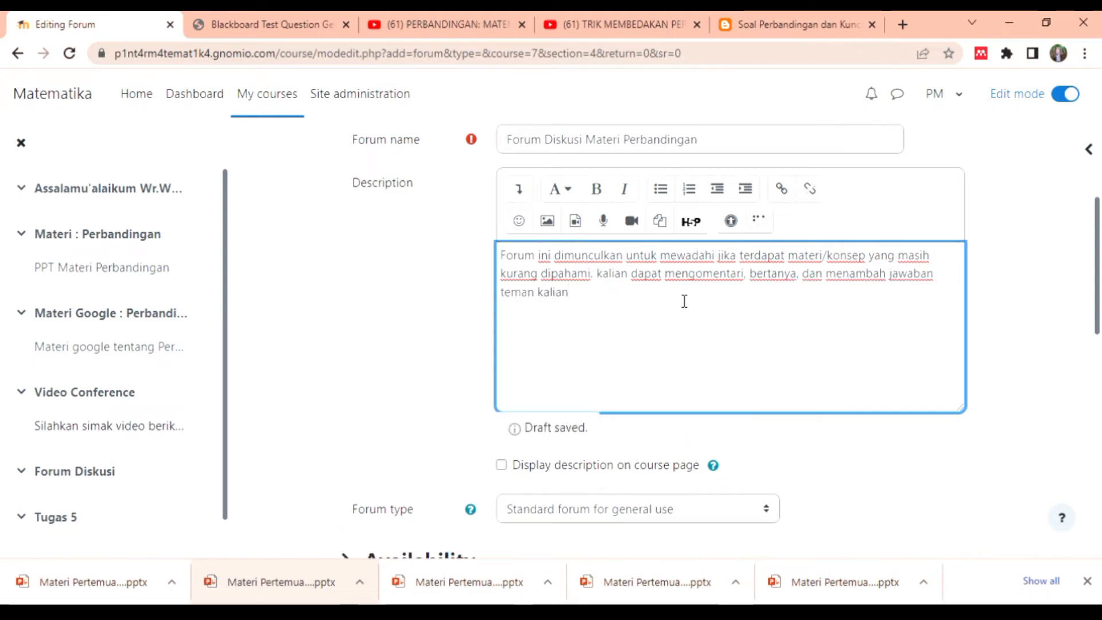
pyautogui.write('.')
# Add a second description paragraph: "Jangan takut salah dalam bertanya dan berpendapat. karena lebih baik berani bertanya/berpendapat daripada diam tapi tidak mengerti".
pyautogui.press('Return')
pyautogui.write('Jangan takut salah dalam bertanya dan berpendapat')
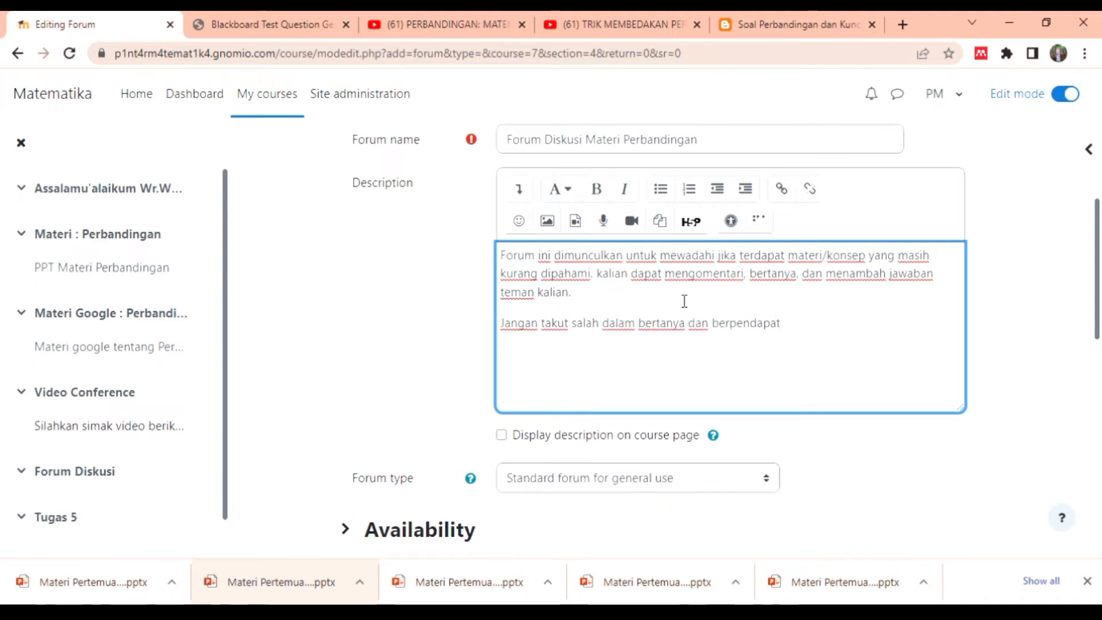
pyautogui.write('. karena lebih')
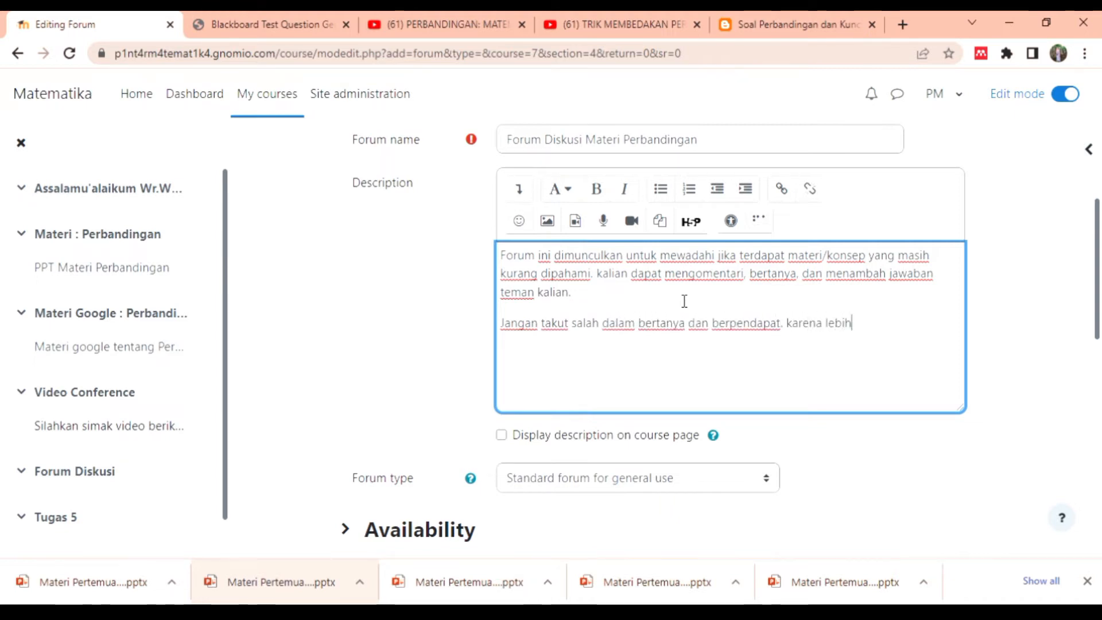
pyautogui.write(' baik berani berta')
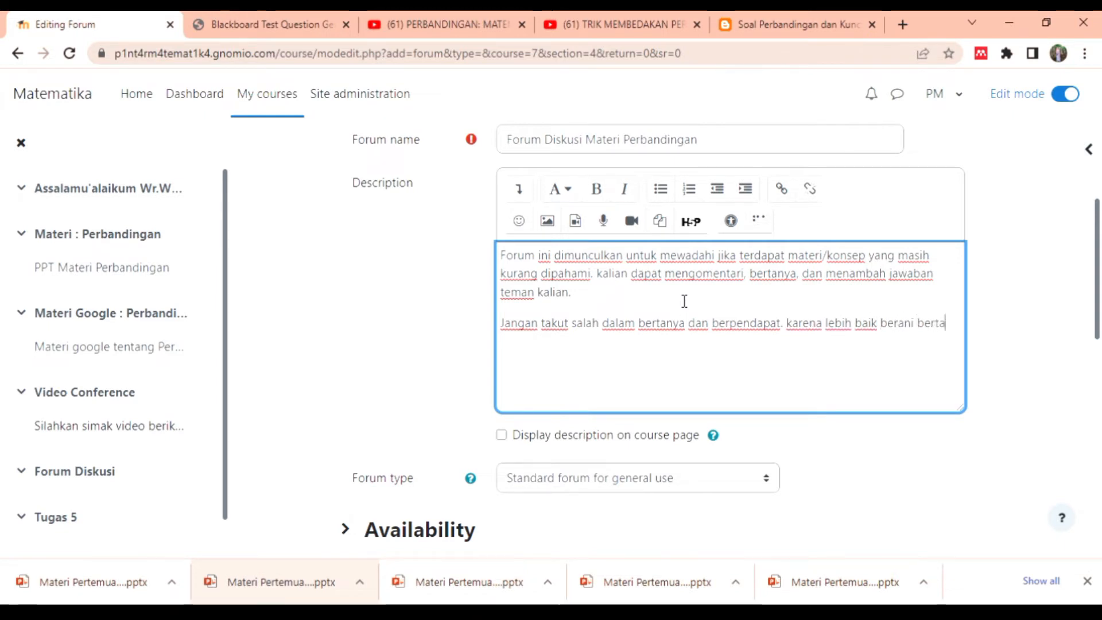
pyautogui.write('nya/berpendapat dar')
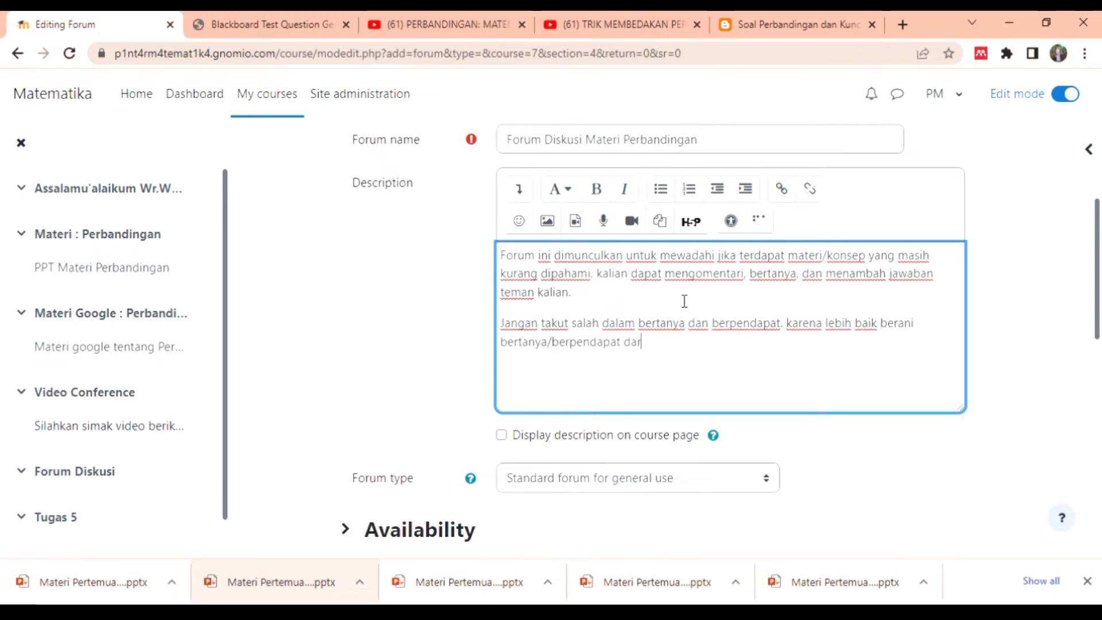
pyautogui.write('ipada diam tapi tida')
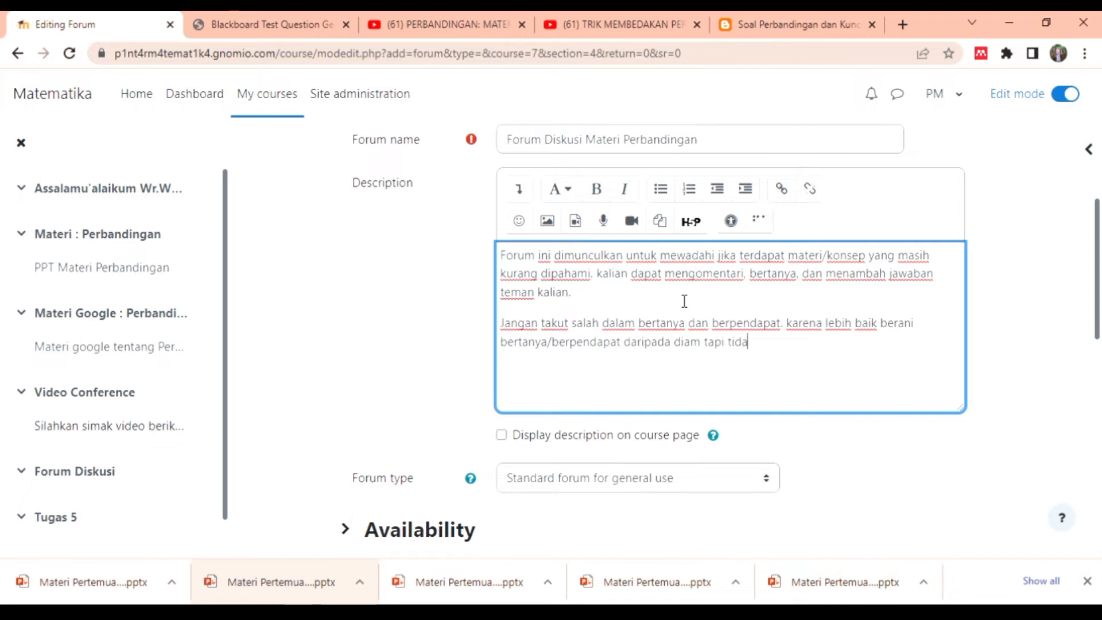
pyautogui.write('k mengerti')
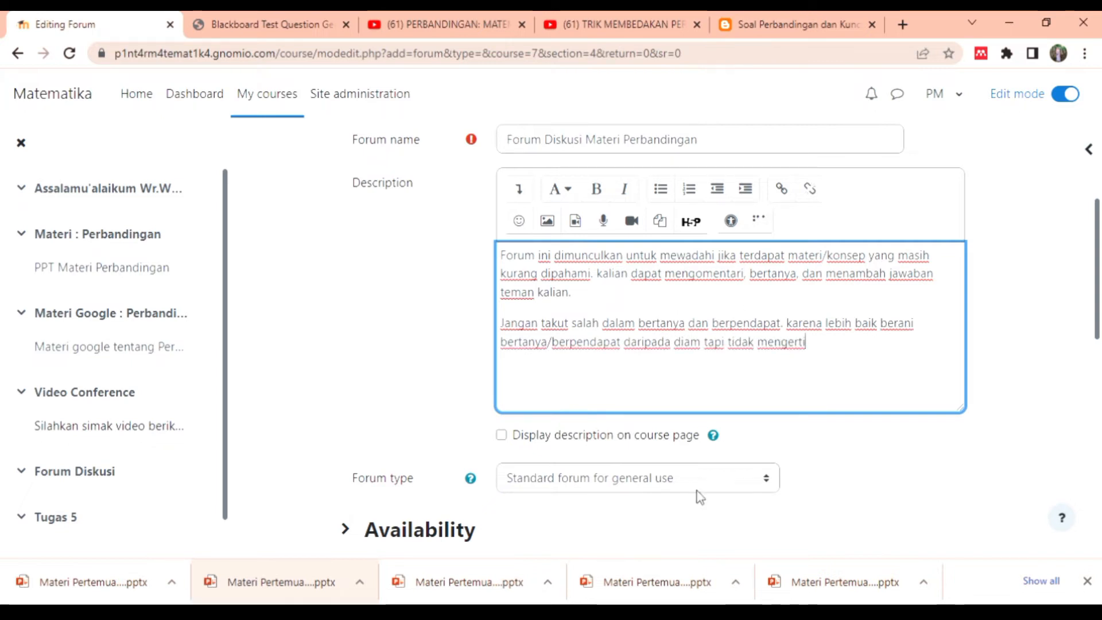
# Display the forum's description on the course page and set the forum type to Q and A forum.
pyautogui.click(614, 438)
pyautogui.click(619, 478)
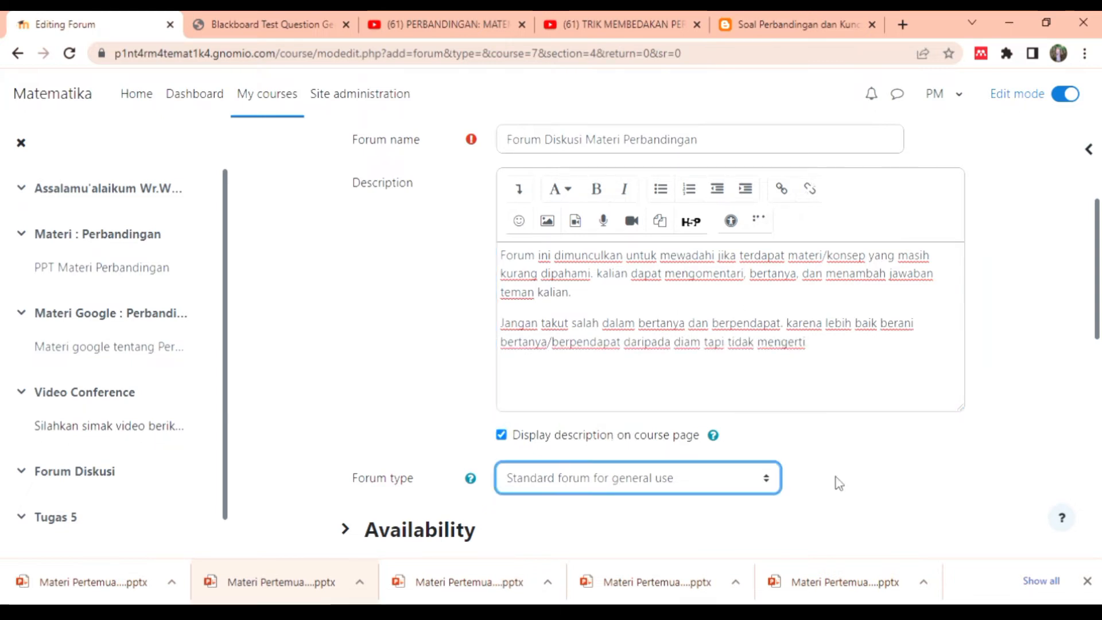
pyautogui.click(675, 537)
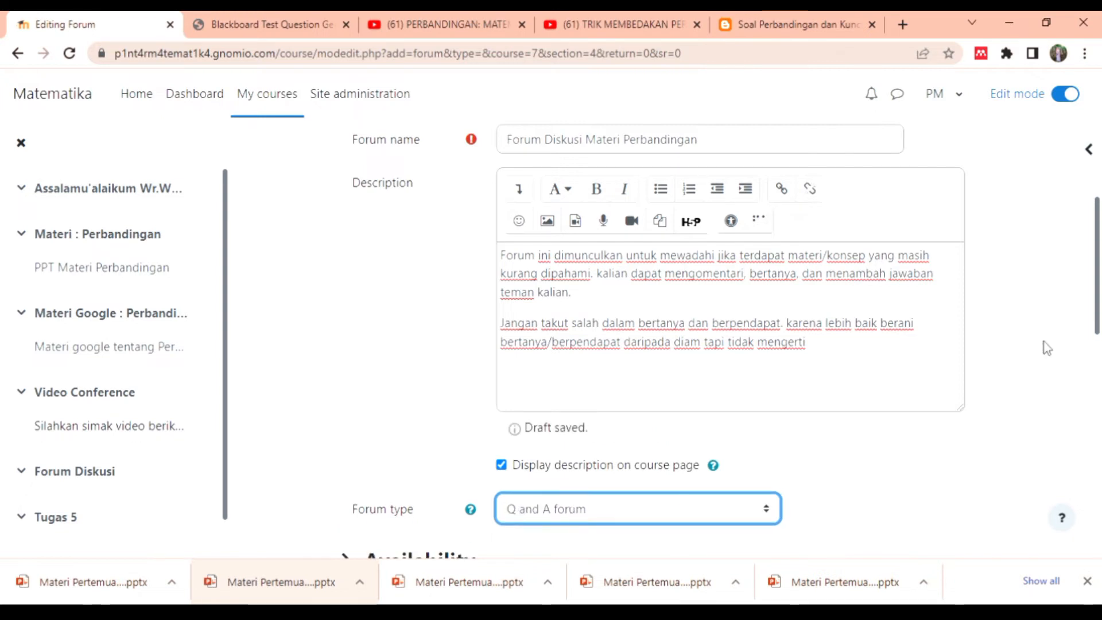
# Enable the forum's due date and cut-off date under availability, setting the cut-off date to 23 June 2022.
pyautogui.moveTo(1097, 310); pyautogui.dragTo(1097, 429)
pyautogui.click(441, 181)
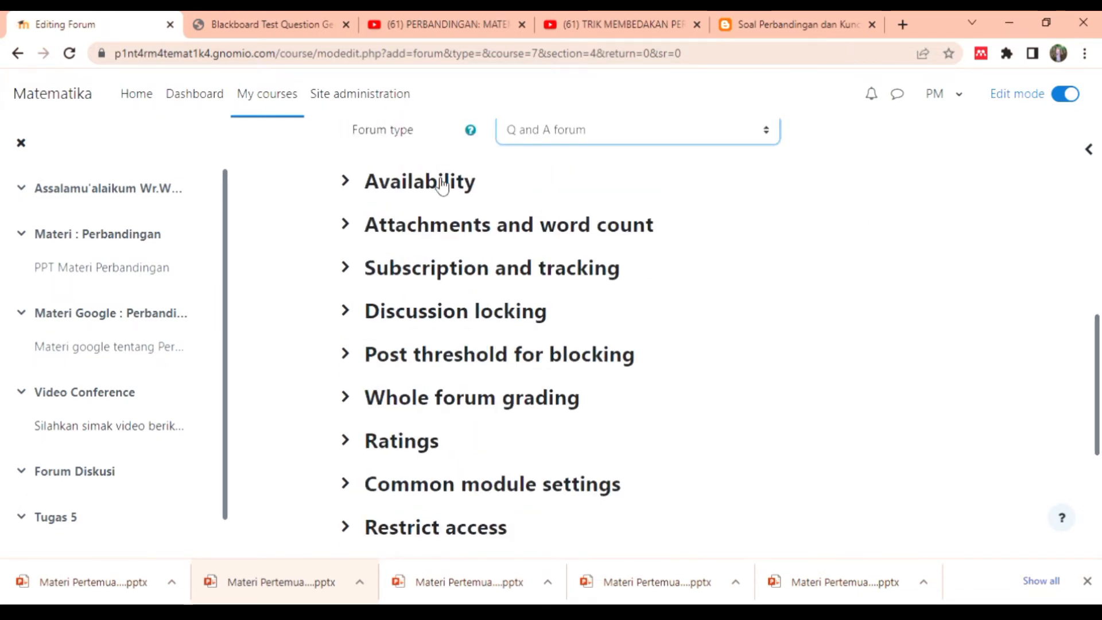
pyautogui.click(853, 218)
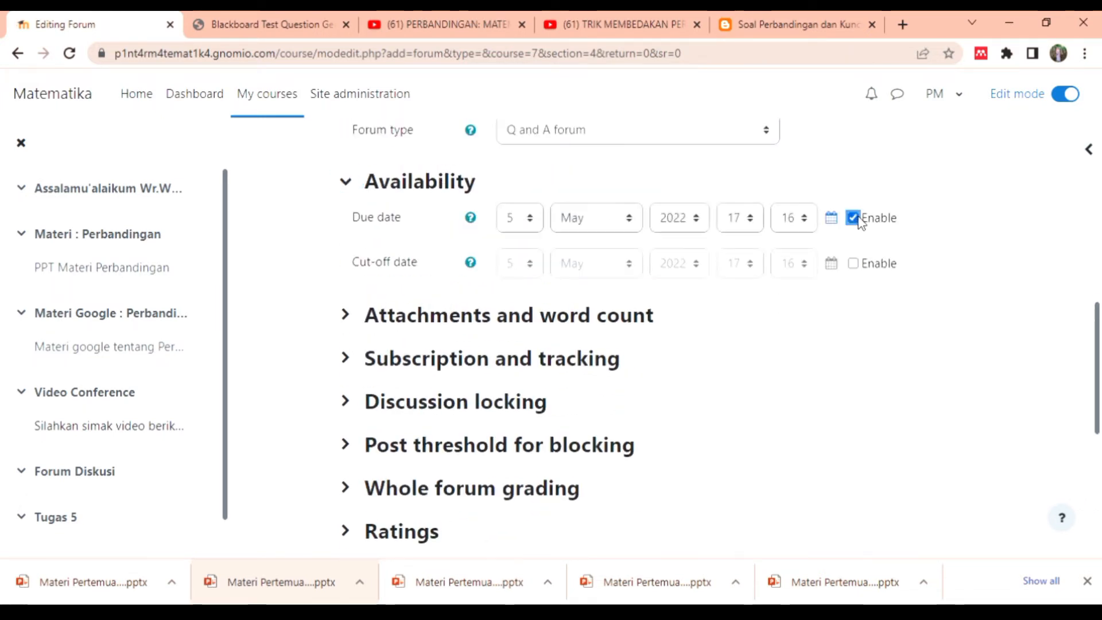
pyautogui.click(854, 264)
pyautogui.click(523, 263)
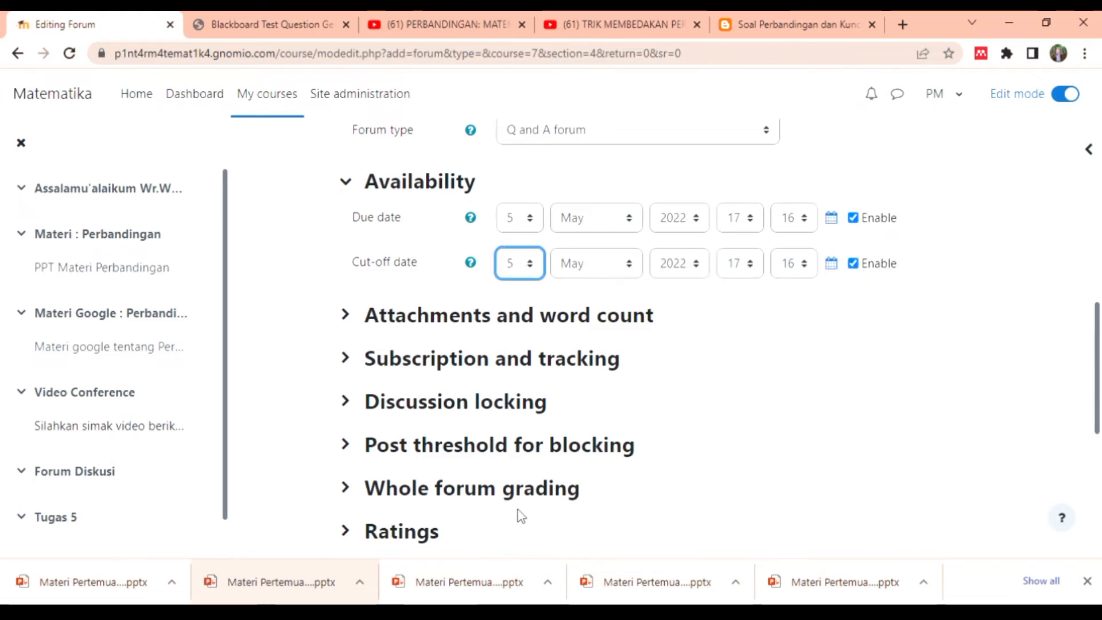
pyautogui.click(603, 269)
pyautogui.click(591, 376)
# Review the attachment and subscription settings and save the forum, returning to the course.
pyautogui.scroll(-2, 1100, 374)
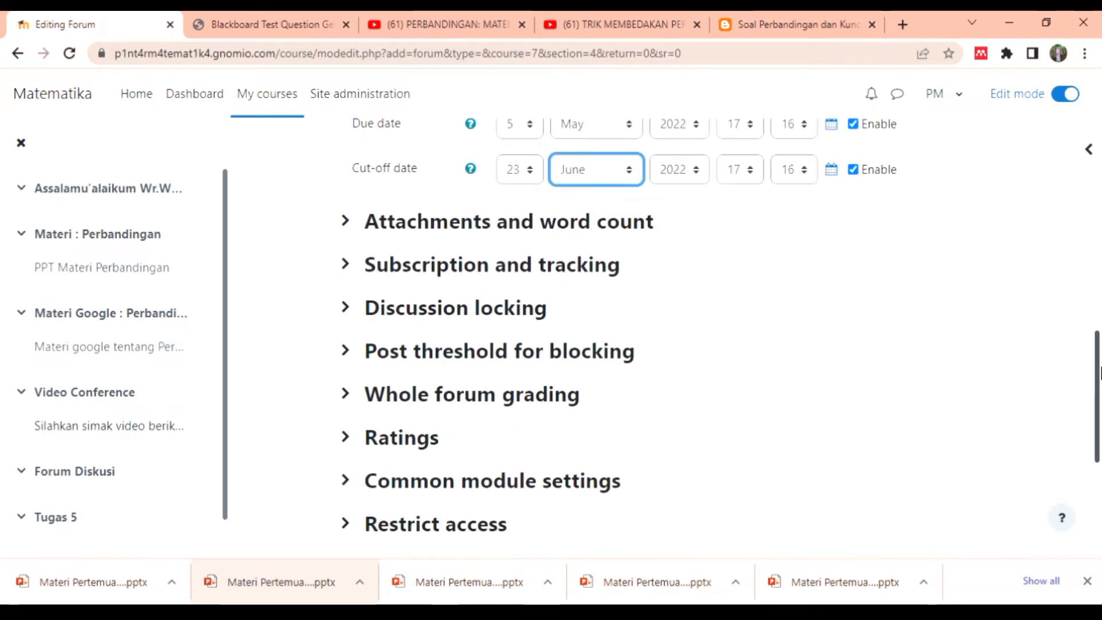
pyautogui.click(619, 224)
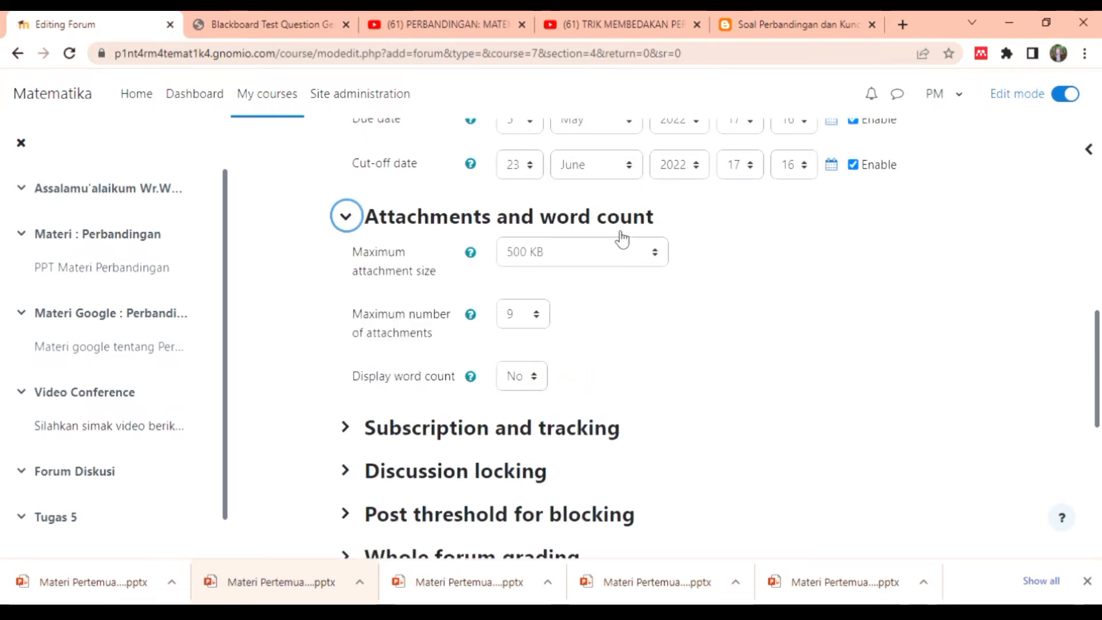
pyautogui.click(550, 434)
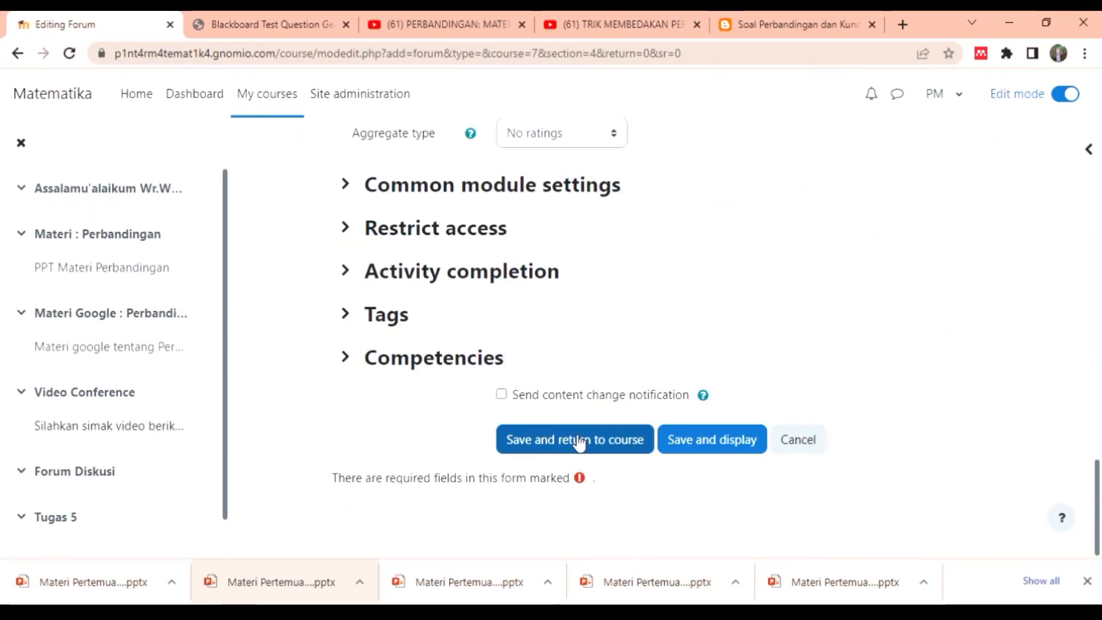
pyautogui.click(578, 441)
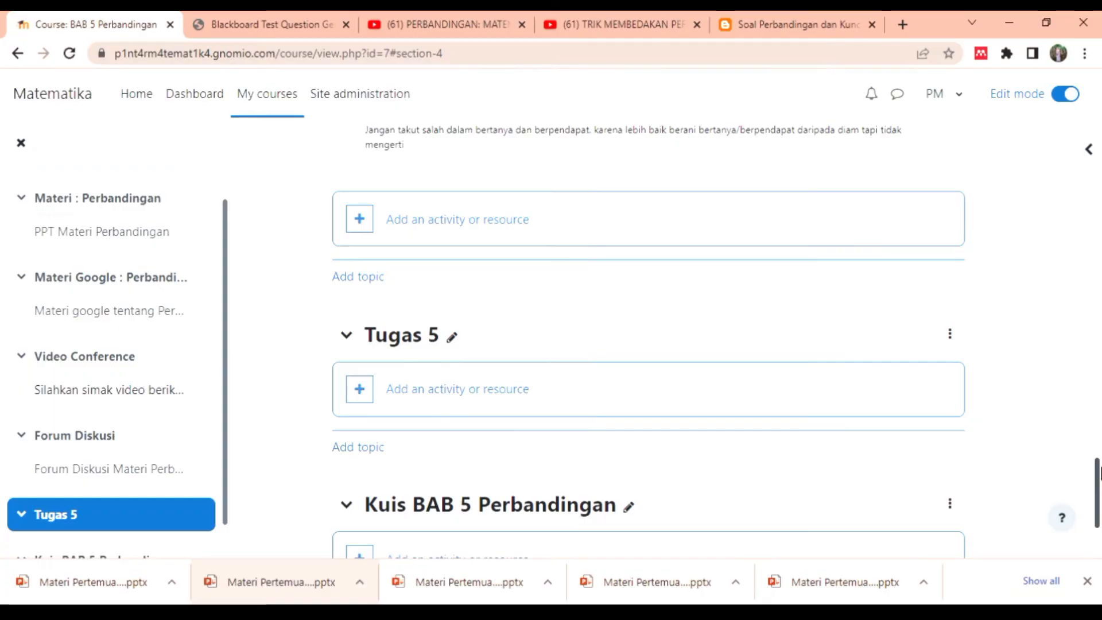
# Add a File resource to the Tugas 5 section and name it "Latihan soal perbandingan".
pyautogui.click(842, 394)
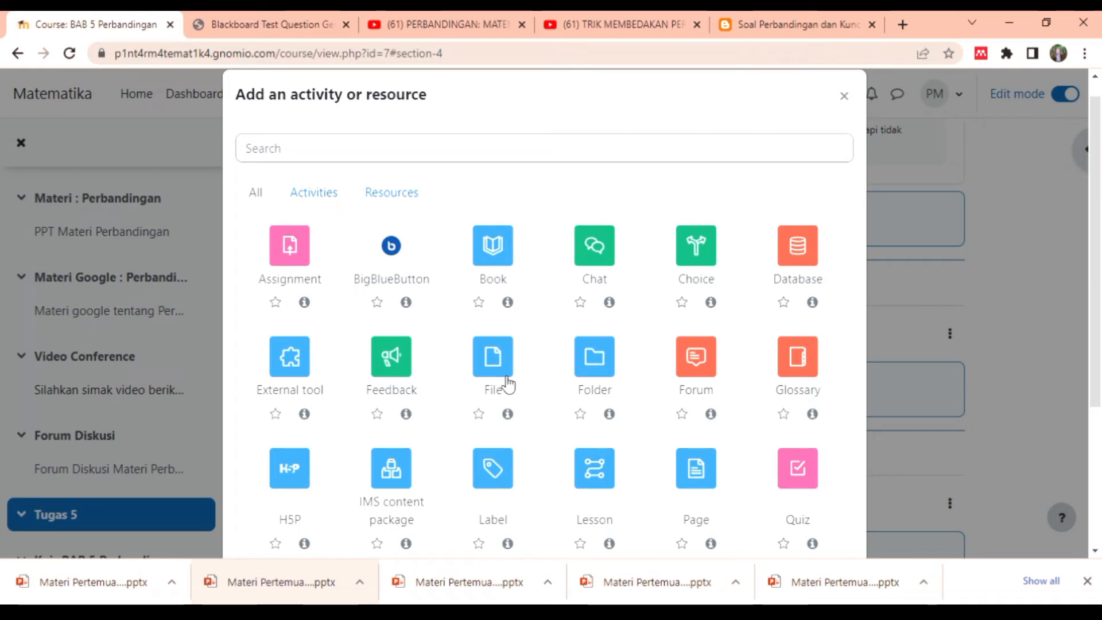
pyautogui.click(506, 382)
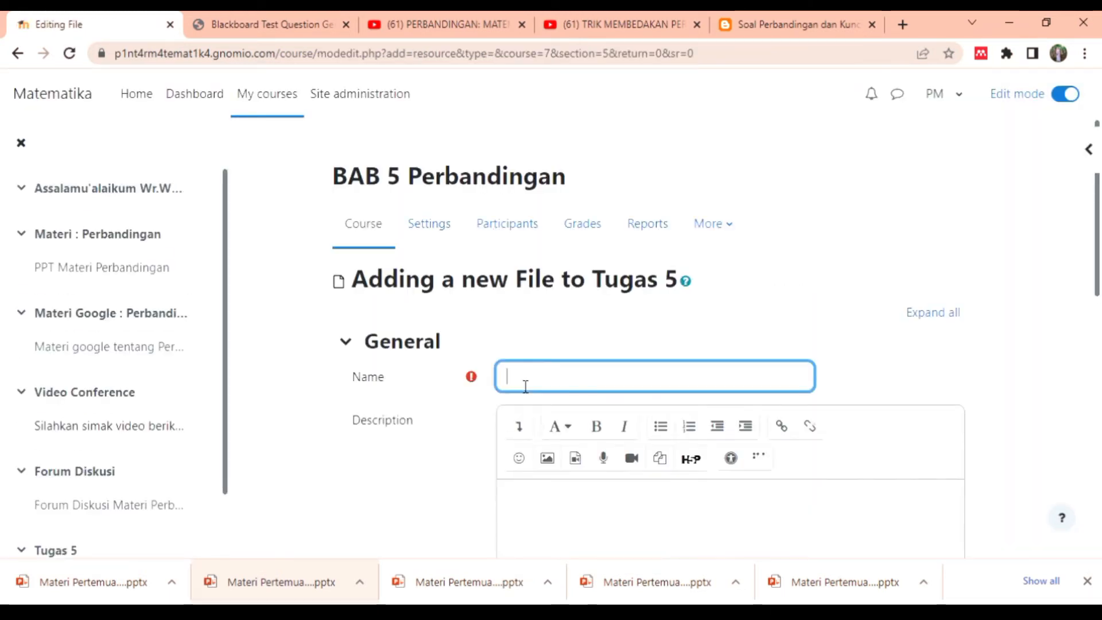
pyautogui.click(525, 383)
pyautogui.write('Latihan soa')
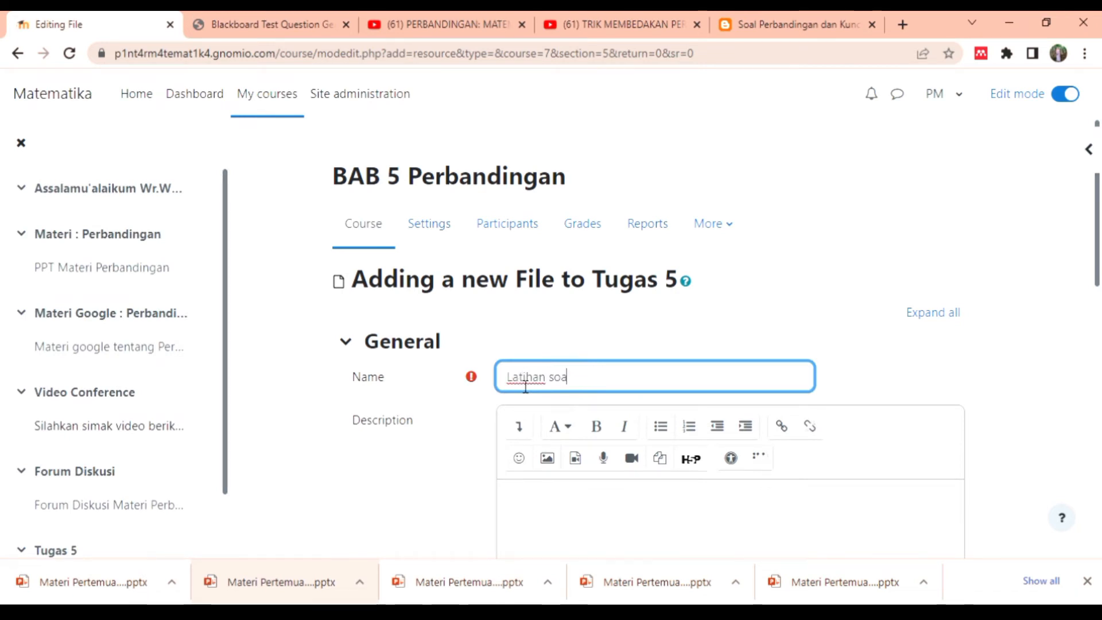
pyautogui.write('l pe')
pyautogui.write('rbandingan')
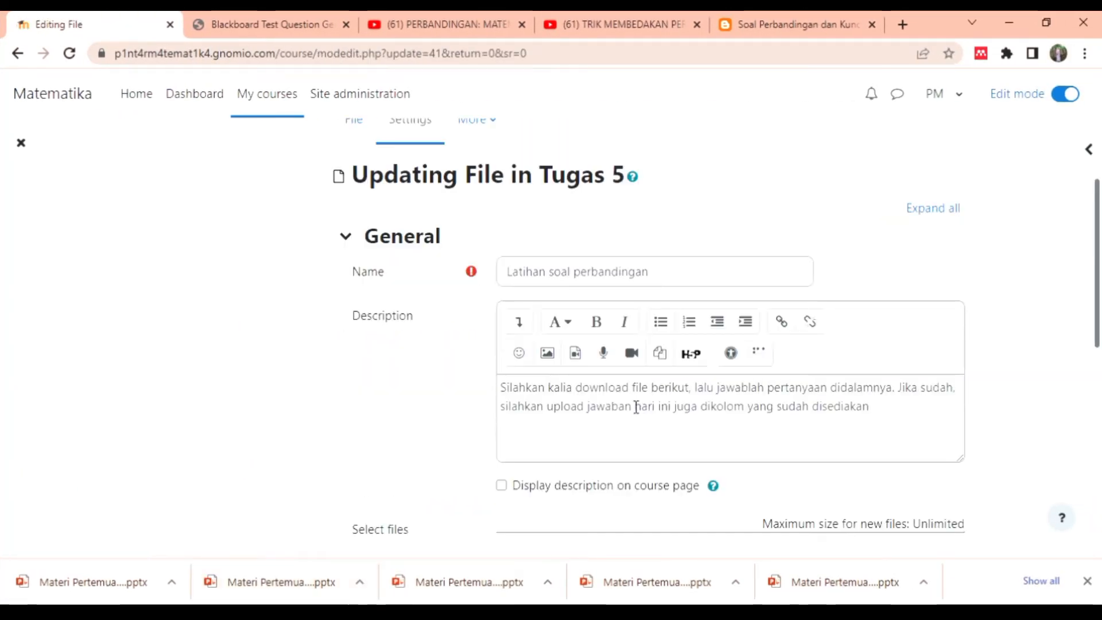
# Correct "kalia" to "kalian" in the file's description, display the description on the course page, and save, returning to the course.
pyautogui.click(578, 393)
pyautogui.write('n')
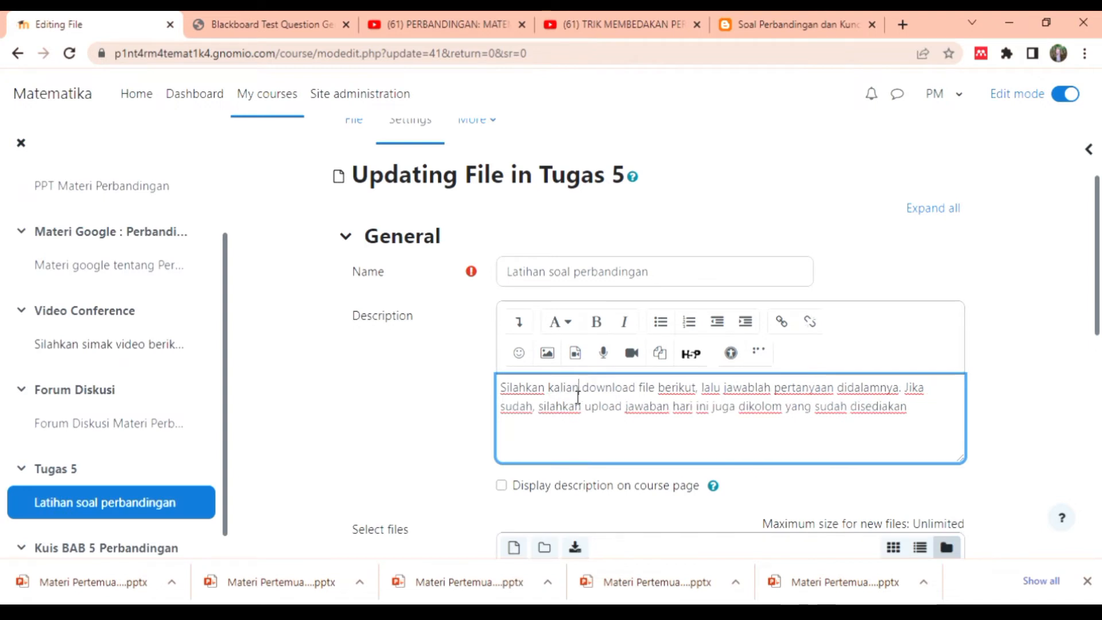
pyautogui.click(555, 489)
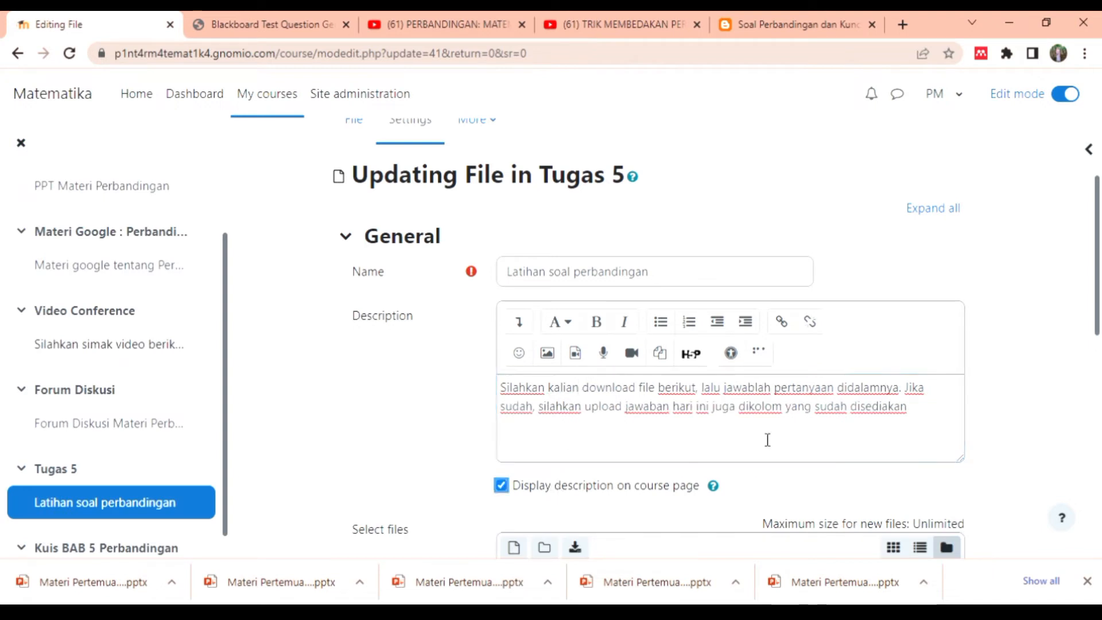
pyautogui.moveTo(1098, 308); pyautogui.dragTo(1094, 545)
pyautogui.click(632, 444)
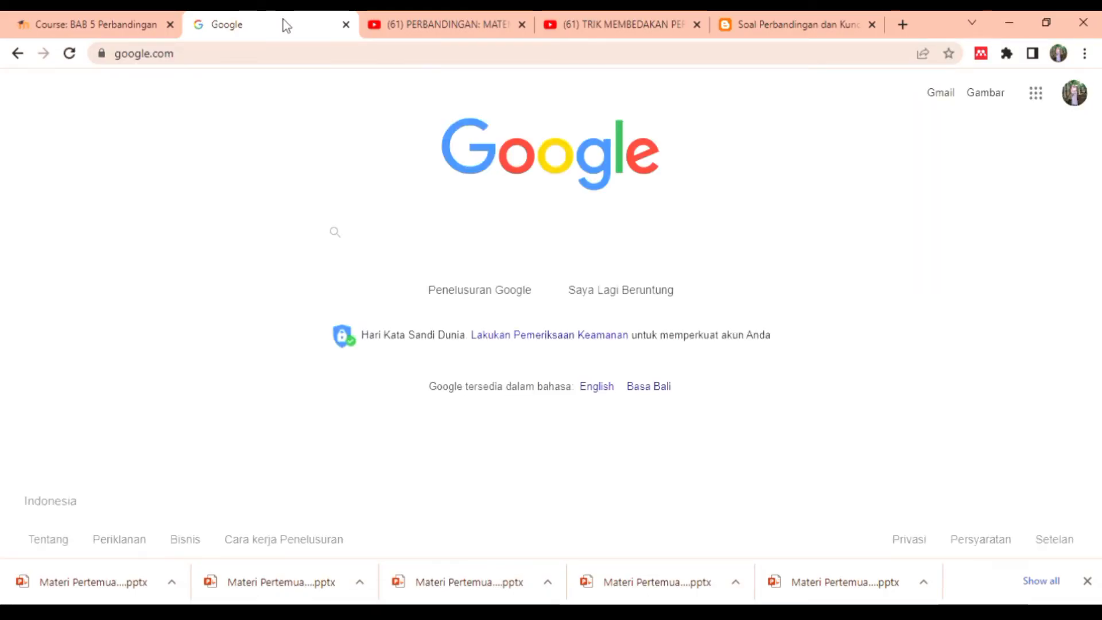
# Search Google for "oklahoma christian university blackboard test generator" and open the Blackboard Test Question Generator page.
pyautogui.write('Okl')
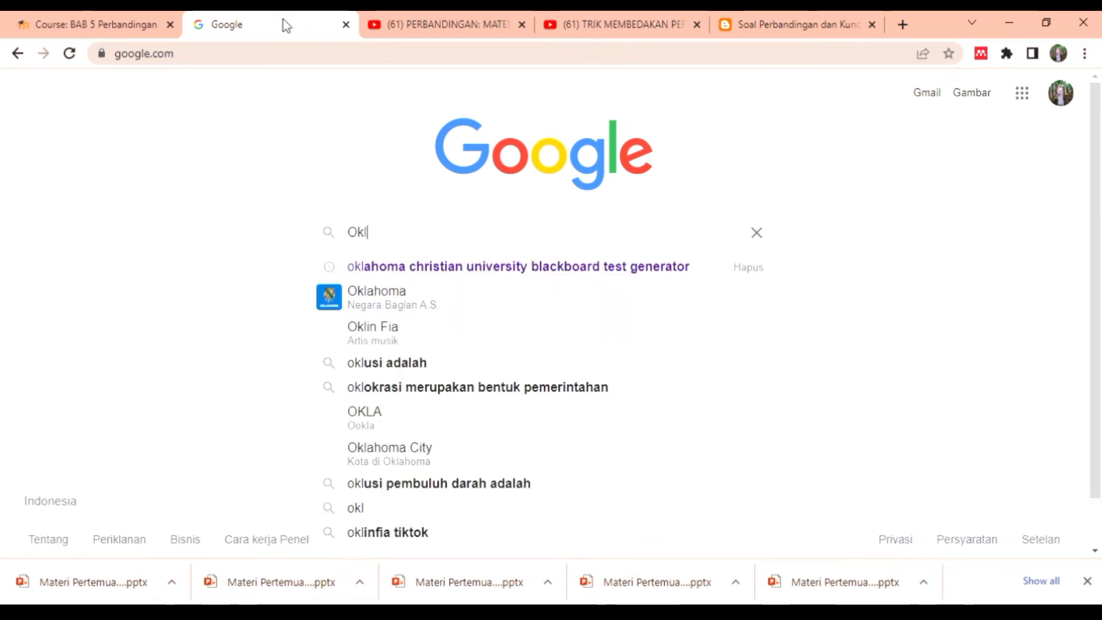
pyautogui.click(378, 267)
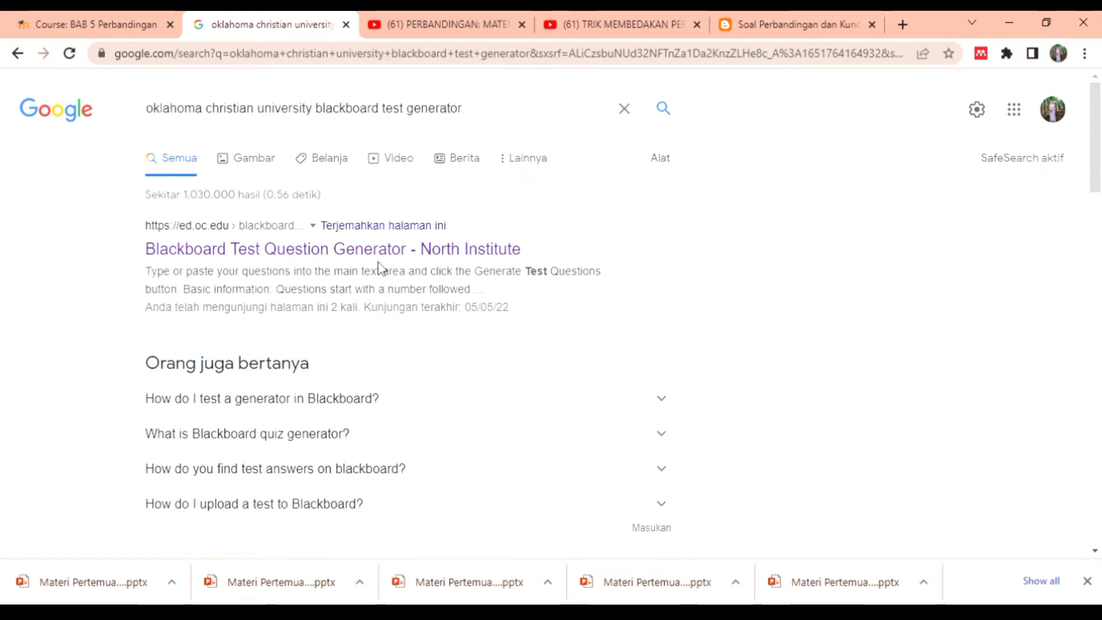
pyautogui.click(386, 250)
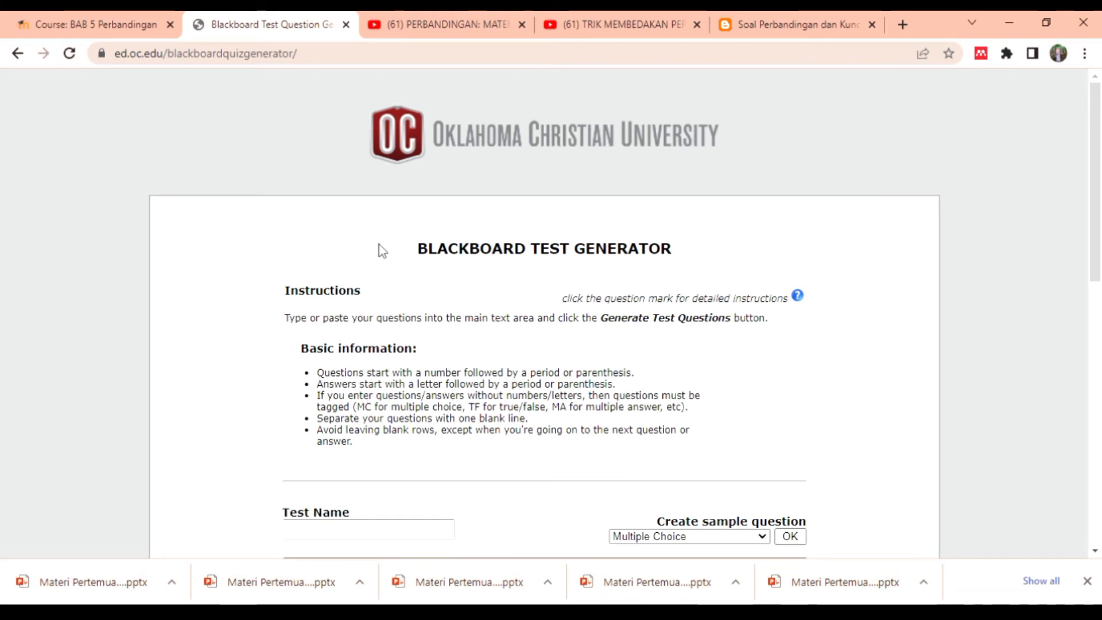
# Name the test "ULANGAN BAB 5" and paste the copied multiple-choice questions into the question area.
pyautogui.click(311, 534)
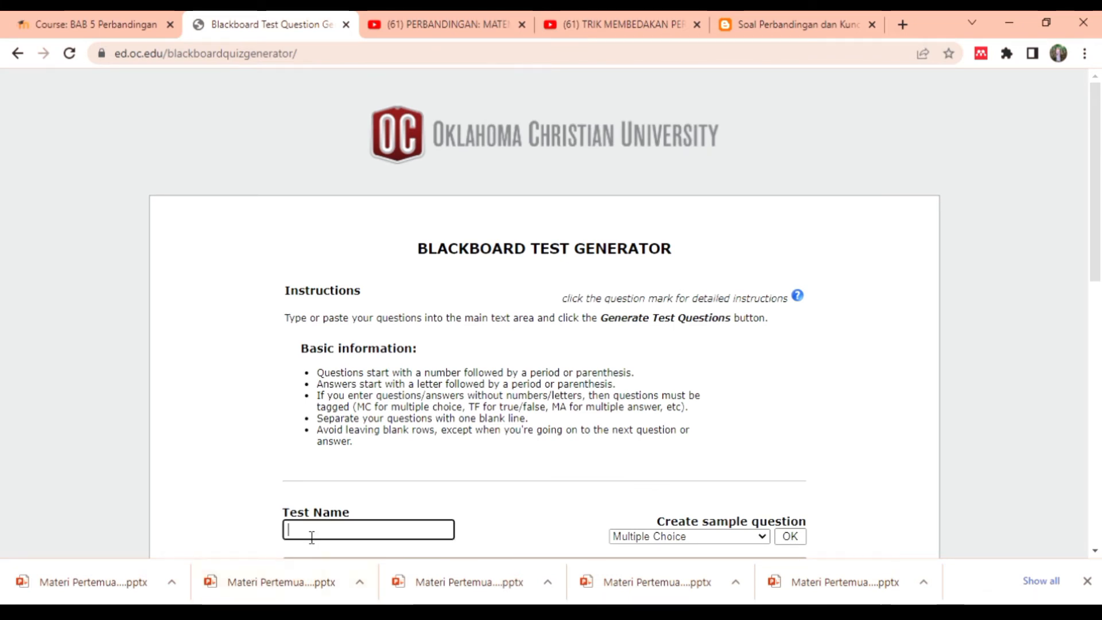
pyautogui.write('ULANGAN BAB 5')
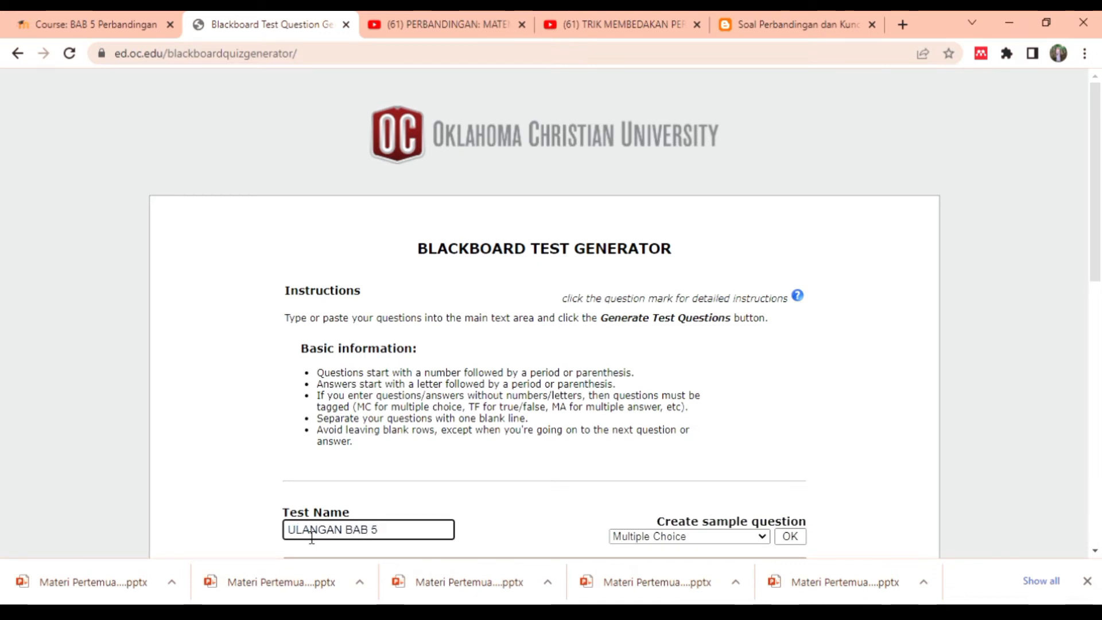
pyautogui.moveTo(1093, 220); pyautogui.dragTo(1073, 341)
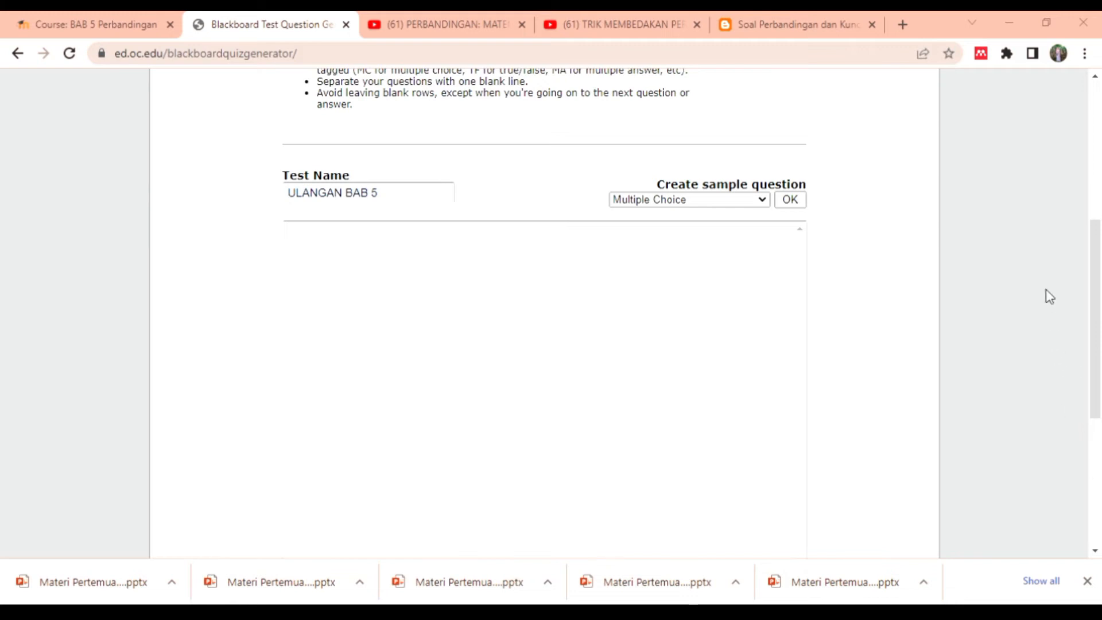
pyautogui.click(378, 193)
pyautogui.click(344, 287)
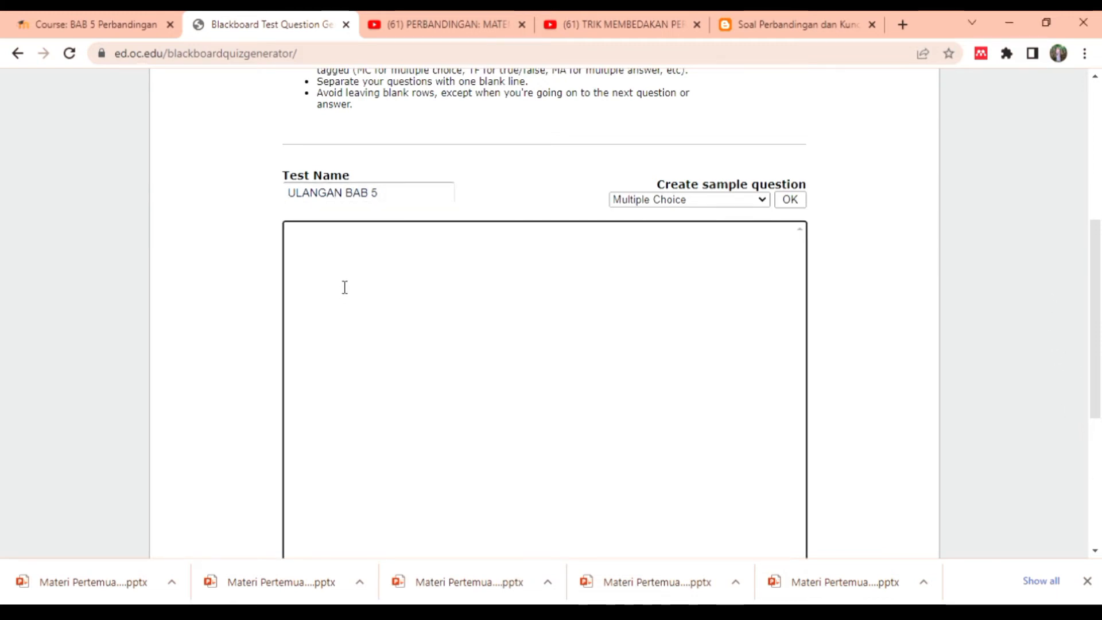
pyautogui.hotkey('ctrl', 'v')
# Generate the test questions from the pasted text and download them as a question pool.
pyautogui.moveTo(1099, 341); pyautogui.dragTo(1069, 425)
pyautogui.click(508, 361)
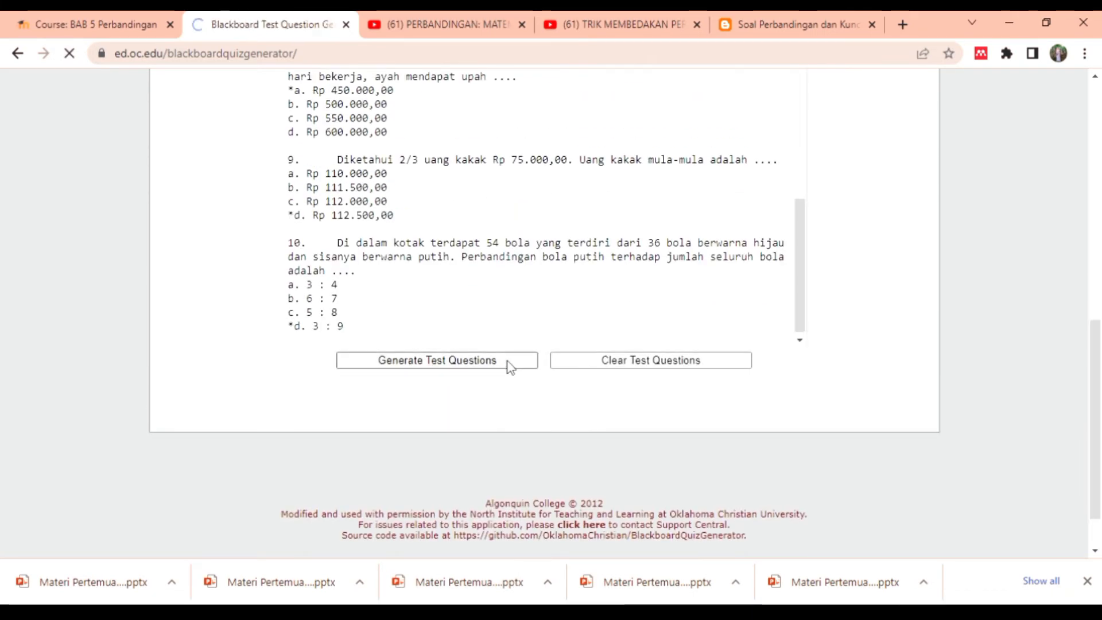
pyautogui.scroll(-18, 1075, 291)
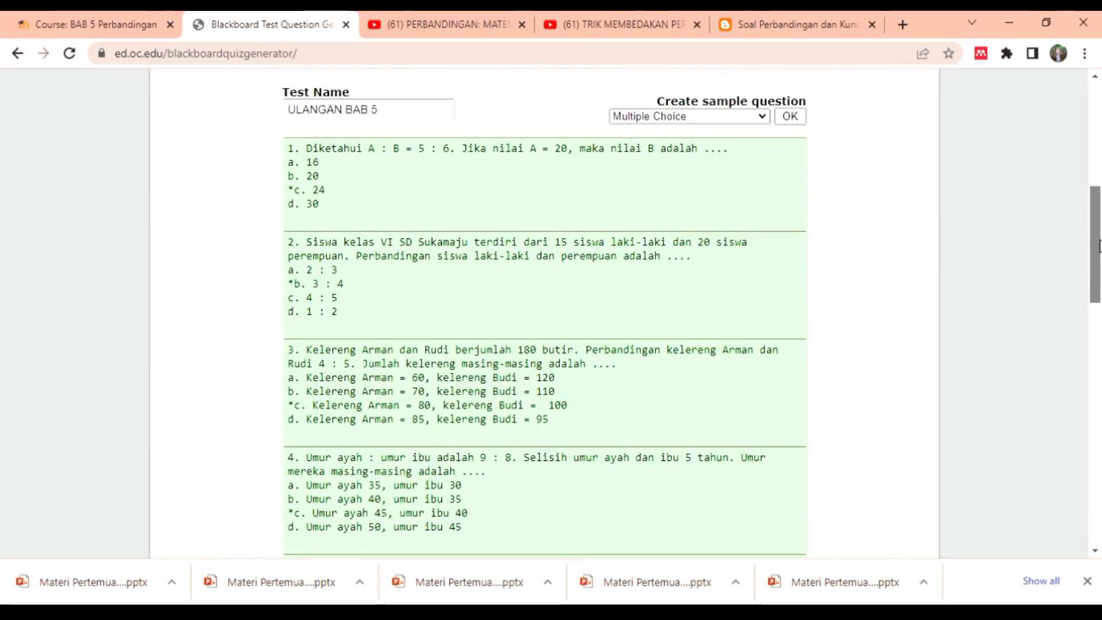
pyautogui.scroll(-3, 1048, 401)
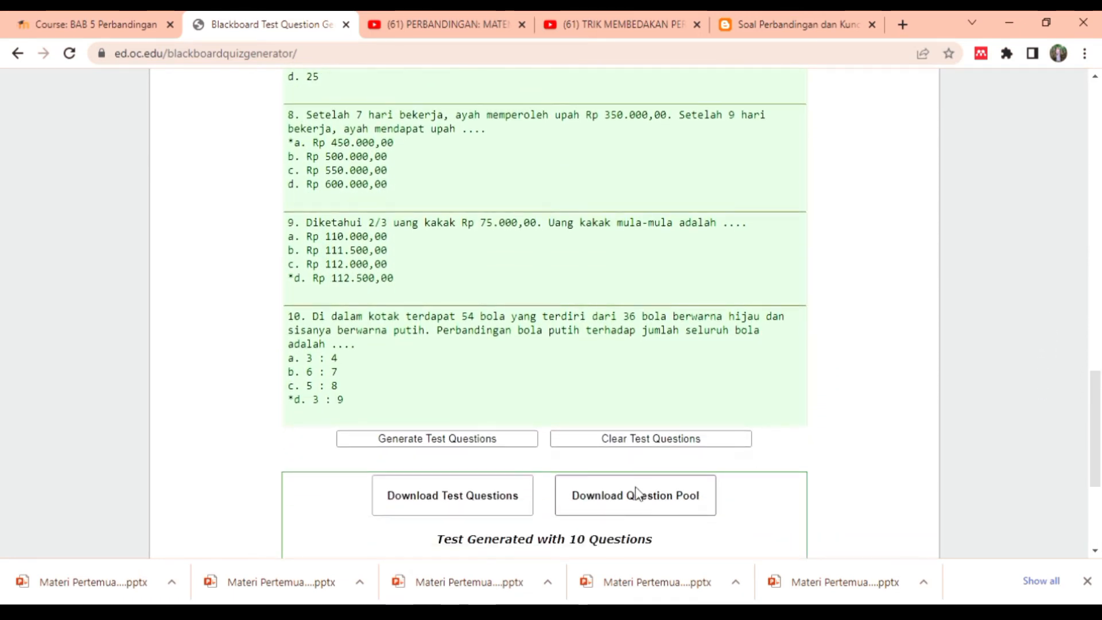
pyautogui.click(638, 494)
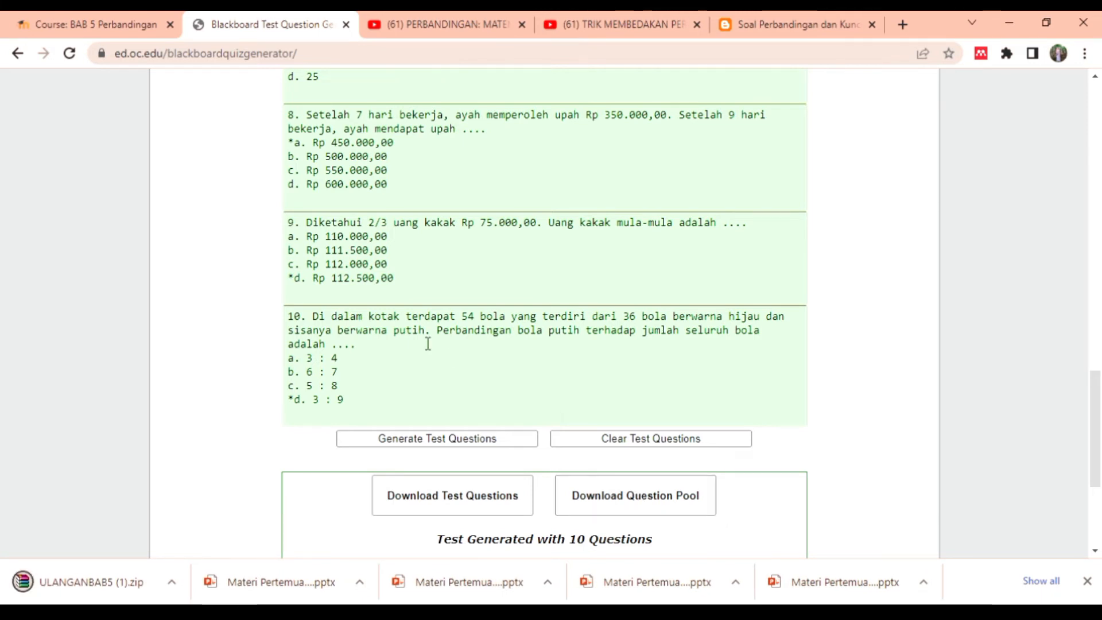
# Return to the Moodle course, add a Quiz to the Kuis BAB 5 Perbandingan section and name it "KUIS BAB 5 Perbandingan".
pyautogui.click(108, 18)
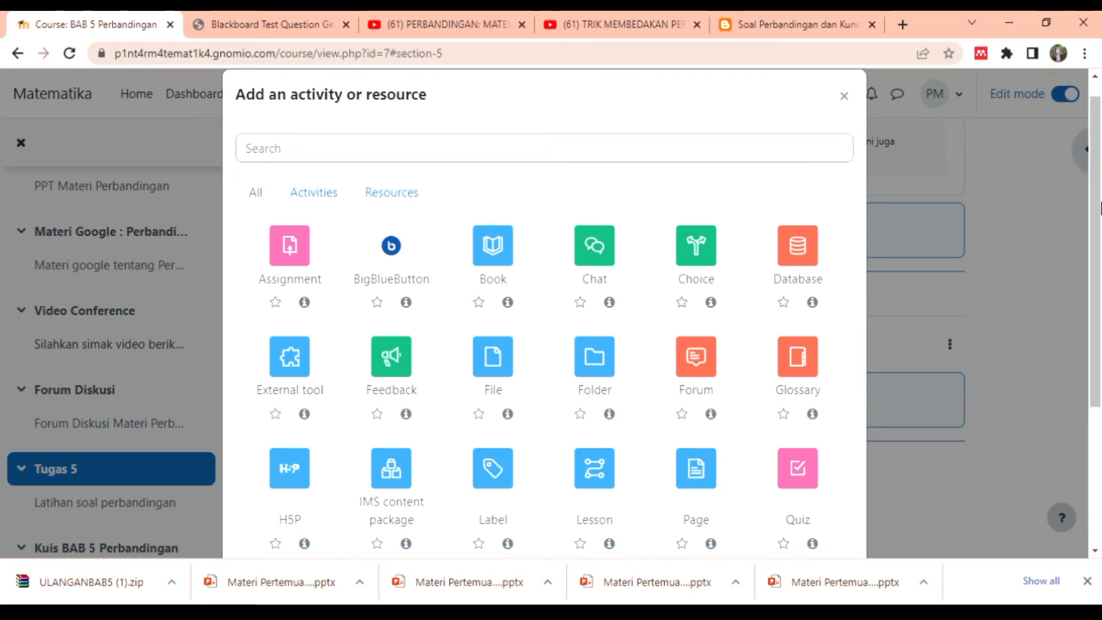
pyautogui.scroll(-2, 1098, 289)
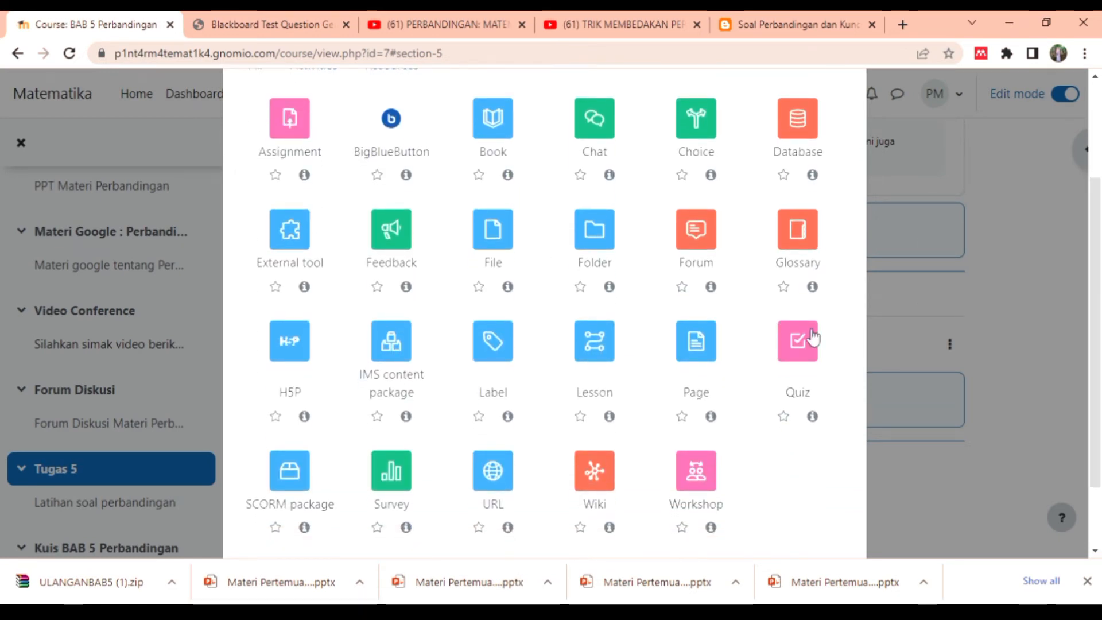
pyautogui.click(801, 345)
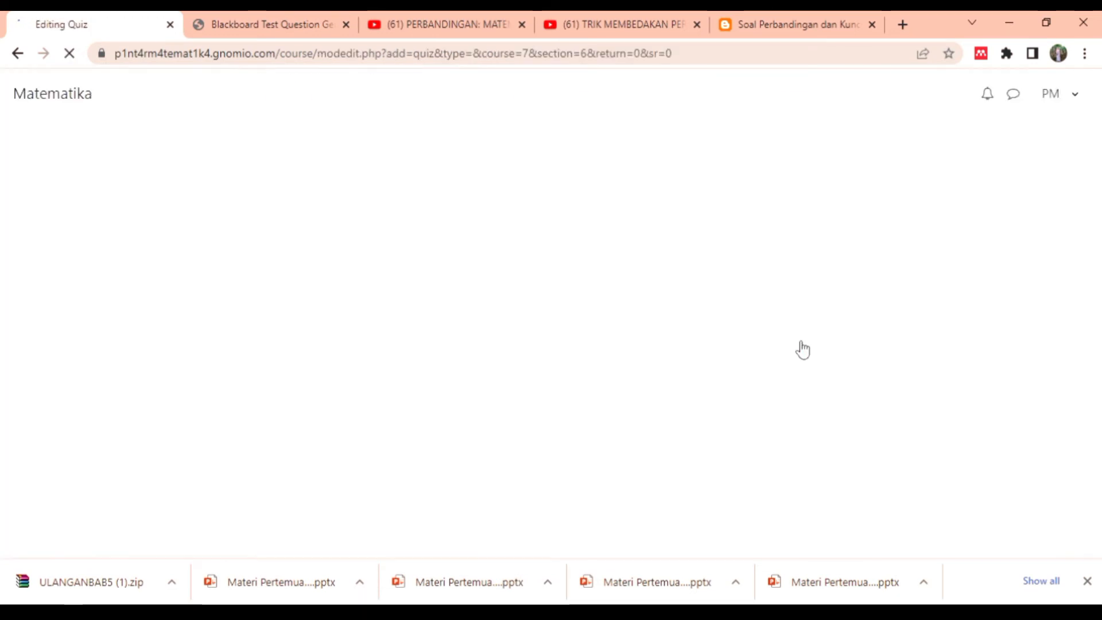
pyautogui.click(783, 386)
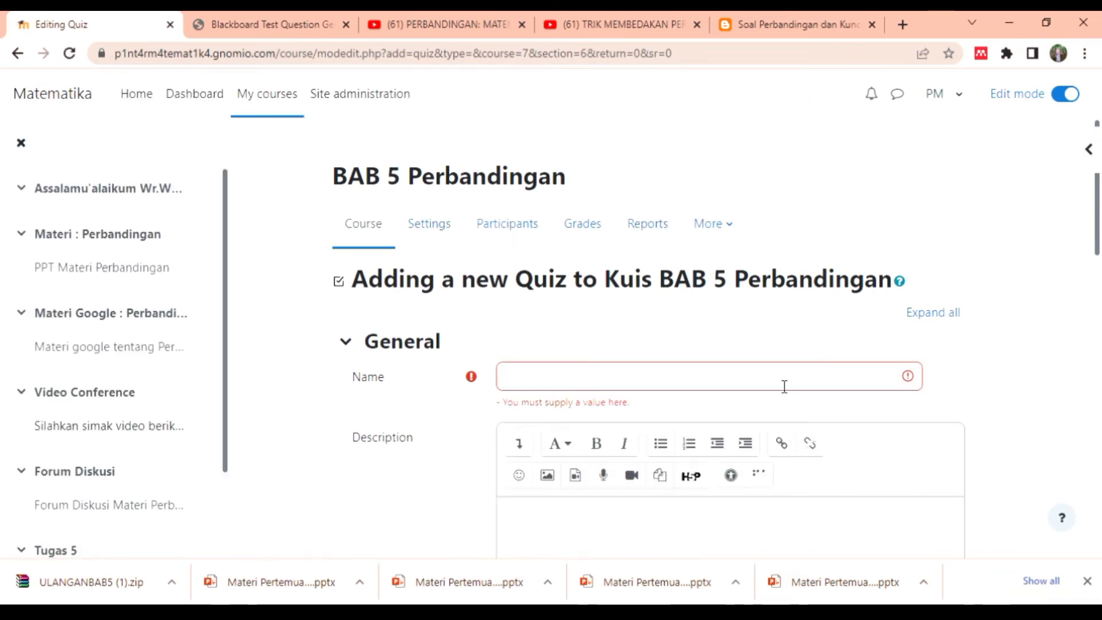
pyautogui.click(784, 386)
pyautogui.write('KUIS')
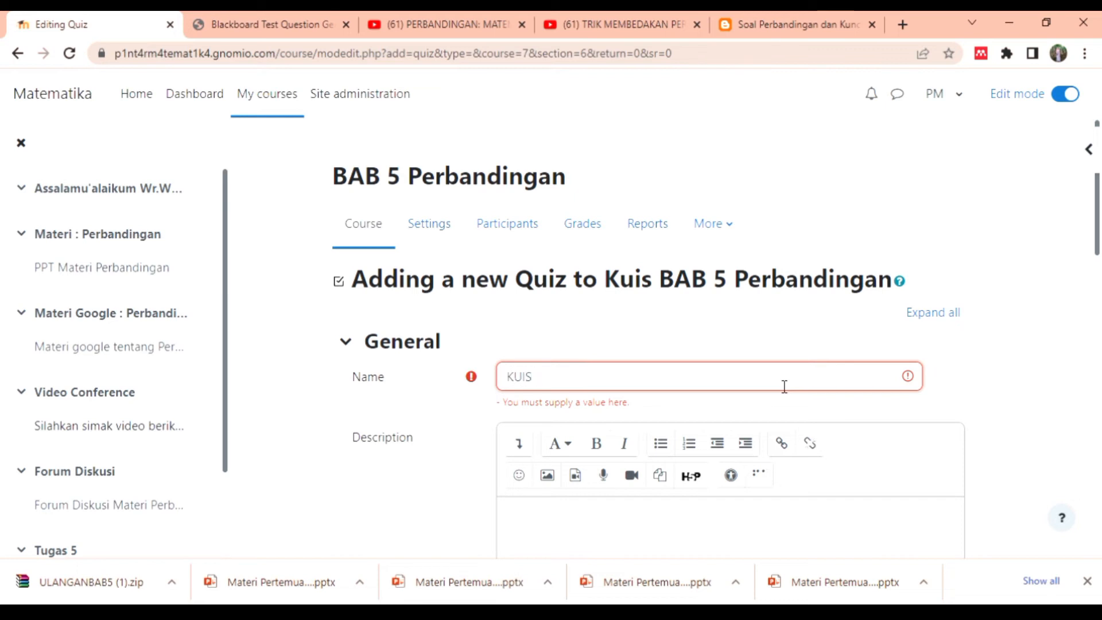
pyautogui.write(' BAB 5 Perbandingan')
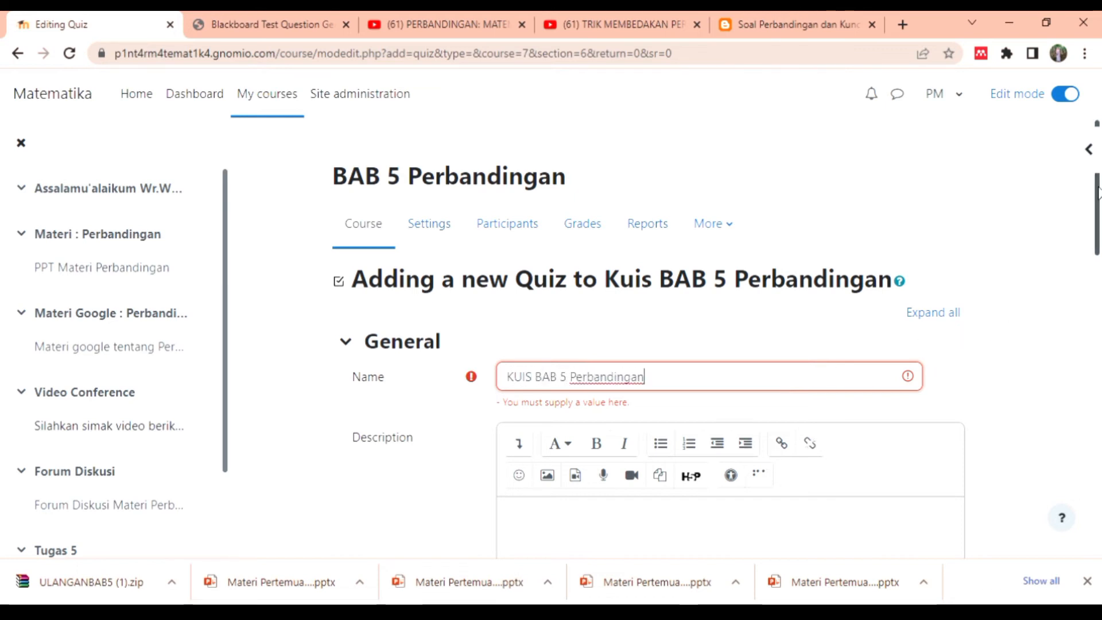
# Start the quiz description with "Aturan yang harus diperhatikan pada saat ulangan :" and rule "1. Bacalah do'a sebelum memulai mengerjakan soal ulangan".
pyautogui.moveTo(1097, 192); pyautogui.dragTo(1098, 270)
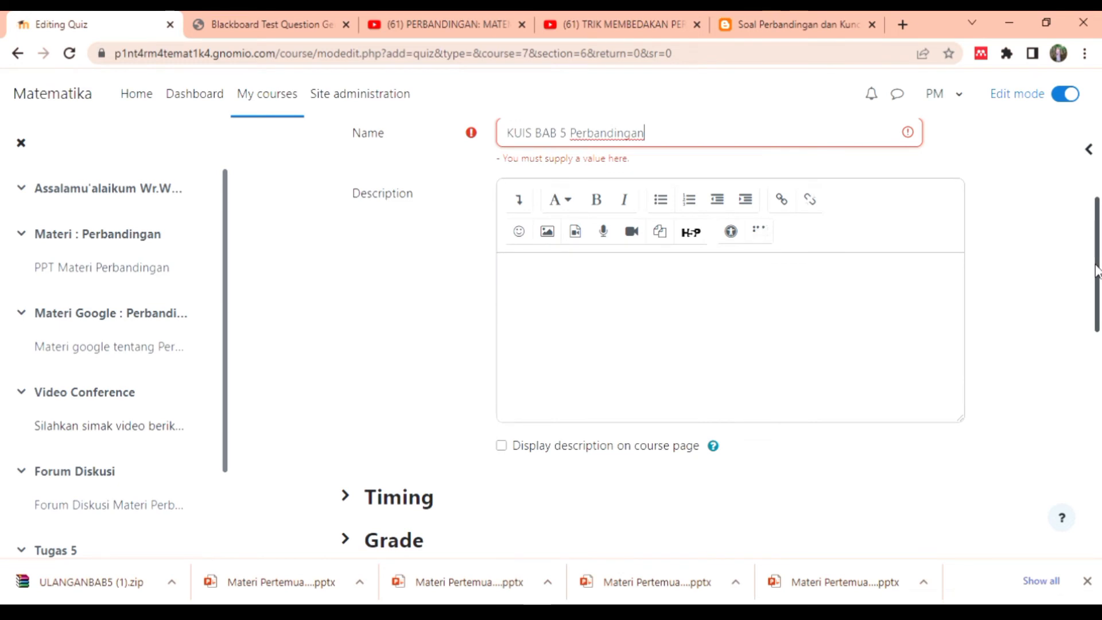
pyautogui.click(738, 299)
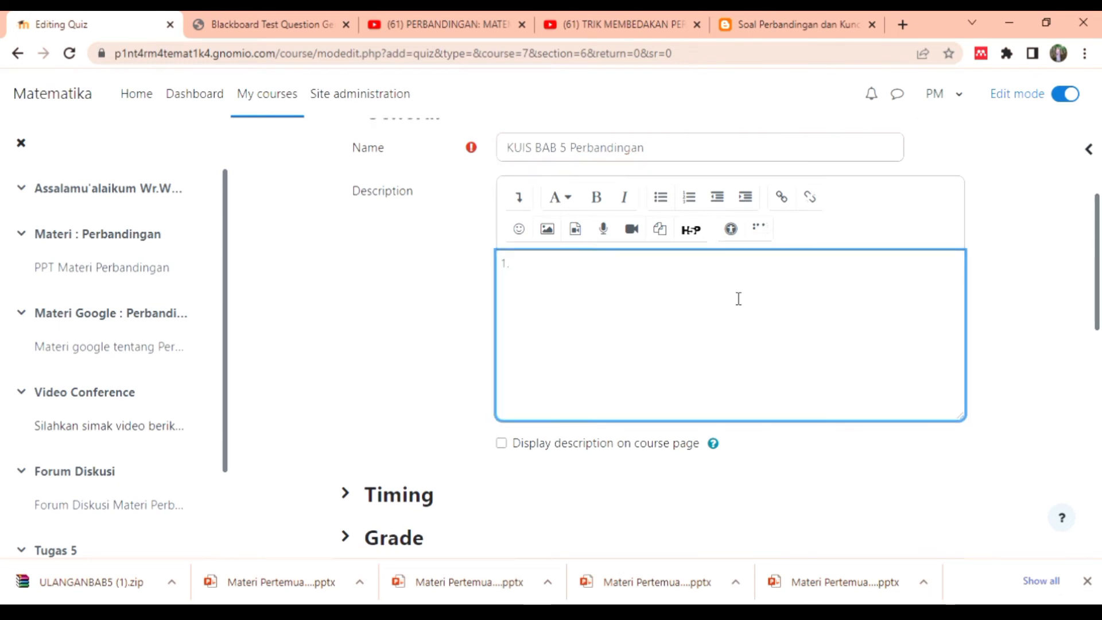
pyautogui.write('Aturan yang harus di')
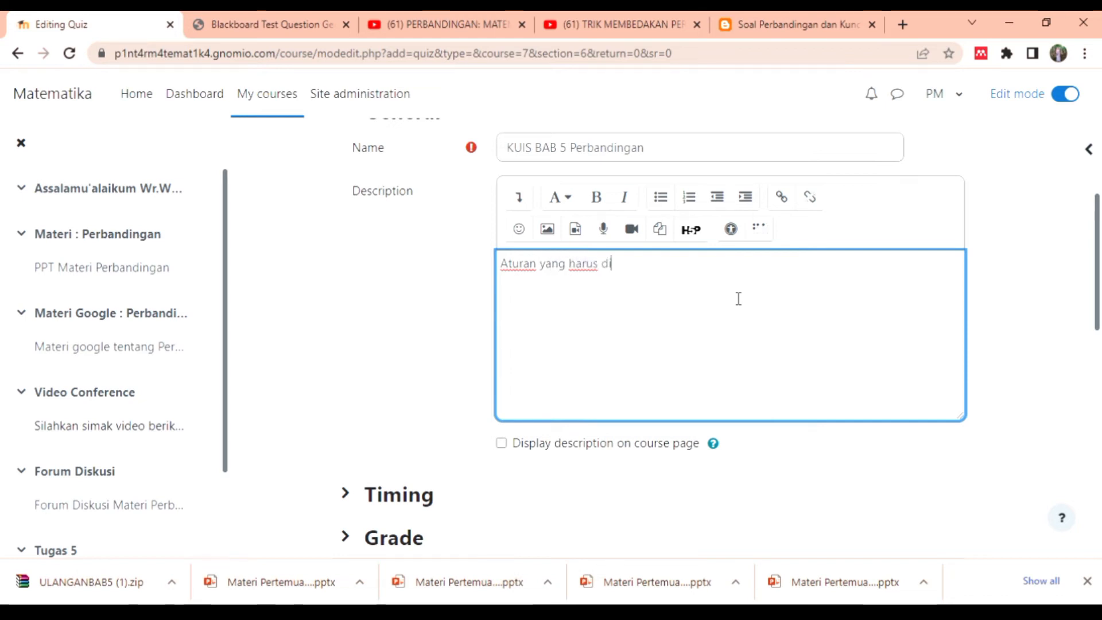
pyautogui.write('perhatikan pada saat ulangan :')
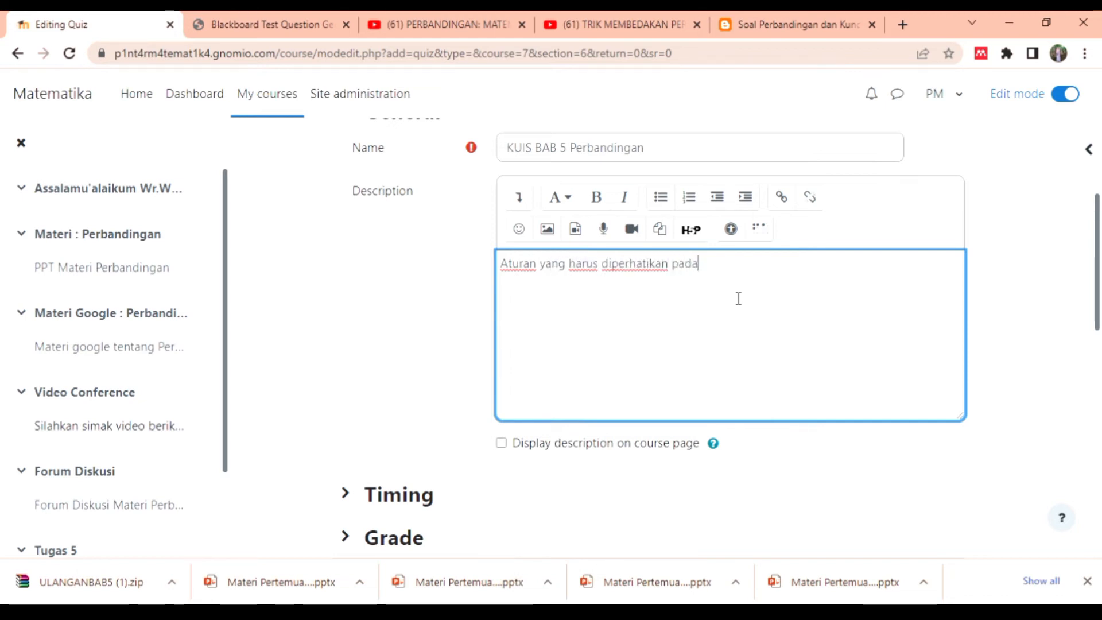
pyautogui.press('Return')
pyautogui.write("1. Bacalah do'a se")
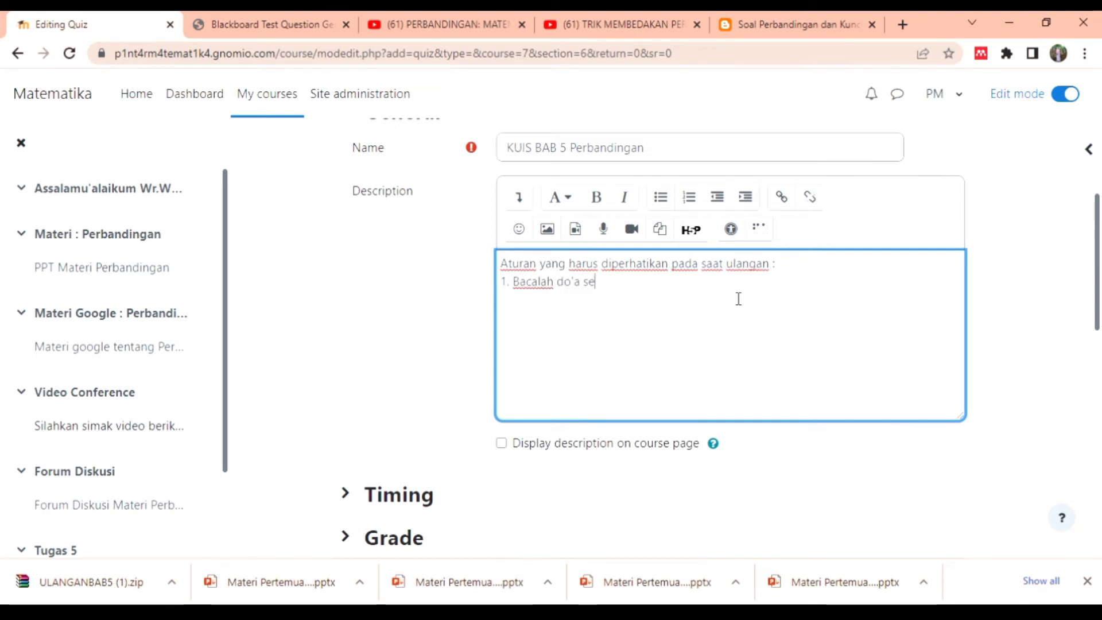
pyautogui.write('belum memulai')
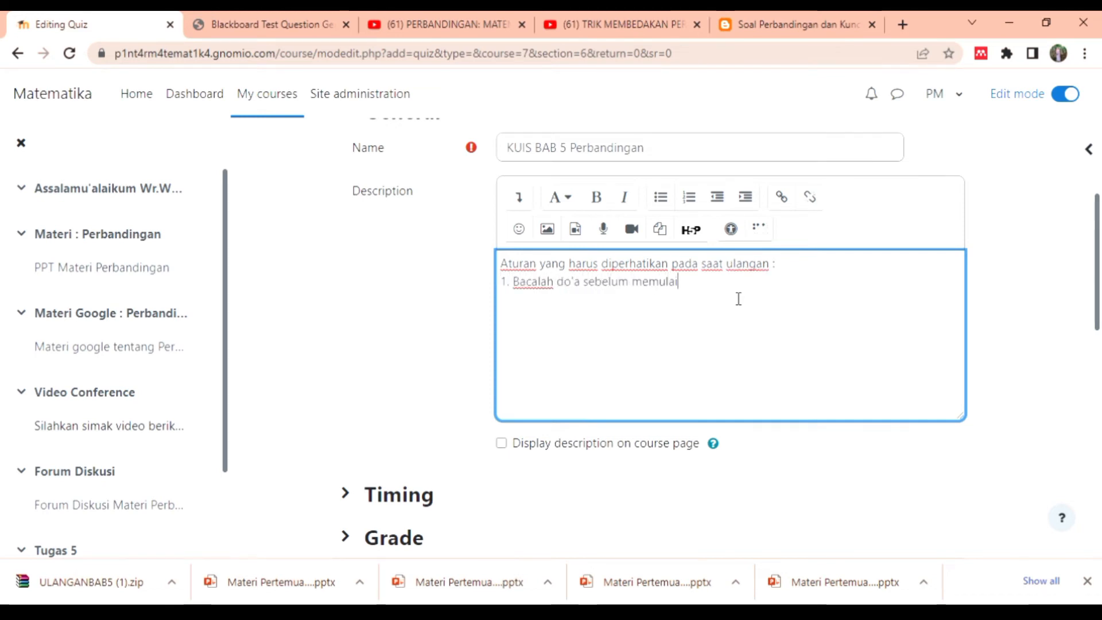
pyautogui.write(' mengerjakan')
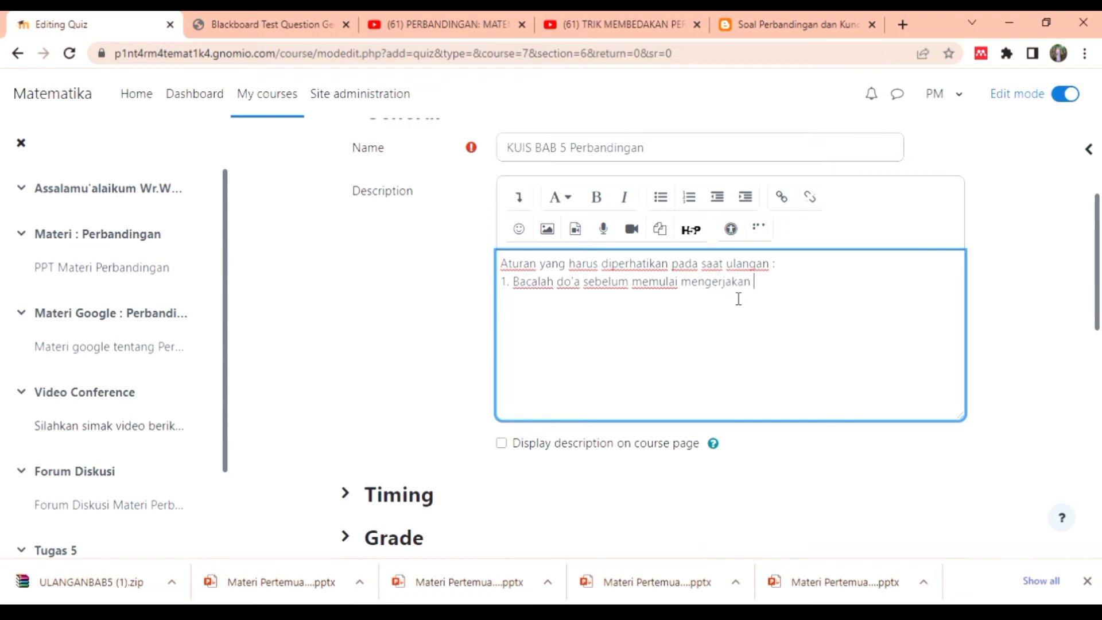
pyautogui.write(' soal ulangan')
# Add the rules "2. Bacalah soal dengan teliti" and "3. Jawablah dengan langkah-langkah yang berurut" to the quiz description.
pyautogui.press('Return')
pyautogui.write('2. Bacalah soal dengan teliti')
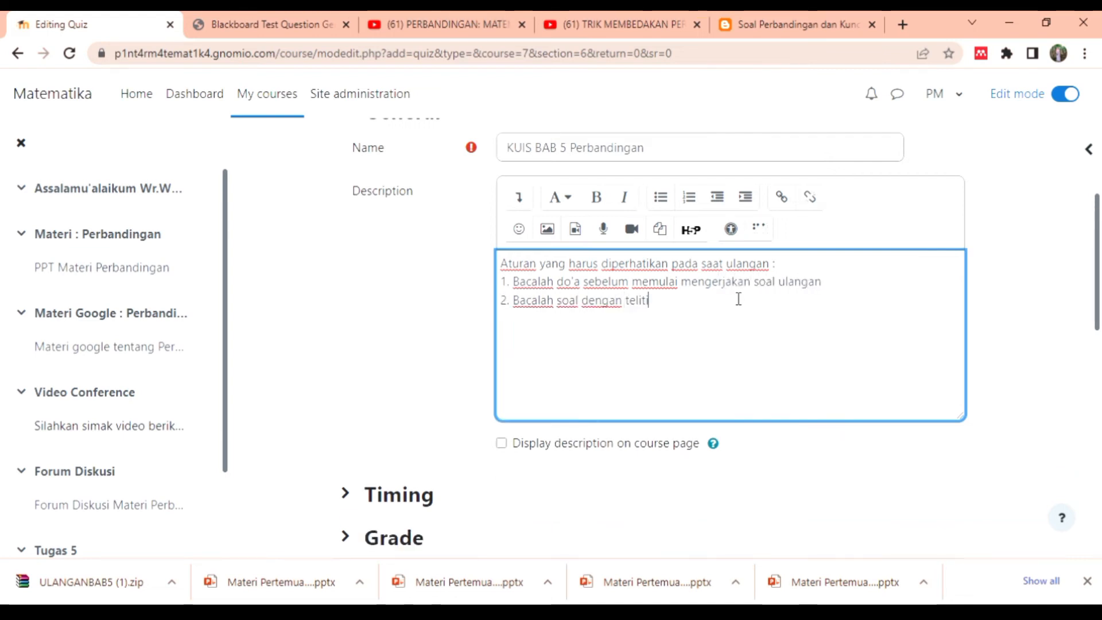
pyautogui.press('Return')
pyautogui.write('3. ')
pyautogui.write('Jawablah dengan rumus')
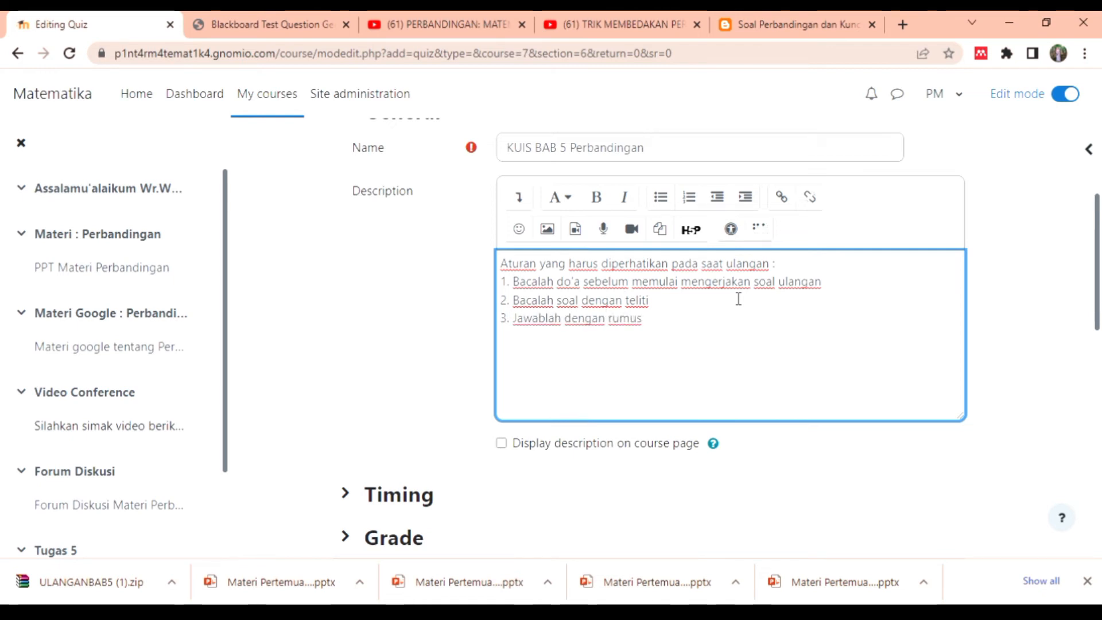
pyautogui.press('BackSpace')
pyautogui.press('BackSpace')
pyautogui.press('BackSpace')
pyautogui.press('BackSpace')
pyautogui.press('BackSpace')
pyautogui.write('langkah-langkah yang berurut')
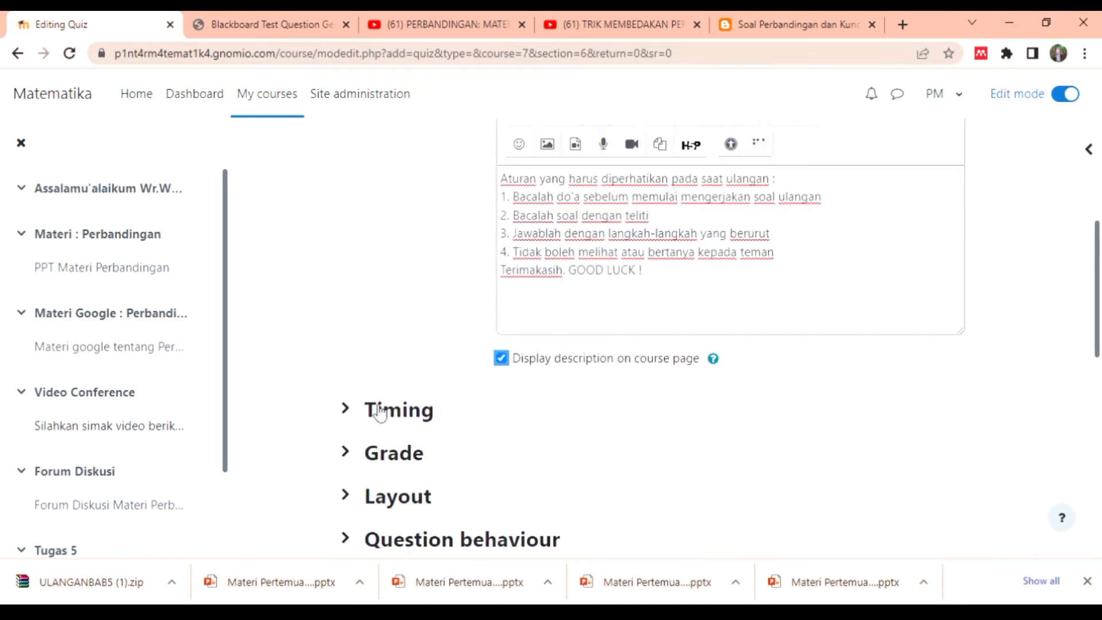
# Enable the quiz's opening and closing dates in the timing settings, setting the closing month to June.
pyautogui.click(380, 411)
pyautogui.scroll(-3, 1098, 284)
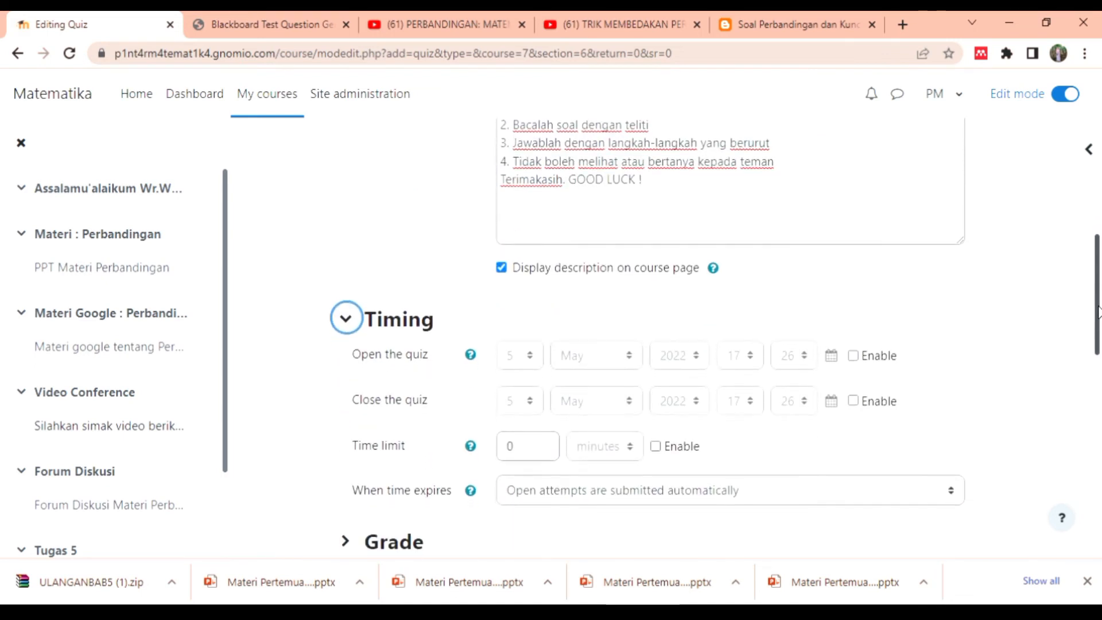
pyautogui.click(853, 446)
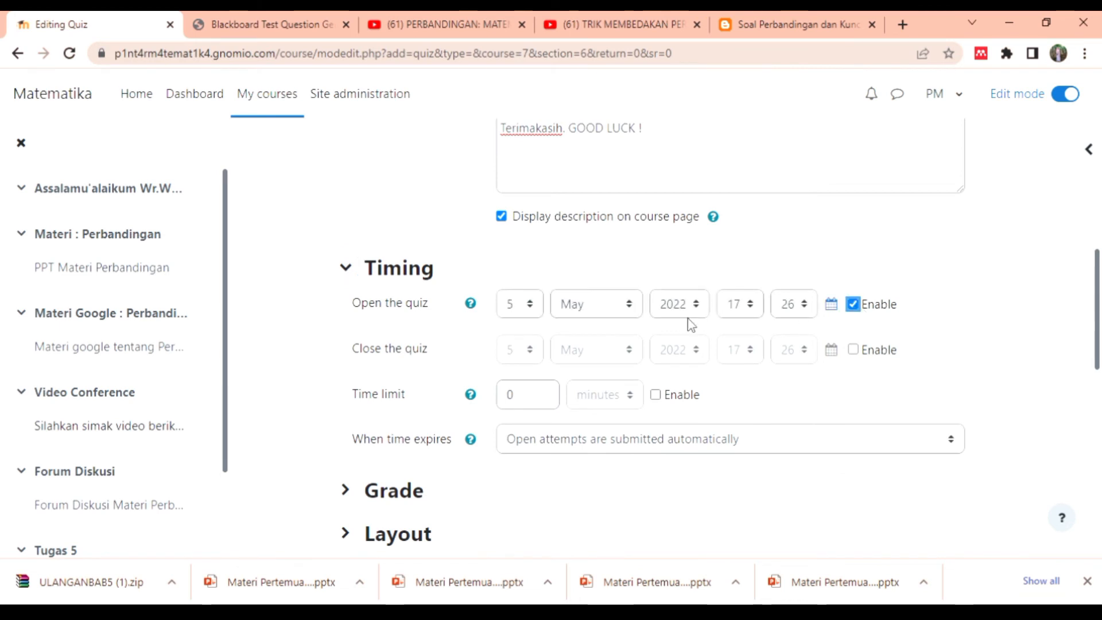
pyautogui.click(853, 349)
pyautogui.click(597, 348)
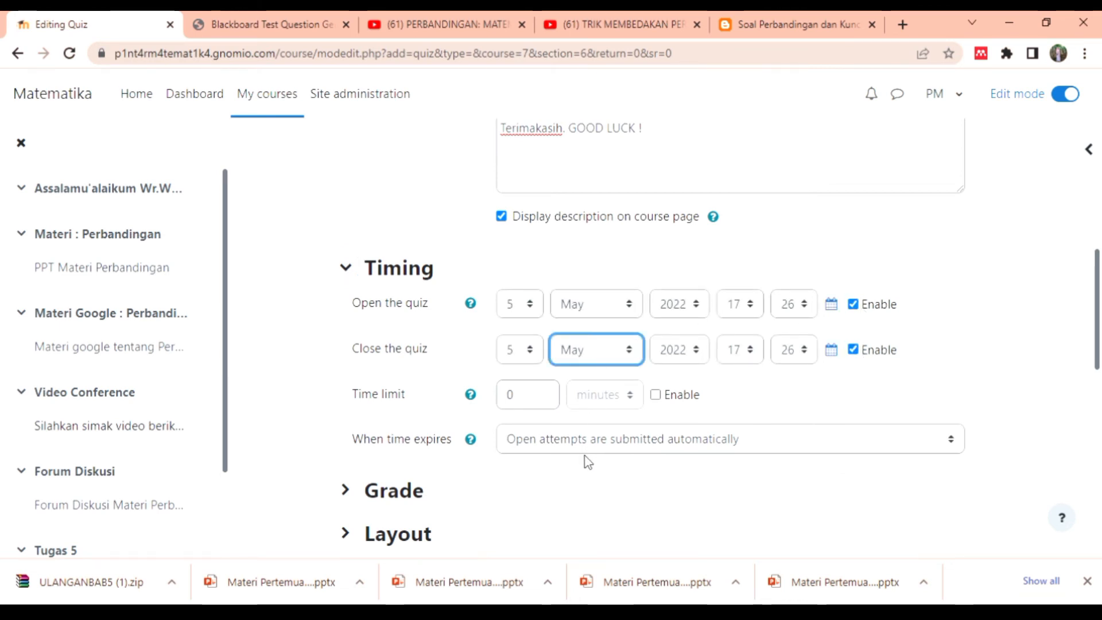
pyautogui.click(587, 461)
# Enable the quiz's time limit and set it to 120 minutes.
pyautogui.click(655, 394)
pyautogui.doubleClick(509, 396)
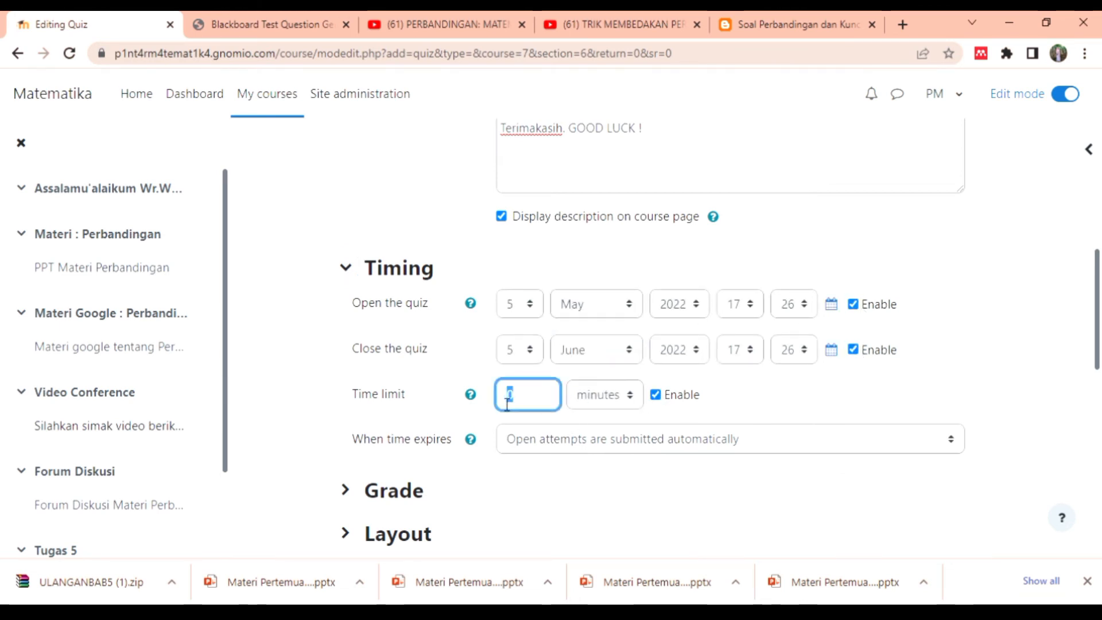
pyautogui.write('12')
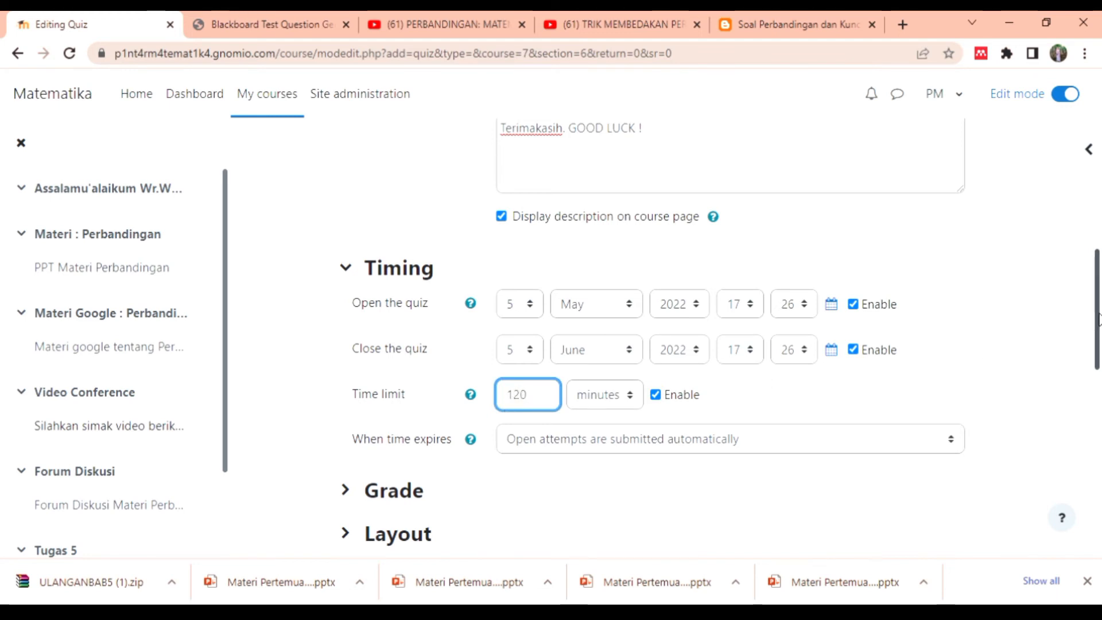
# Keep open attempts submitted automatically as the quiz's behaviour when time expires.
pyautogui.moveTo(1098, 320); pyautogui.dragTo(1099, 355)
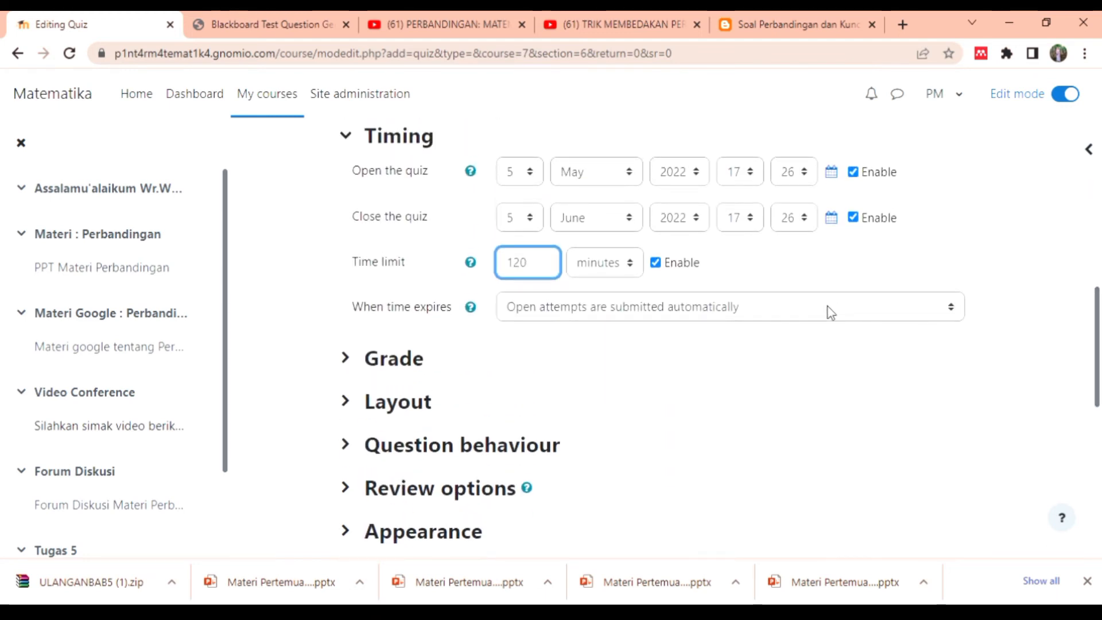
pyautogui.click(826, 307)
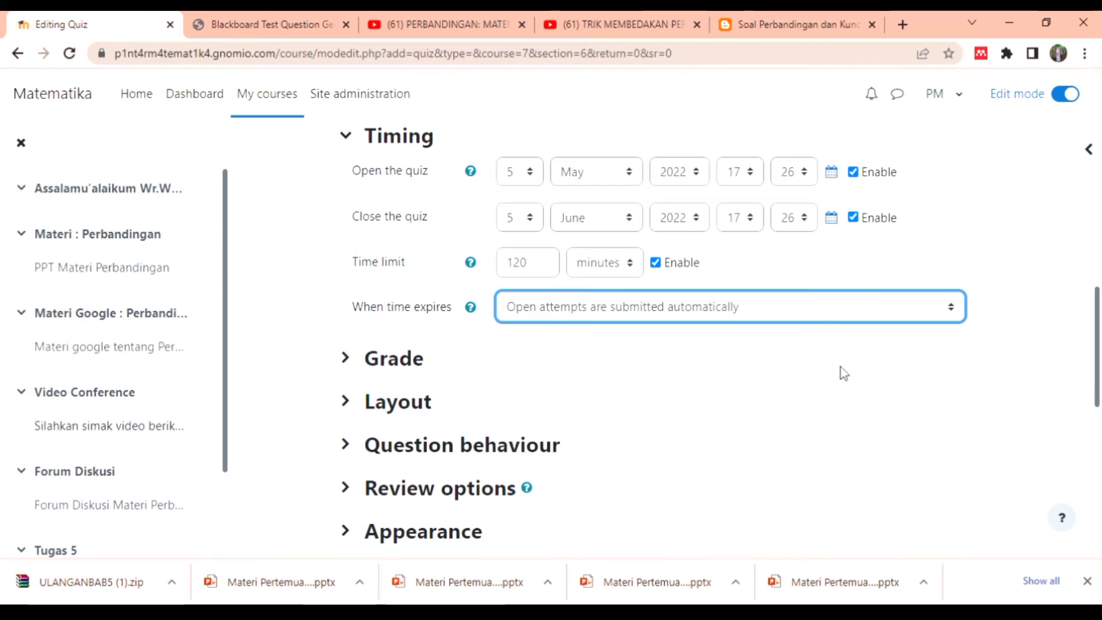
pyautogui.click(600, 373)
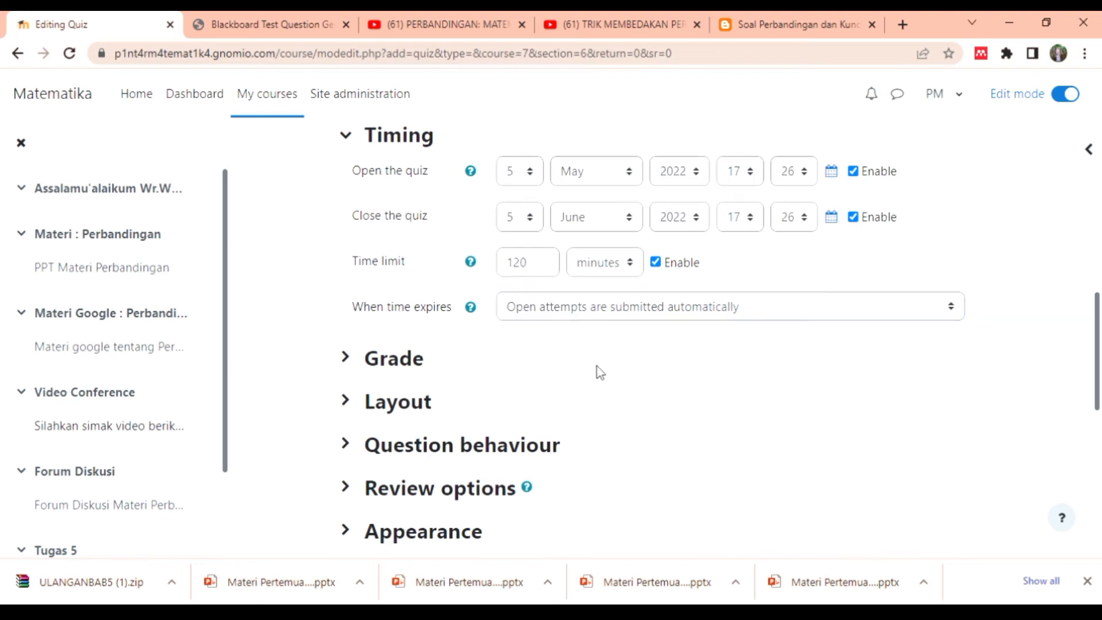
# Set the quiz's grade to pass to 100.0 and keep a new page for every question in the layout settings.
pyautogui.click(405, 370)
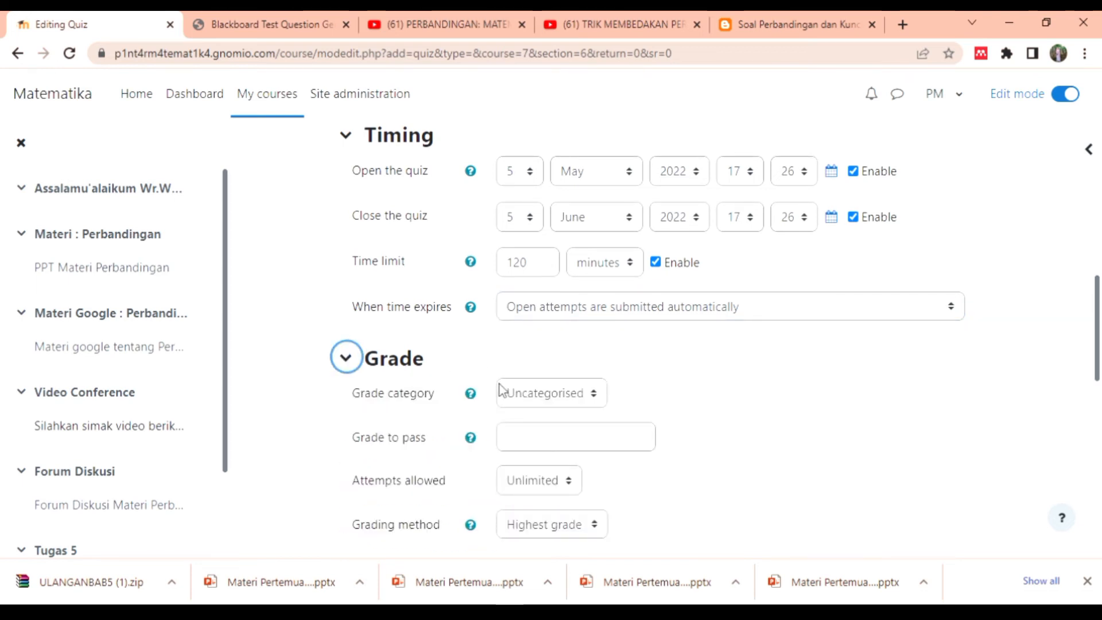
pyautogui.click(538, 440)
pyautogui.moveTo(1097, 362); pyautogui.dragTo(1096, 402)
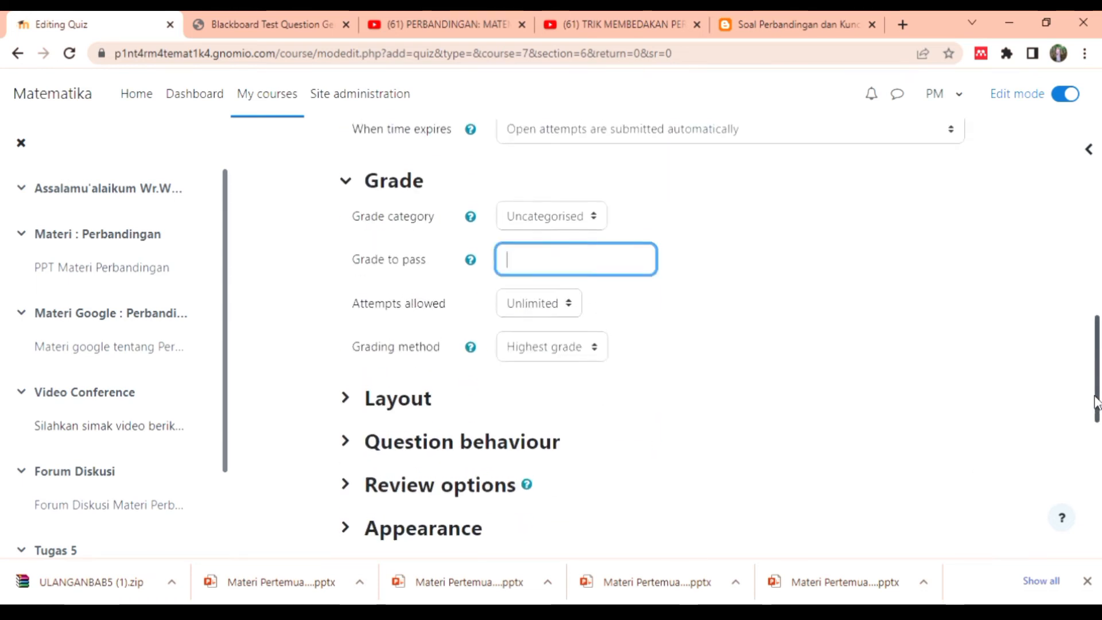
pyautogui.scroll(-1, 489, 361)
pyautogui.write('100.0')
pyautogui.click(432, 363)
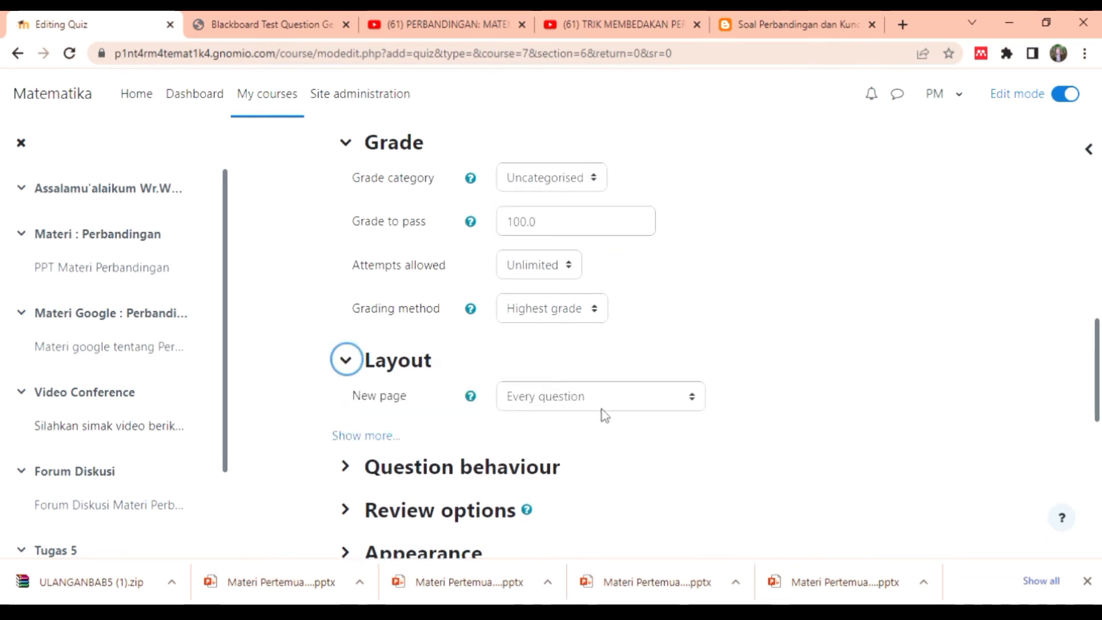
pyautogui.click(607, 406)
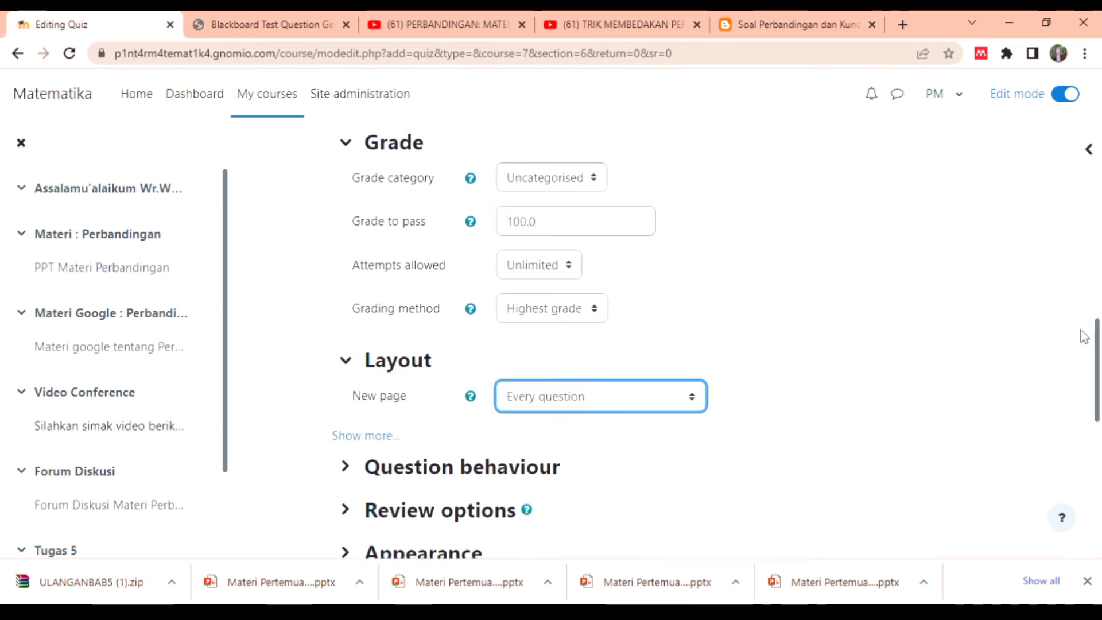
pyautogui.scroll(-3, 516, 290)
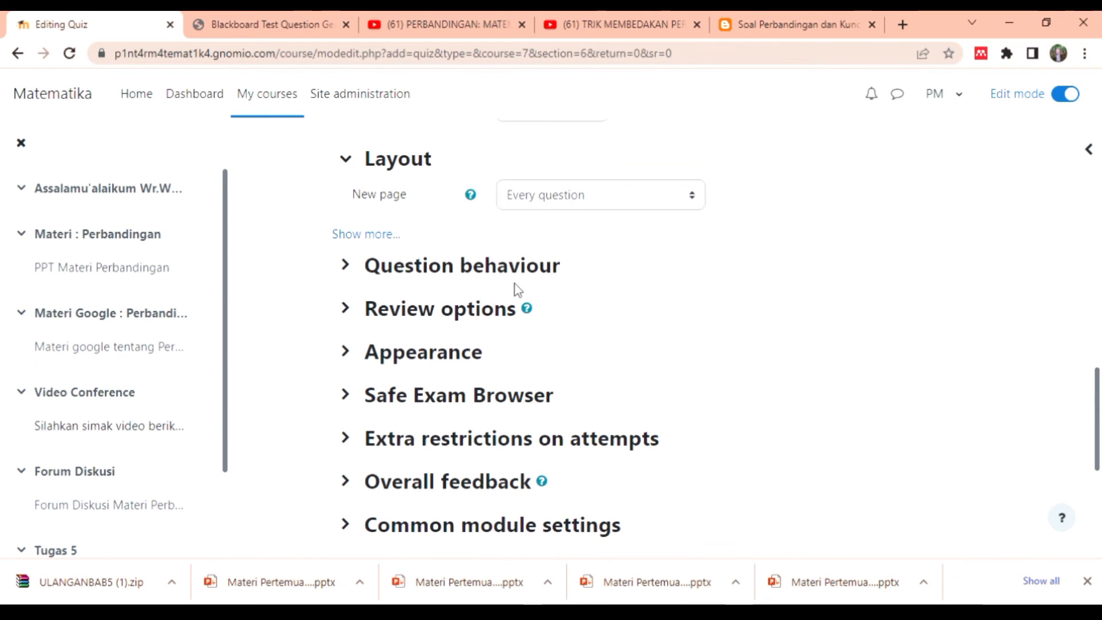
# Enable expected completion on 7 June 2022 and save the quiz, returning to the course.
pyautogui.click(463, 277)
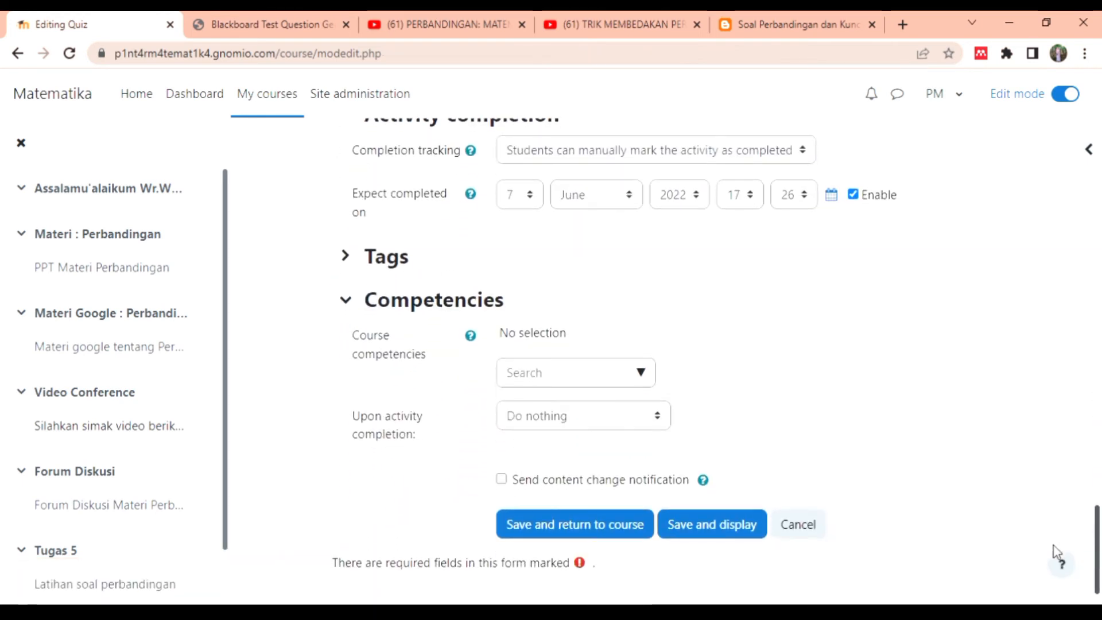
pyautogui.click(615, 526)
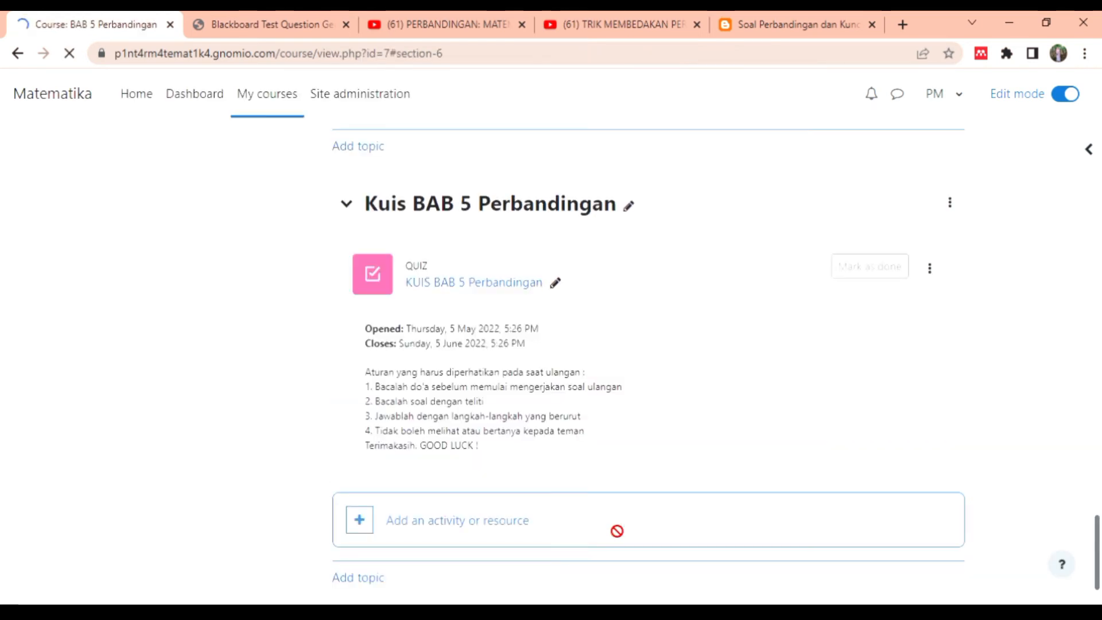
# Open the settings of the KUIS BAB 5 Perbandingan quiz and go to its question bank.
pyautogui.click(930, 269)
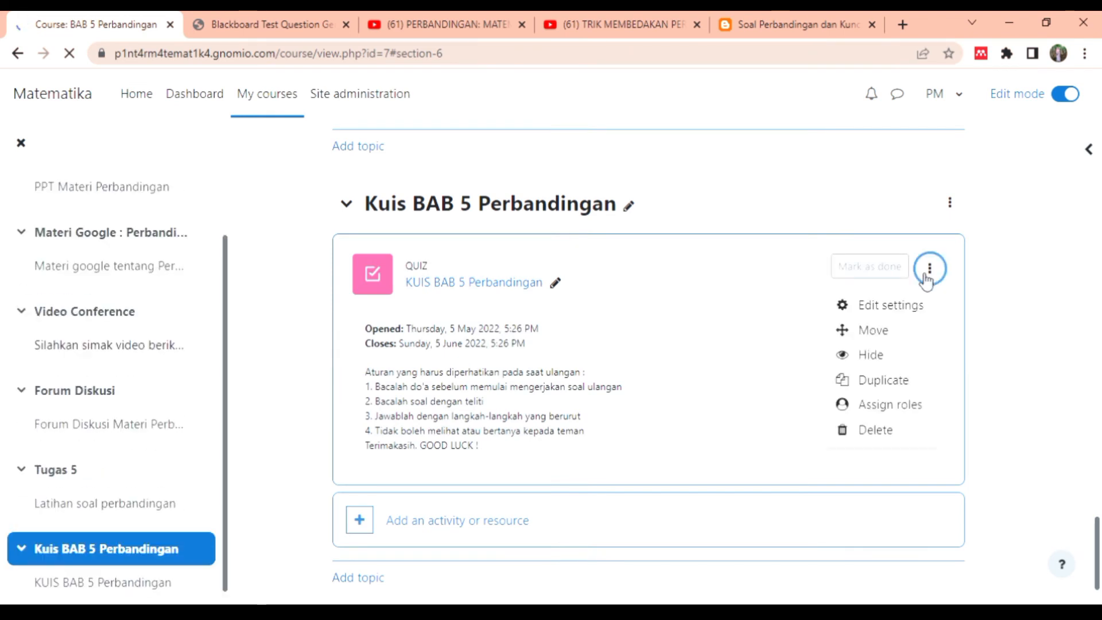
pyautogui.click(908, 305)
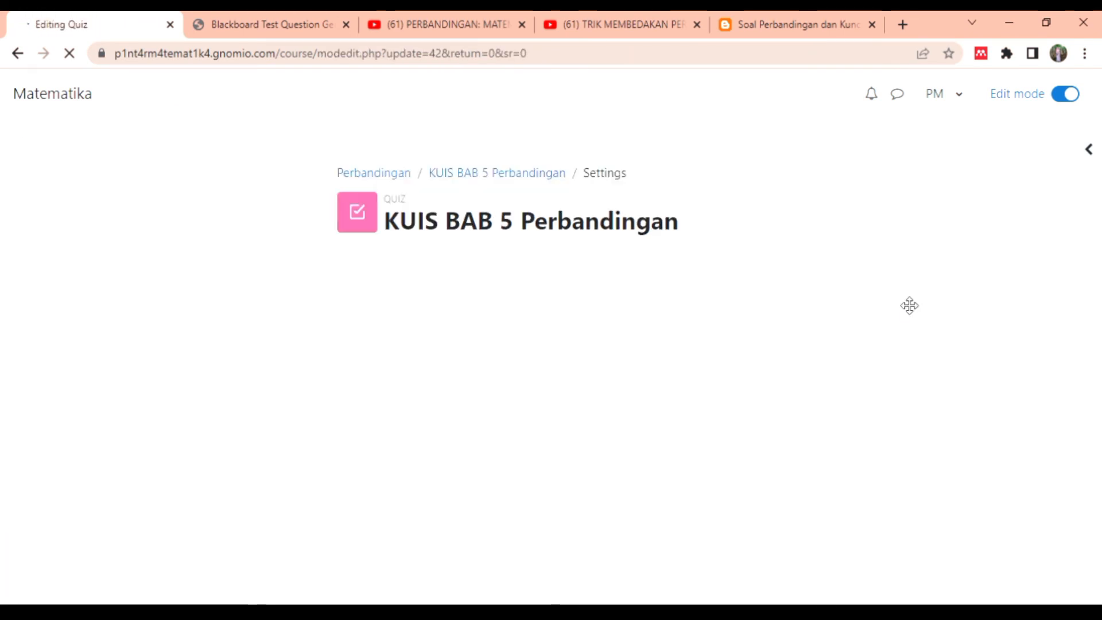
pyautogui.click(652, 277)
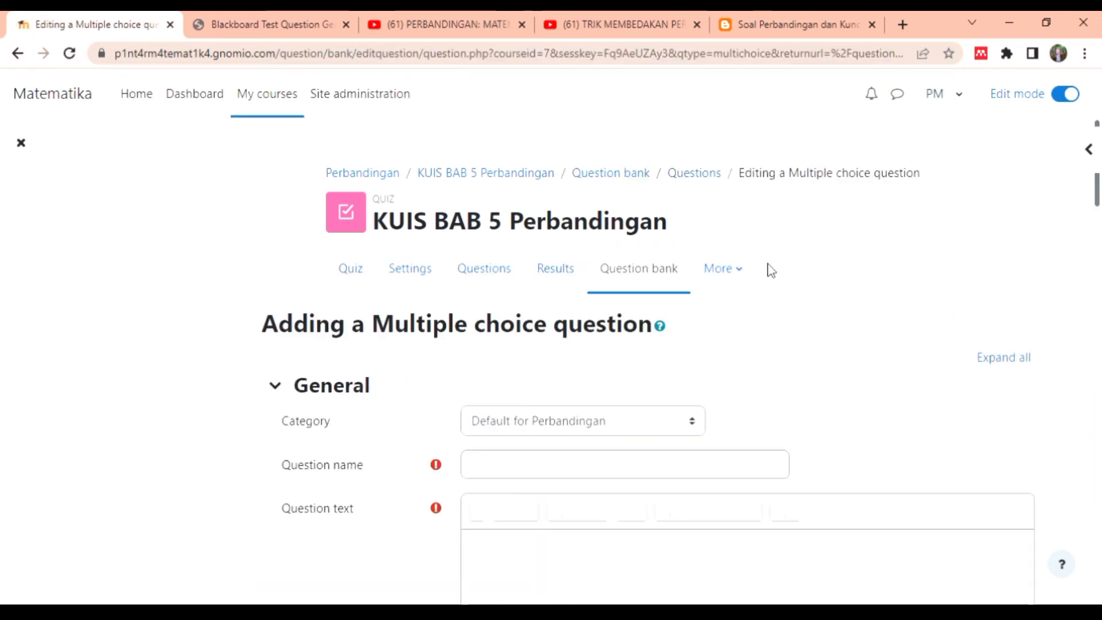
pyautogui.click(741, 268)
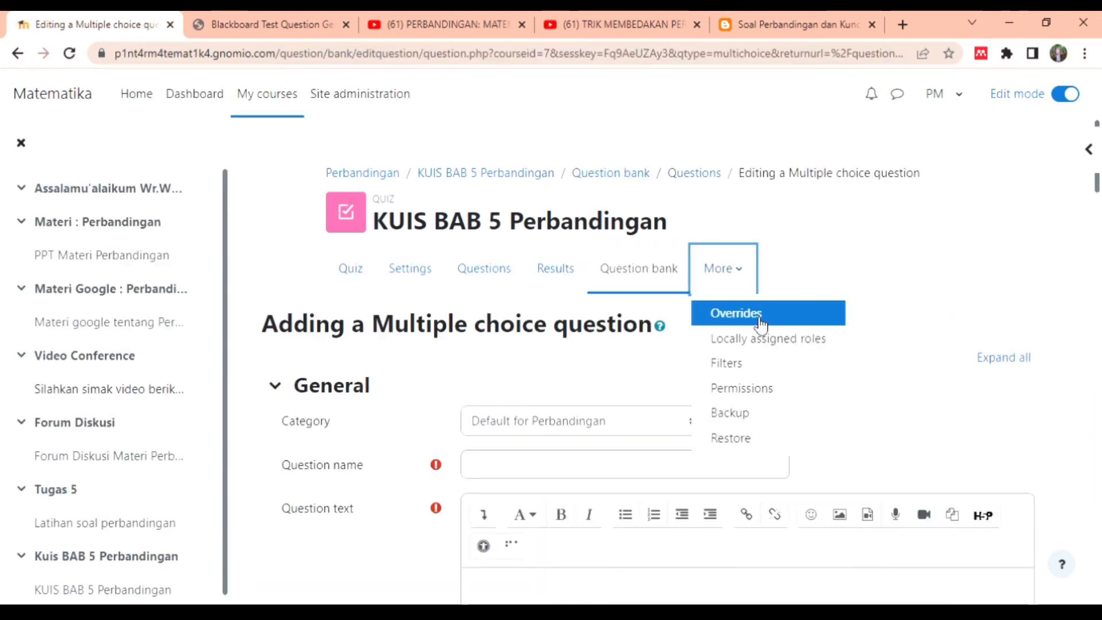
pyautogui.click(654, 265)
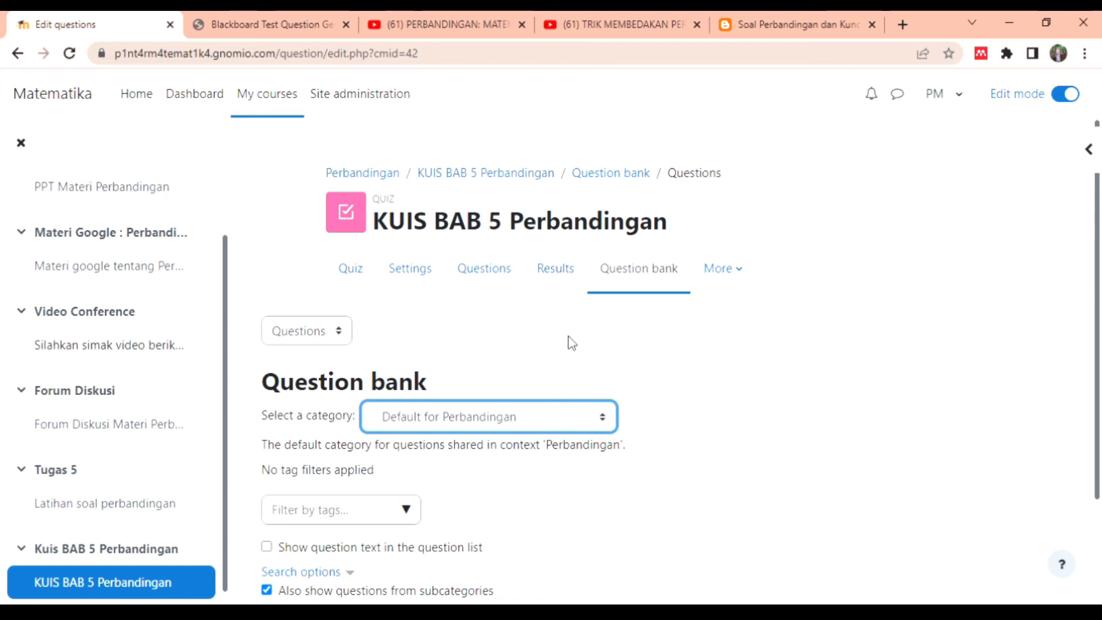
# Set up a question import in Blackboard format with ULANGANBAB5 (1).zip as the import file.
pyautogui.click(305, 338)
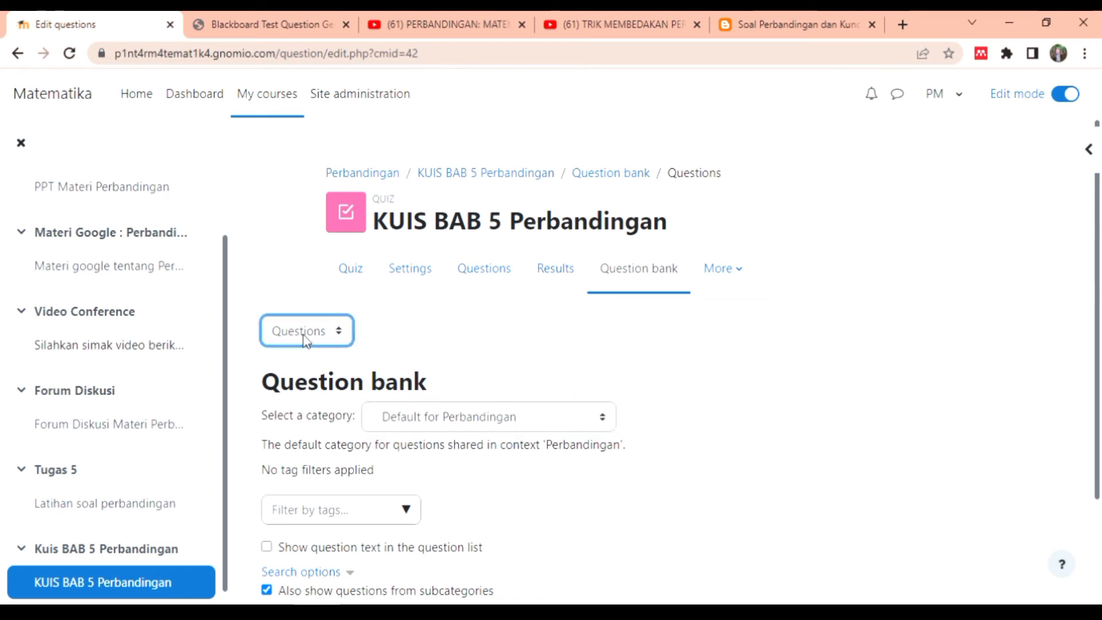
pyautogui.click(316, 392)
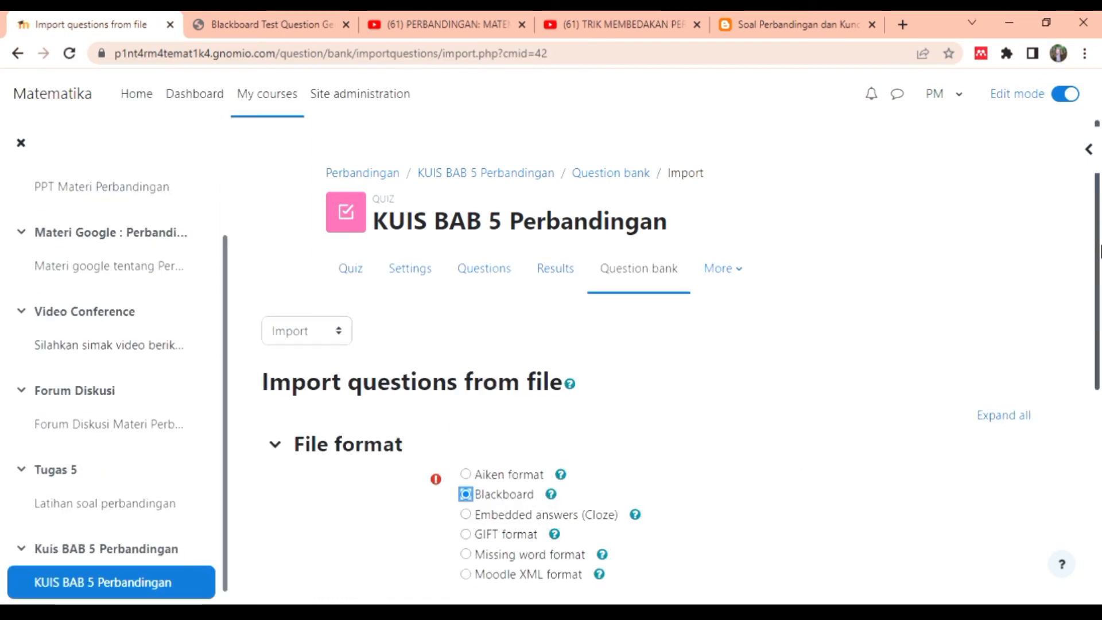
pyautogui.moveTo(1098, 255); pyautogui.dragTo(1099, 444)
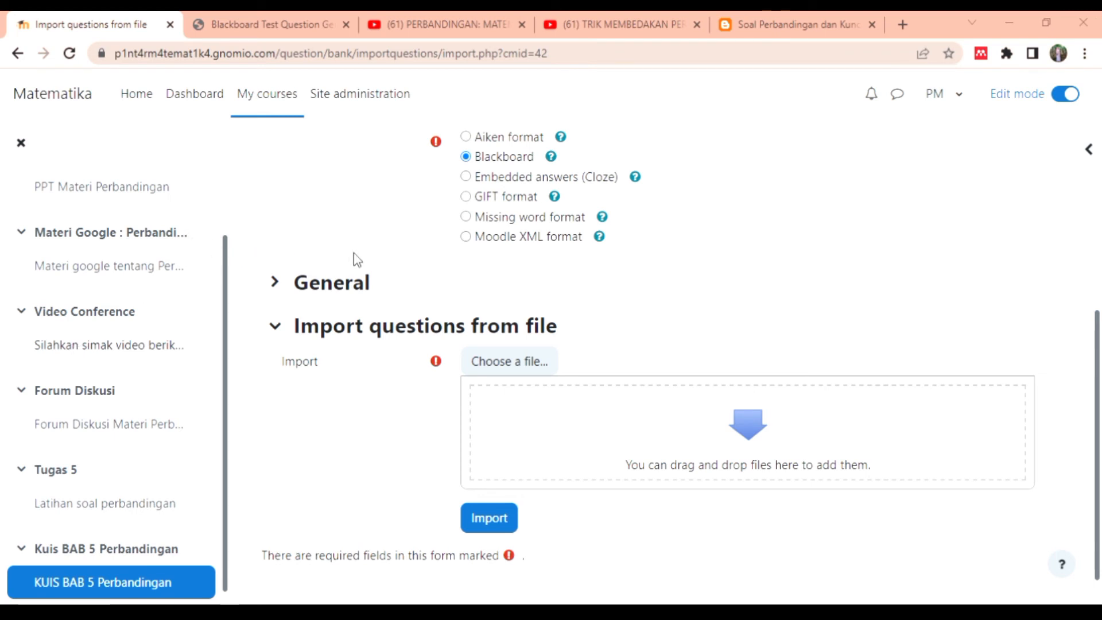
pyautogui.moveTo(357, 259); pyautogui.dragTo(644, 418)
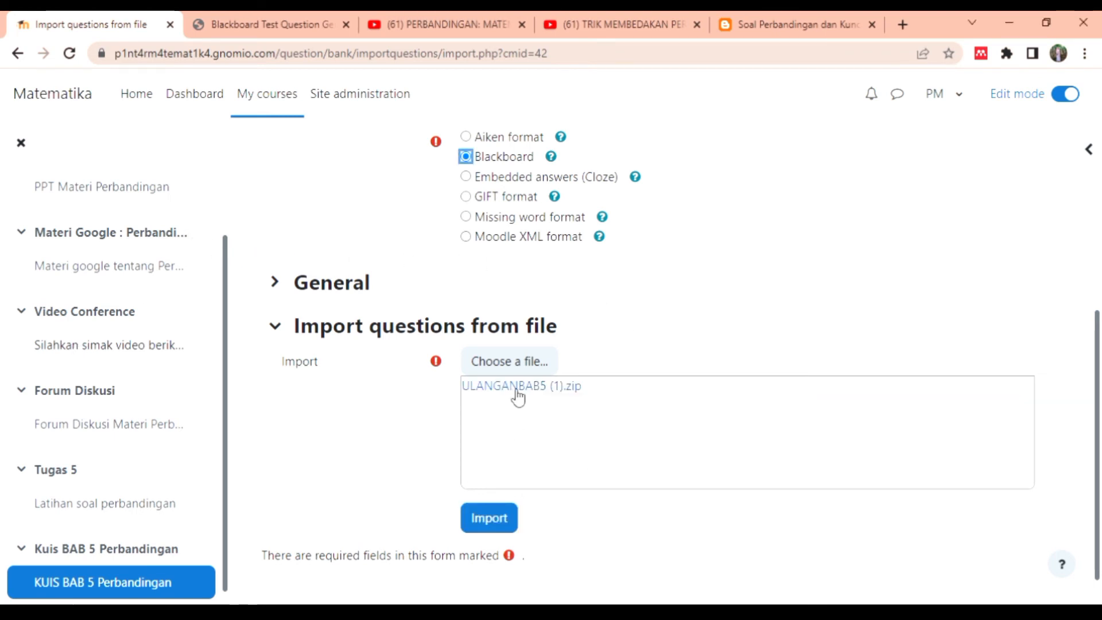
# Keep grade matching at "Error if grade not listed", import the questions from the file and continue to the question bank.
pyautogui.click(371, 283)
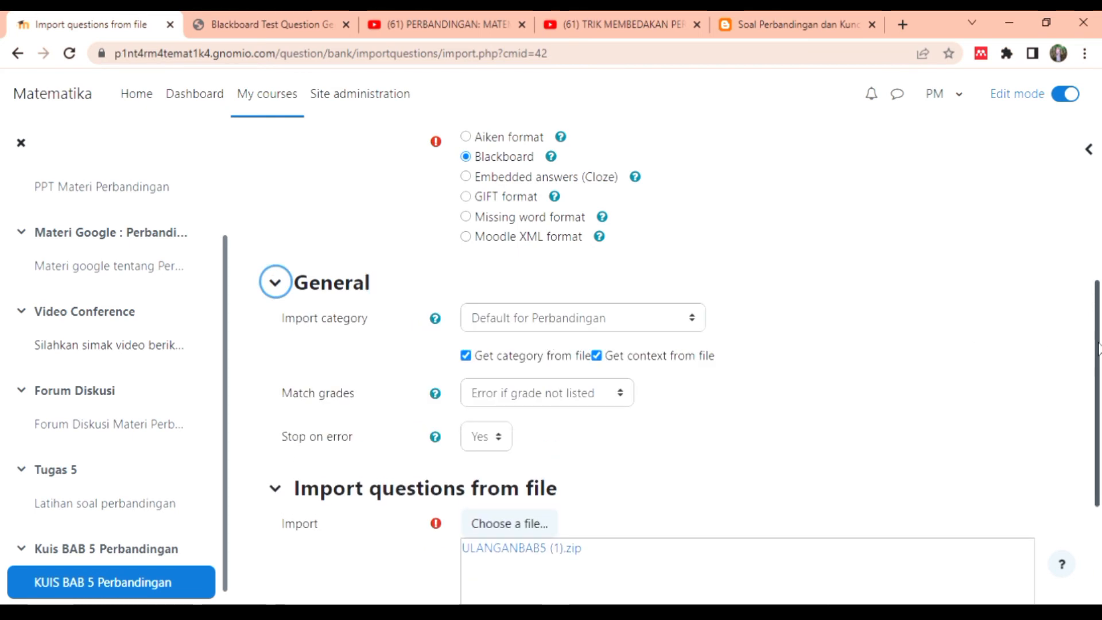
pyautogui.scroll(-2, 1098, 348)
pyautogui.click(542, 291)
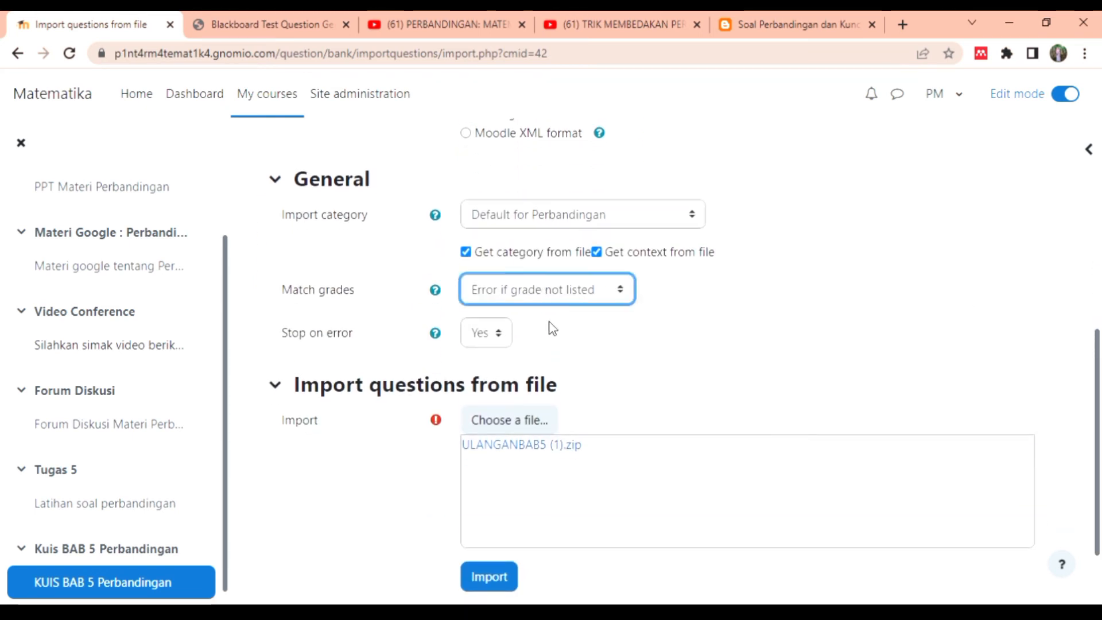
pyautogui.click(501, 587)
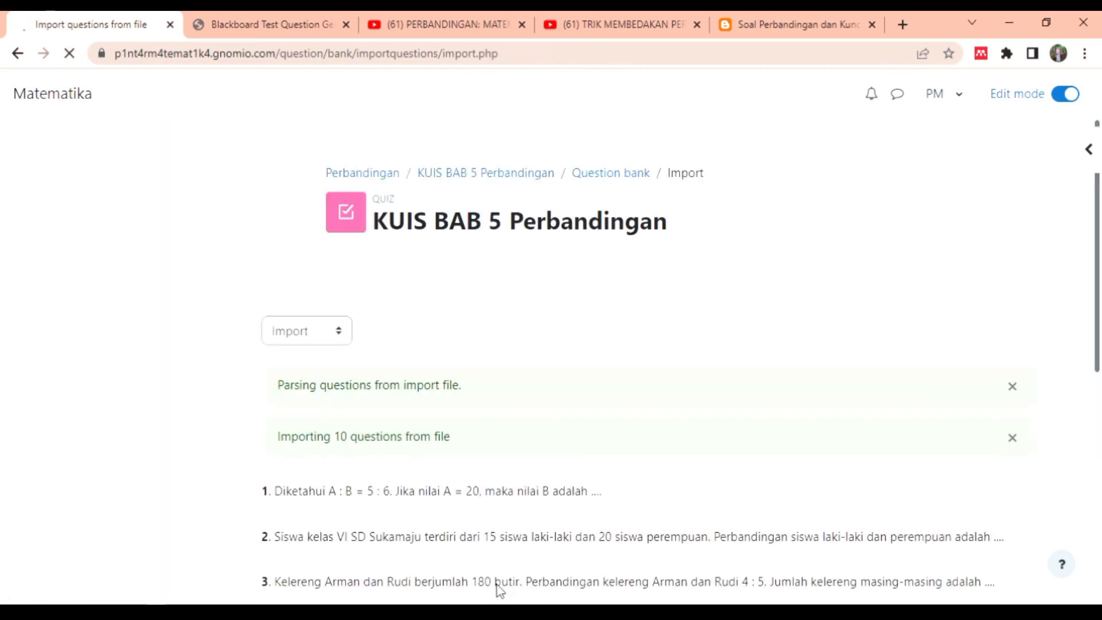
pyautogui.scroll(-5, 1073, 429)
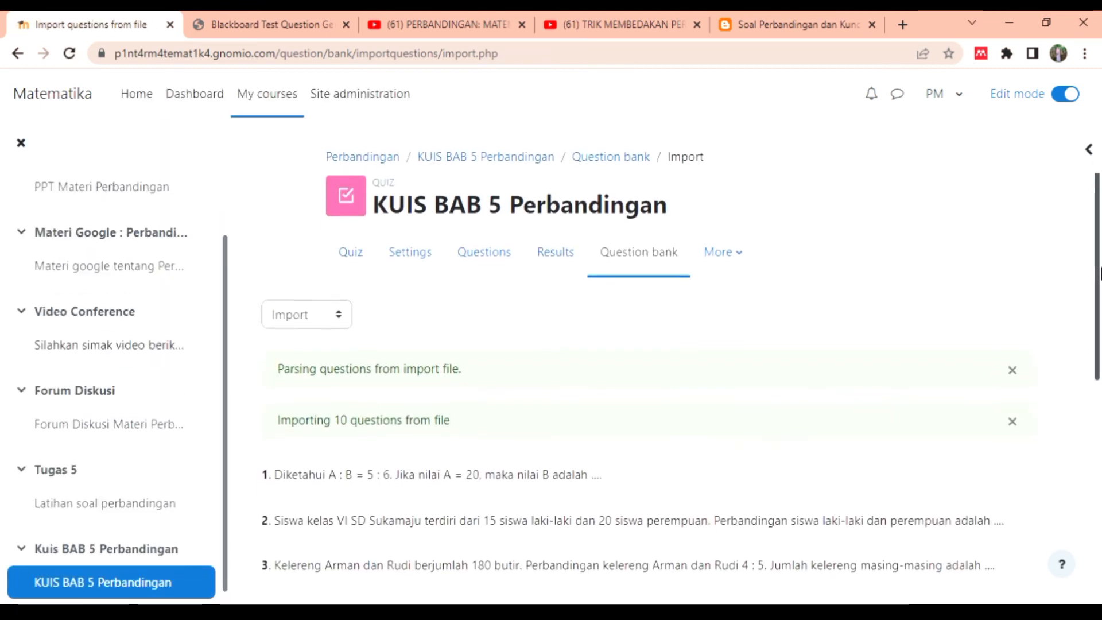
pyautogui.scroll(-2, 1071, 424)
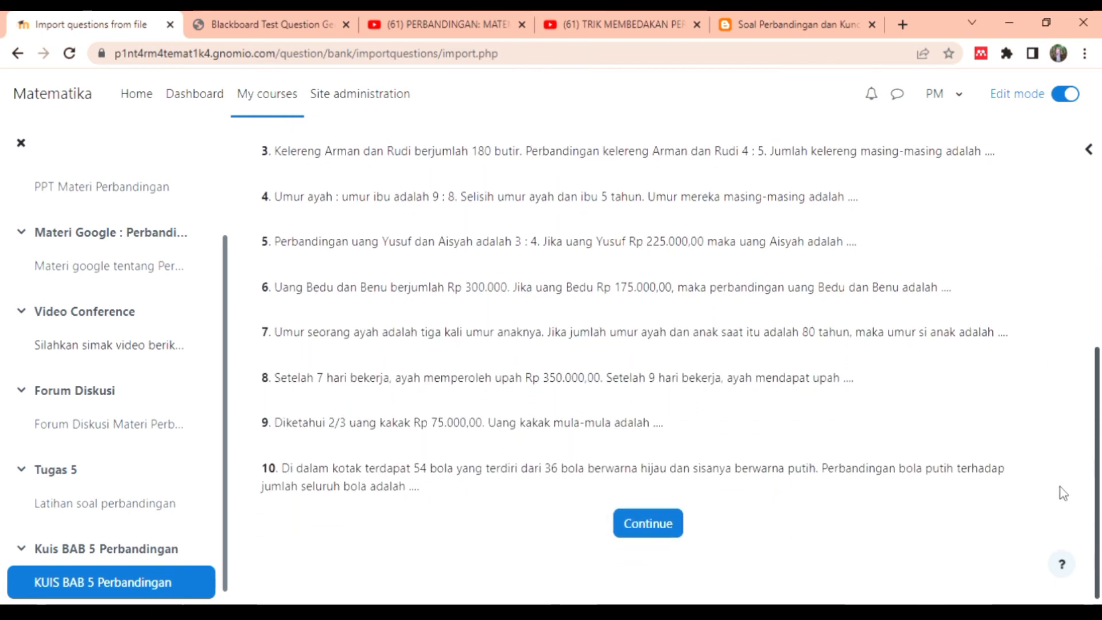
pyautogui.click(670, 524)
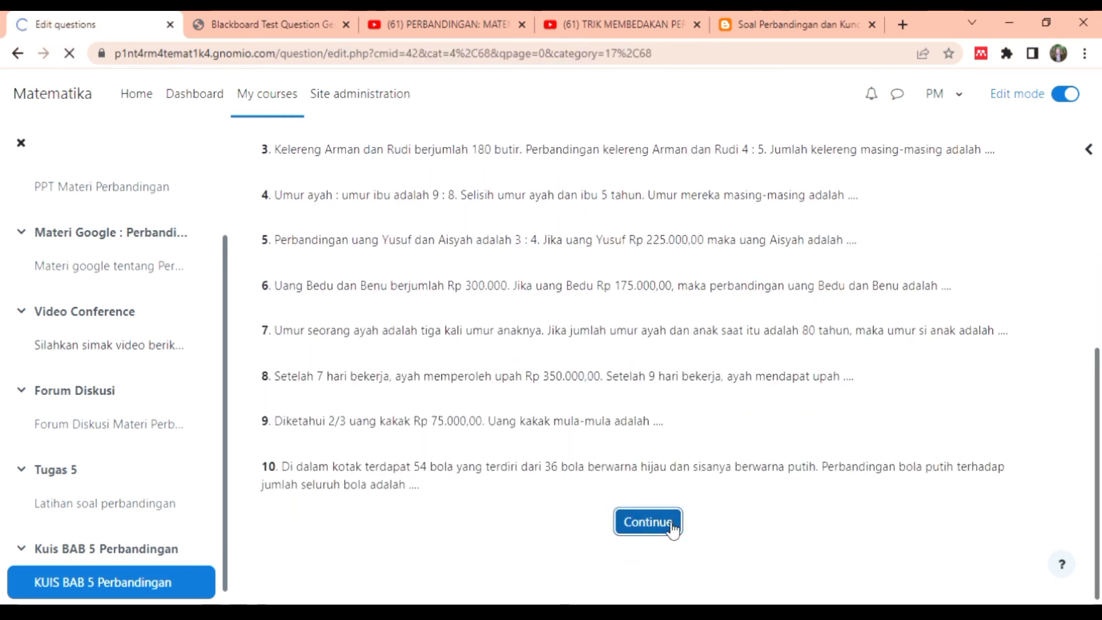
# Add all questions of the ULANGANBAB5 category from the question bank to the quiz.
pyautogui.click(923, 378)
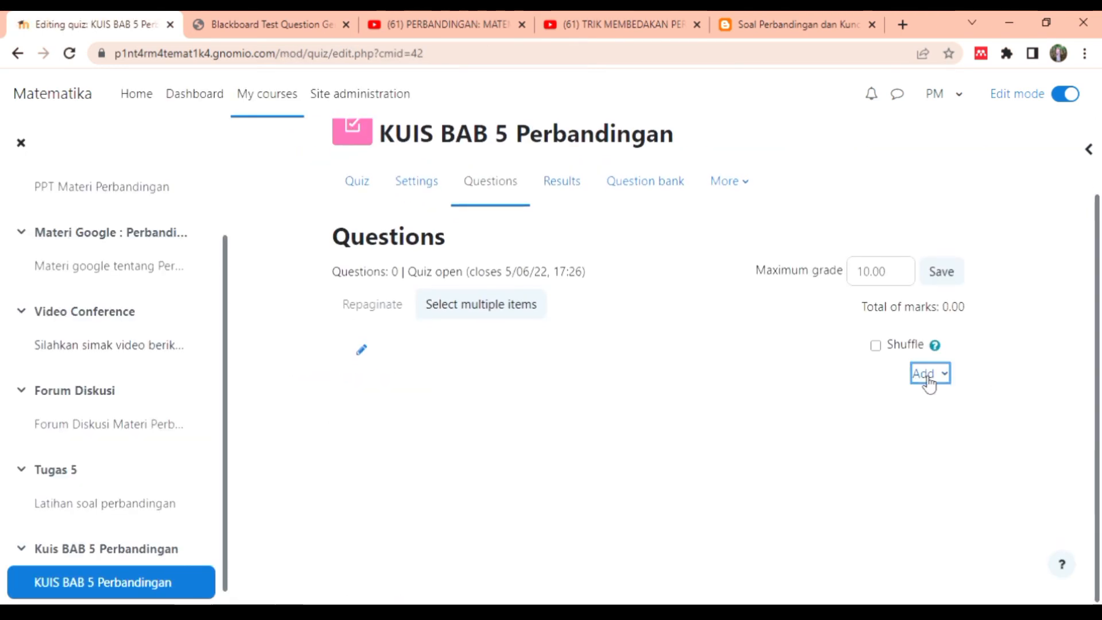
pyautogui.click(891, 428)
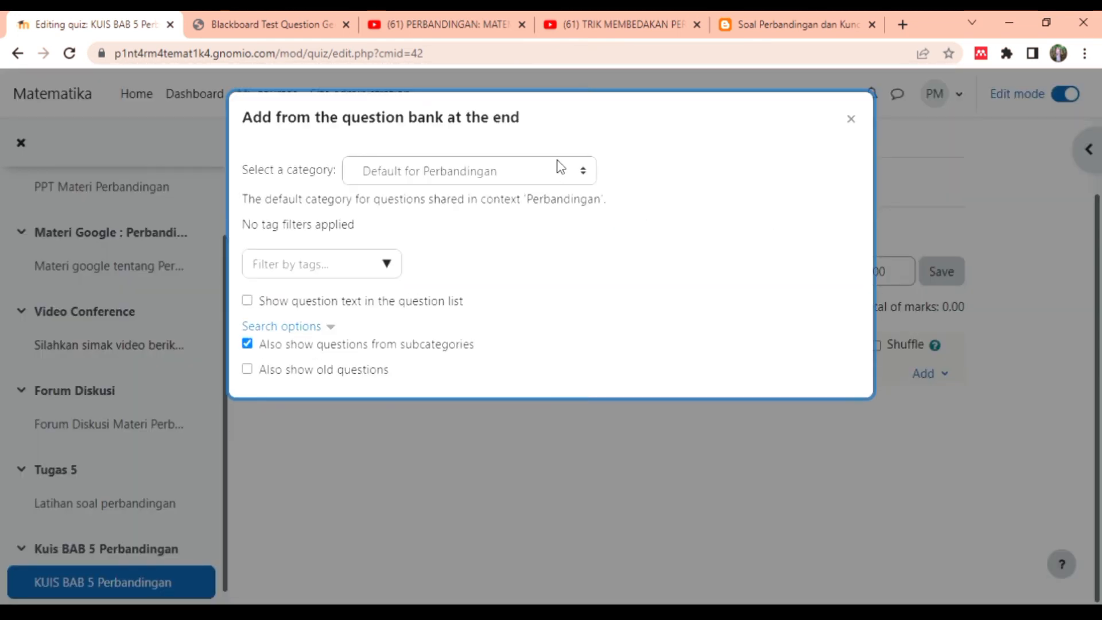
pyautogui.click(529, 171)
pyautogui.click(505, 279)
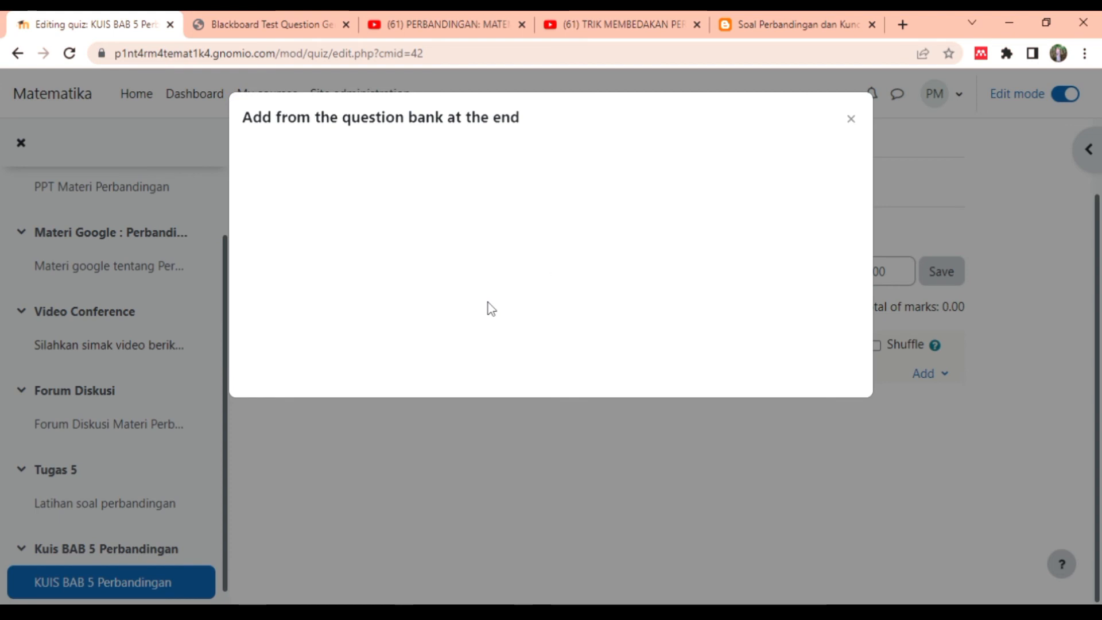
pyautogui.click(268, 380)
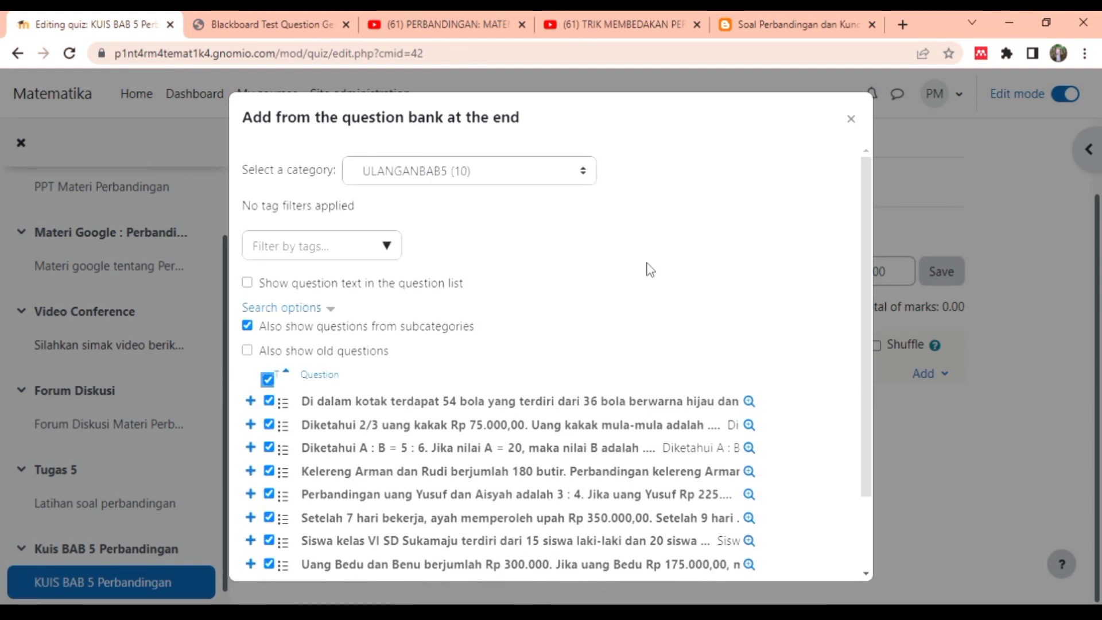
pyautogui.scroll(-3, 853, 389)
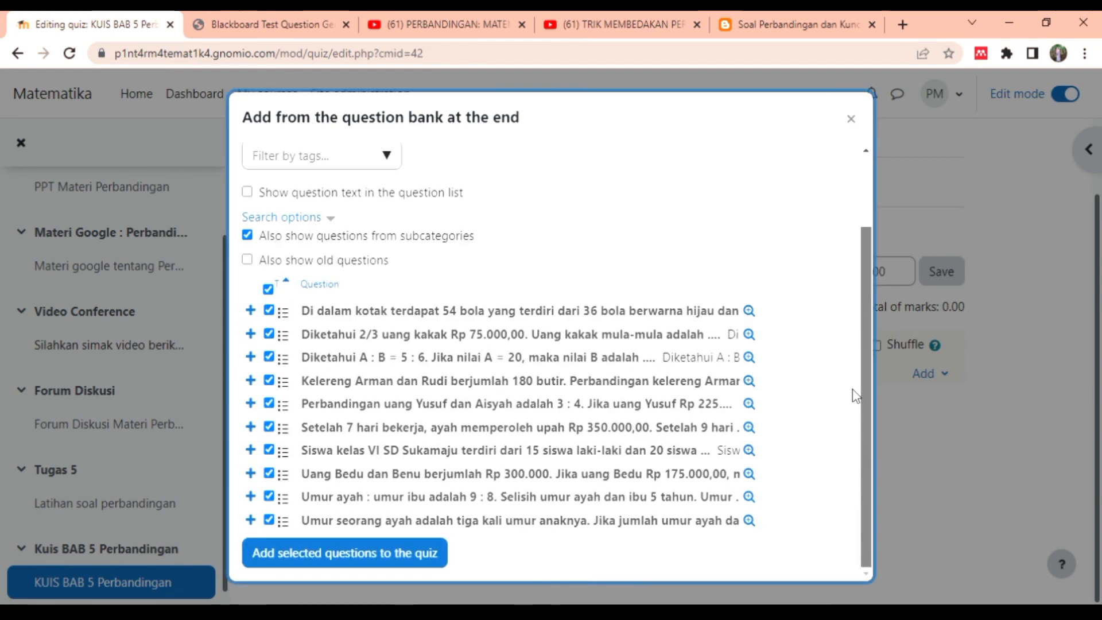
pyautogui.click(402, 565)
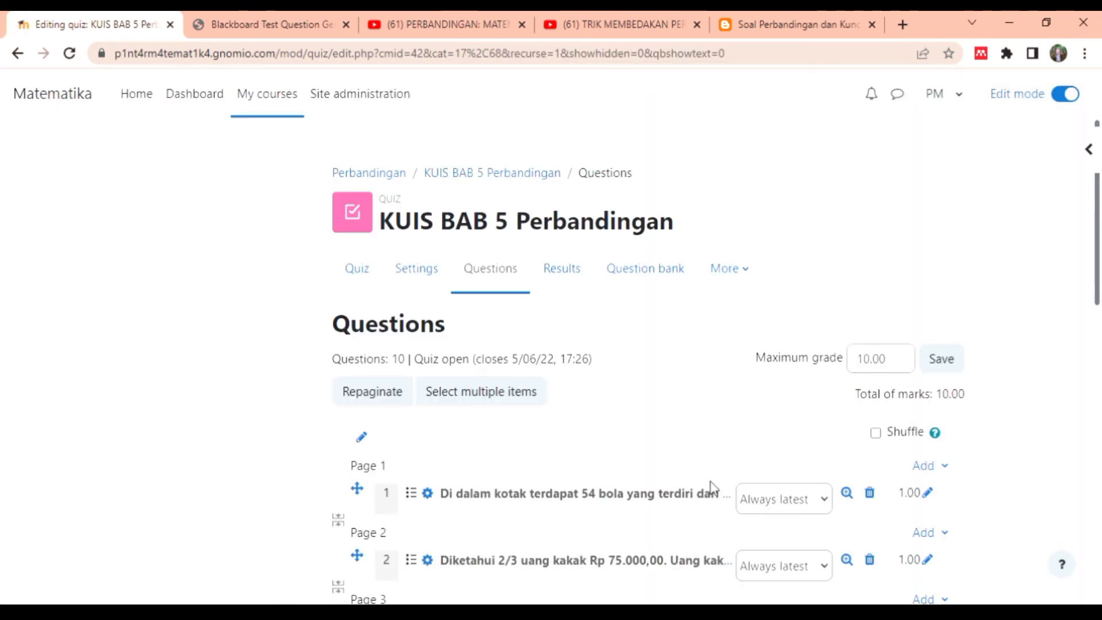
# Enter 100.00 as the quiz's maximum grade and return to the course's Kuis BAB 5 Perbandingan section.
pyautogui.click(876, 362)
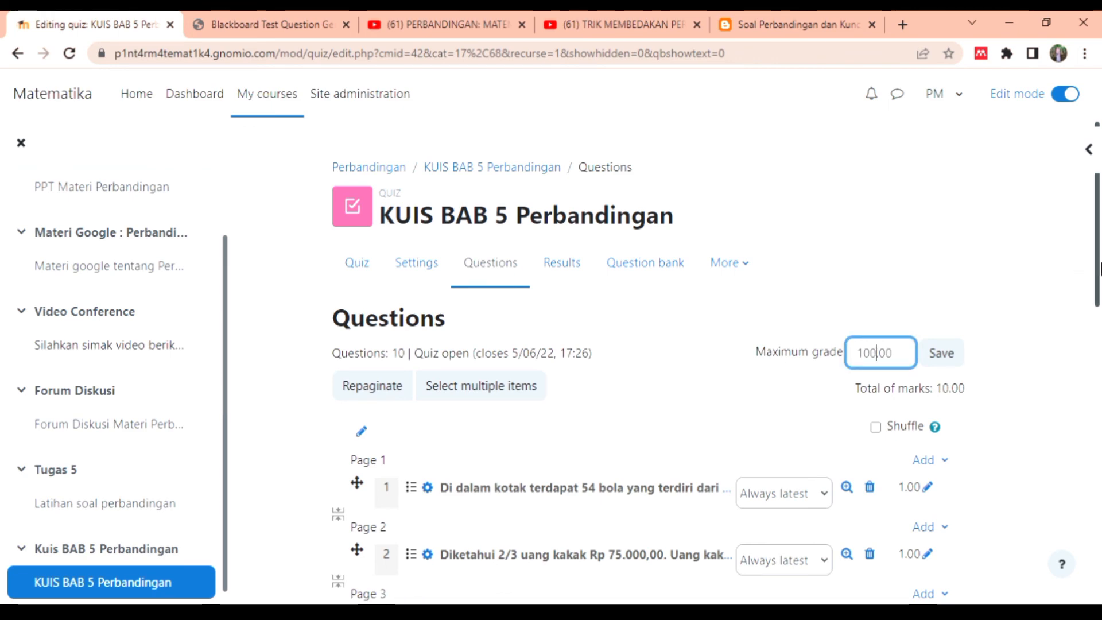
pyautogui.moveTo(1098, 263); pyautogui.dragTo(1037, 343)
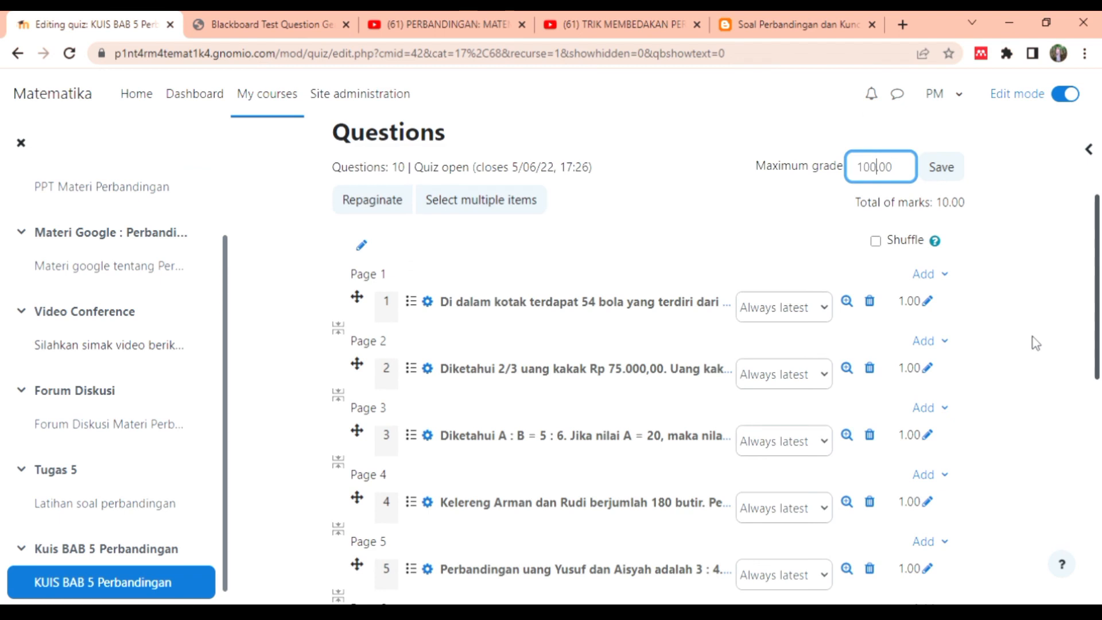
pyautogui.click(782, 302)
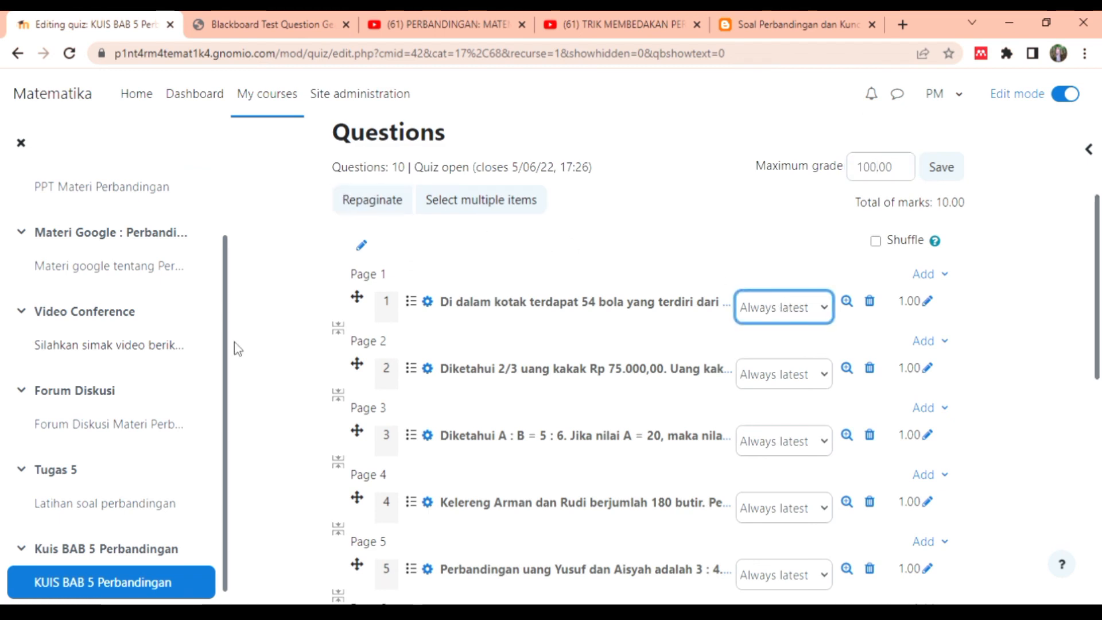
pyautogui.click(91, 552)
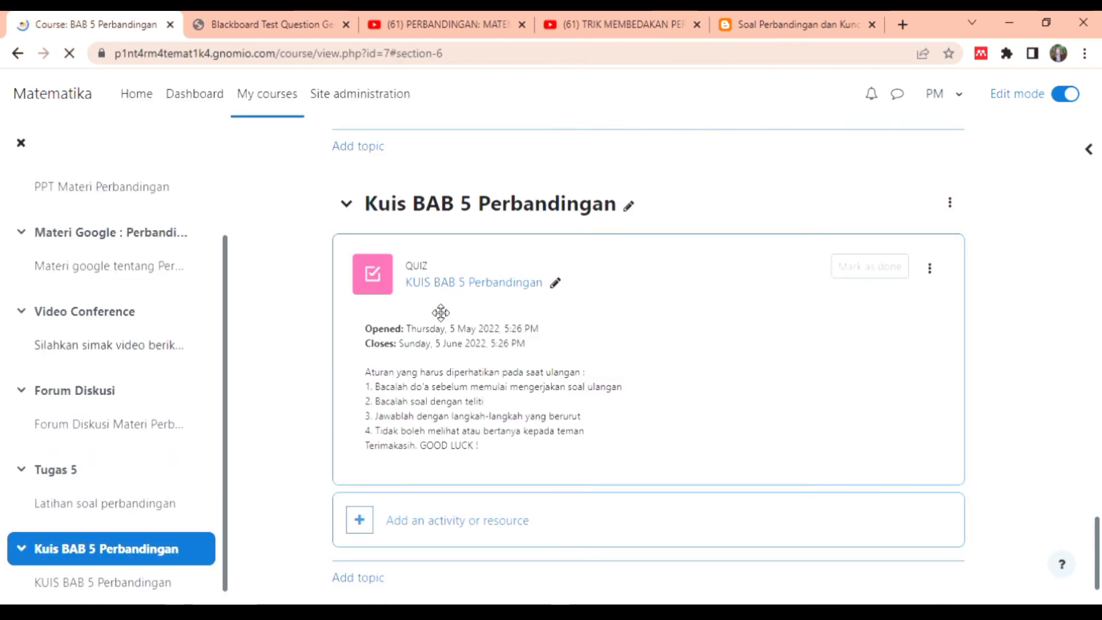
# Open the KUIS BAB 5 Perbandingan quiz and review its opening dates, rules, grading details and the time limit notice for an attempt.
pyautogui.click(436, 290)
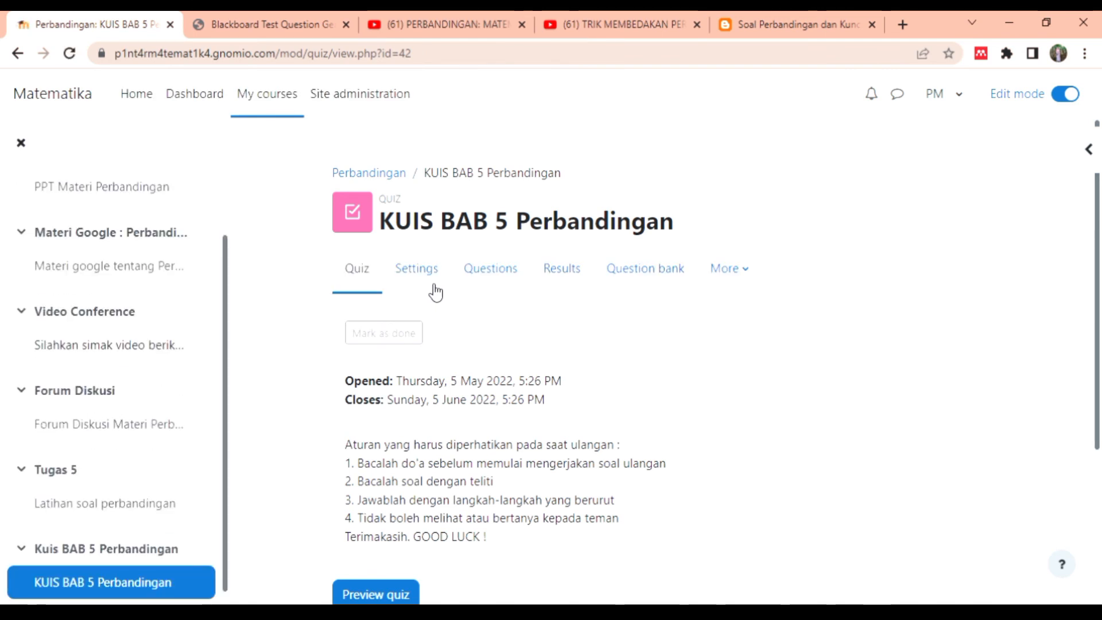
pyautogui.scroll(-2, 1097, 241)
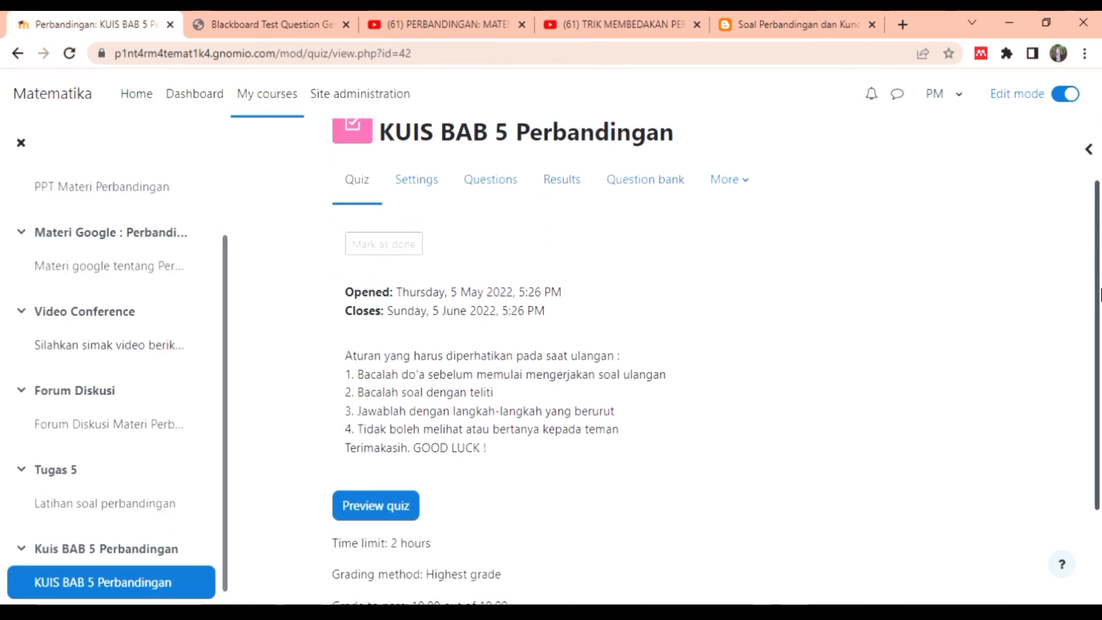
pyautogui.scroll(-2, 1096, 293)
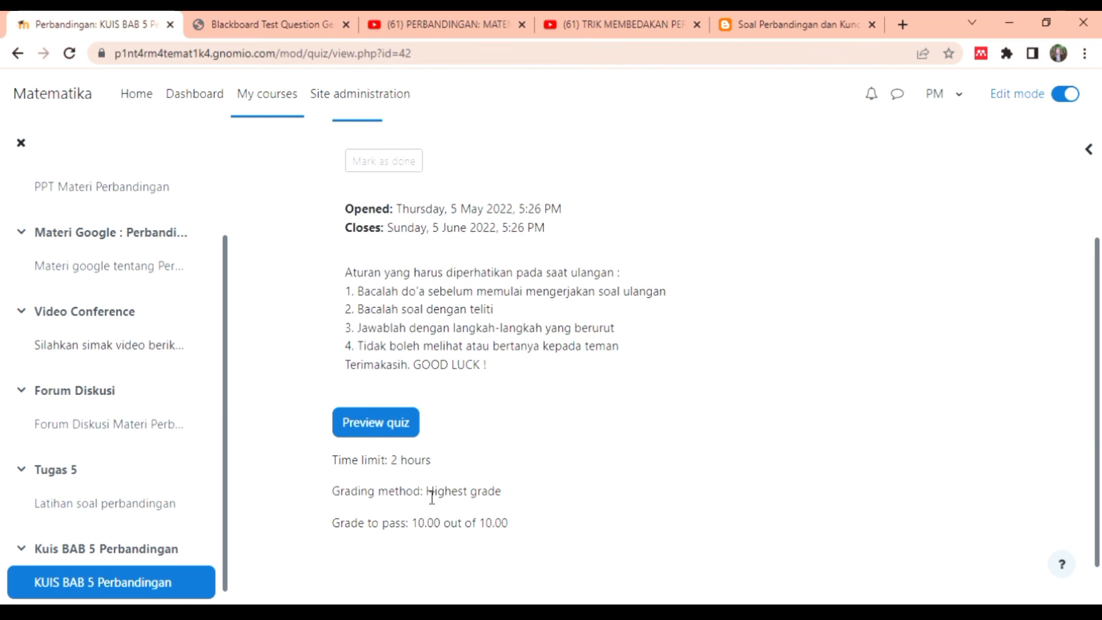
pyautogui.click(392, 426)
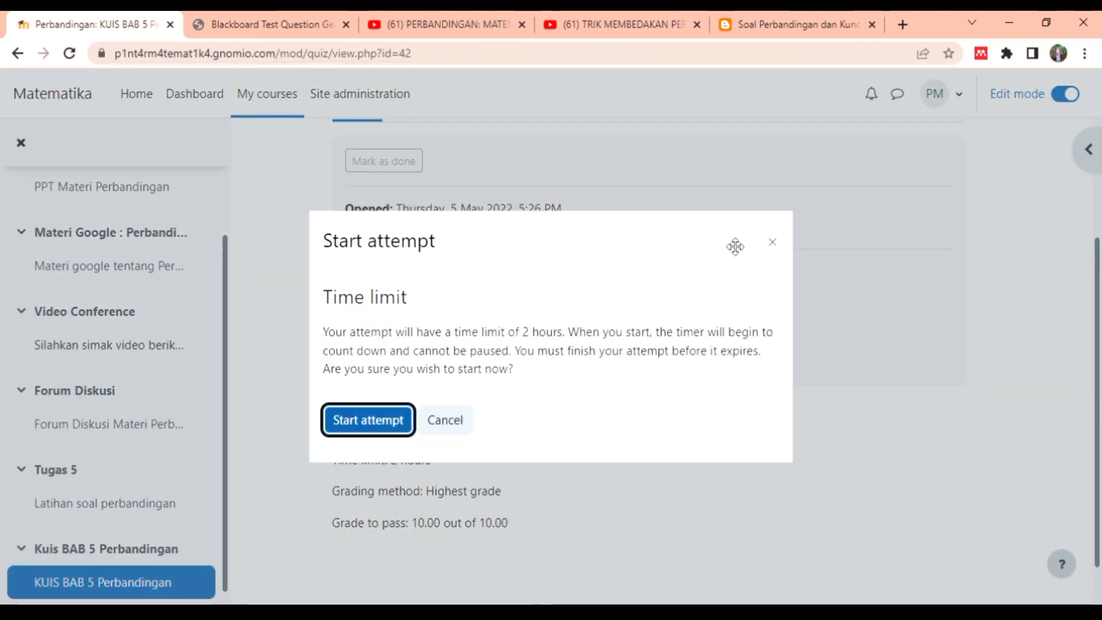
pyautogui.click(773, 243)
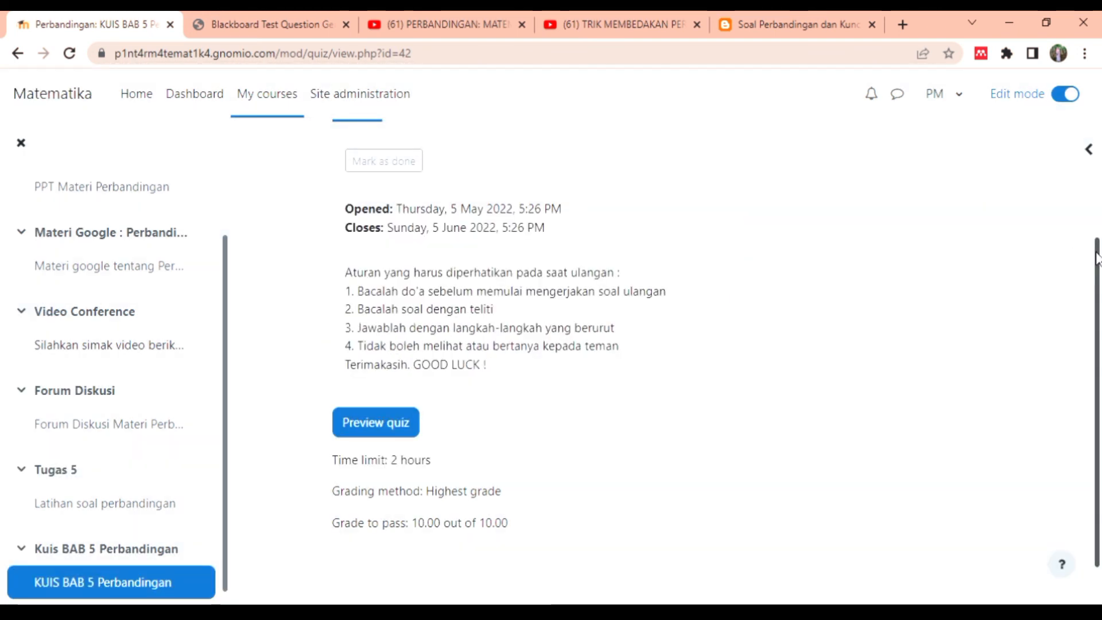
pyautogui.moveTo(1097, 258); pyautogui.dragTo(1083, 140)
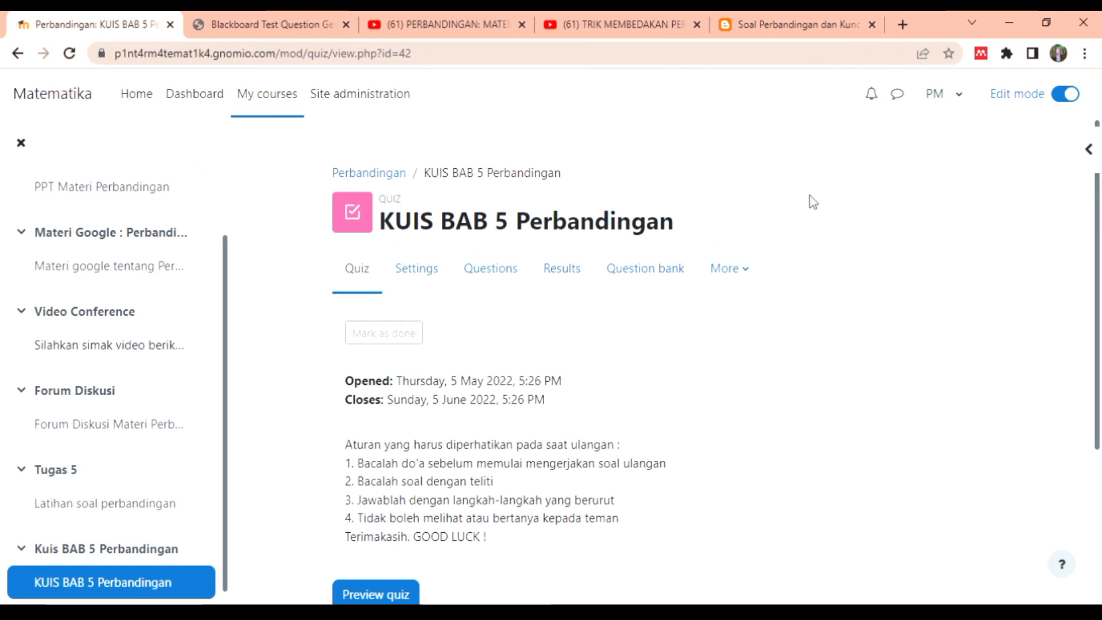
# Start a preview attempt of the quiz, look over question 1 and advance to the next page without answering.
pyautogui.scroll(-1, 376, 545)
pyautogui.click(375, 526)
pyautogui.click(371, 421)
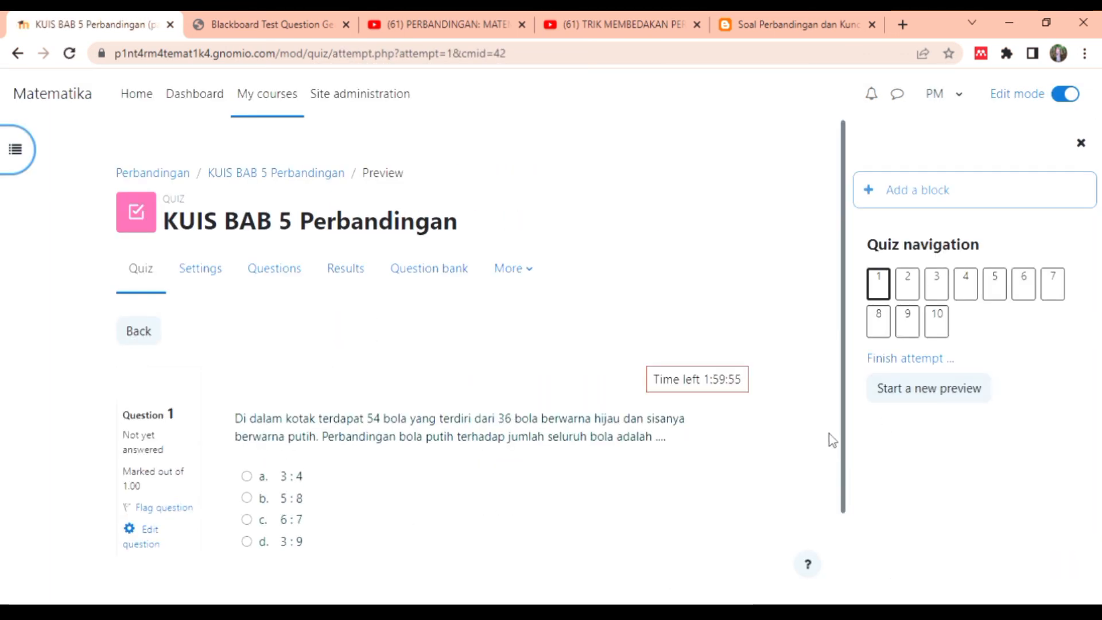
pyautogui.scroll(-2, 844, 437)
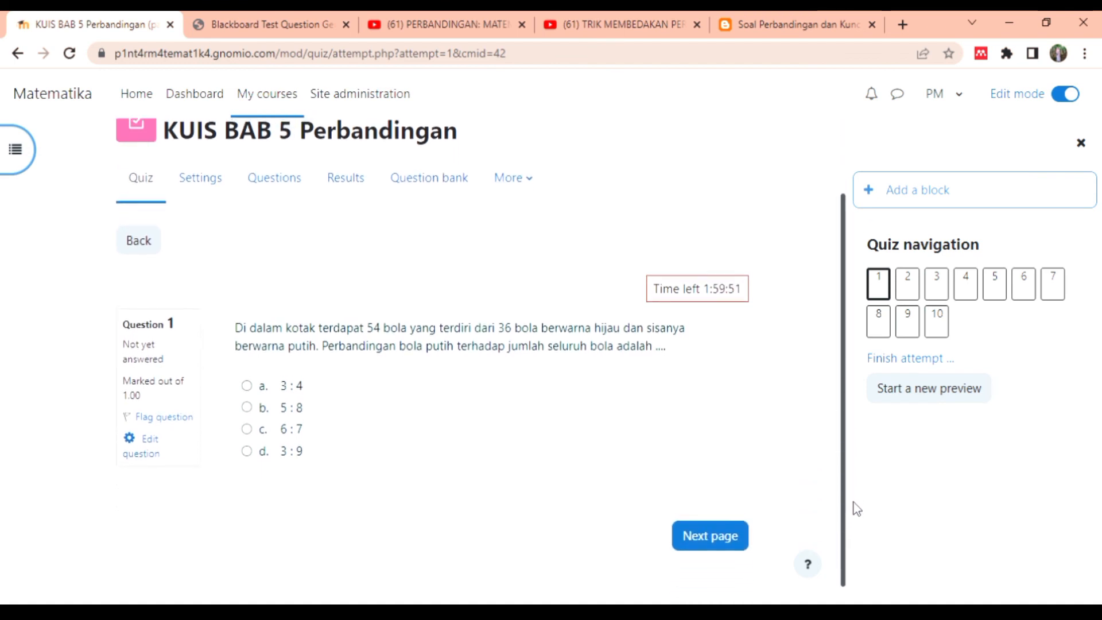
pyautogui.scroll(1, 855, 488)
pyautogui.click(716, 571)
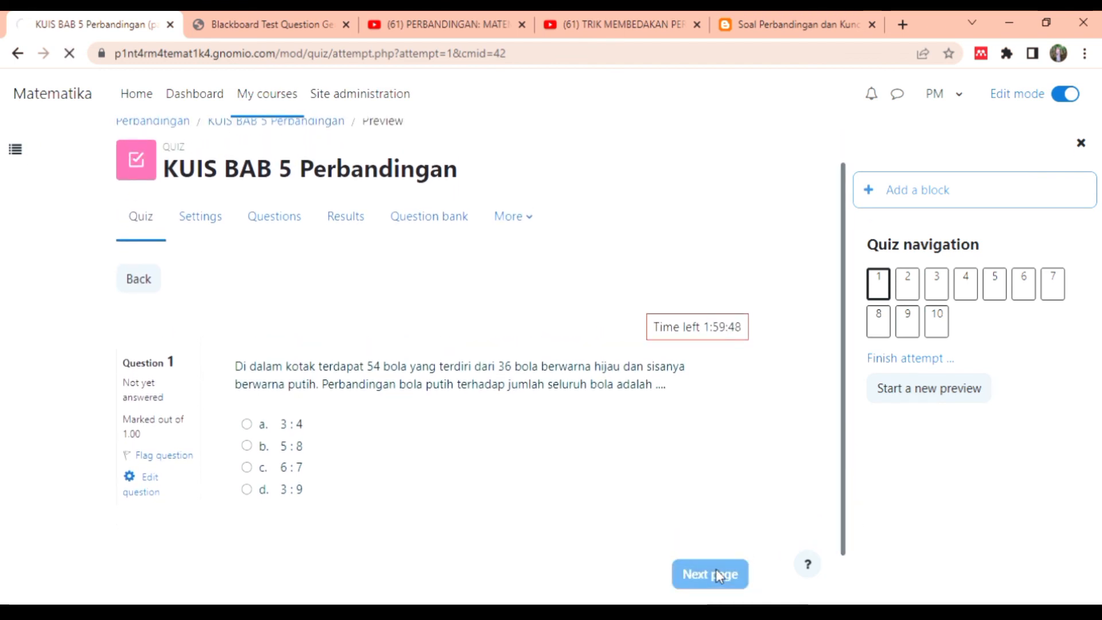